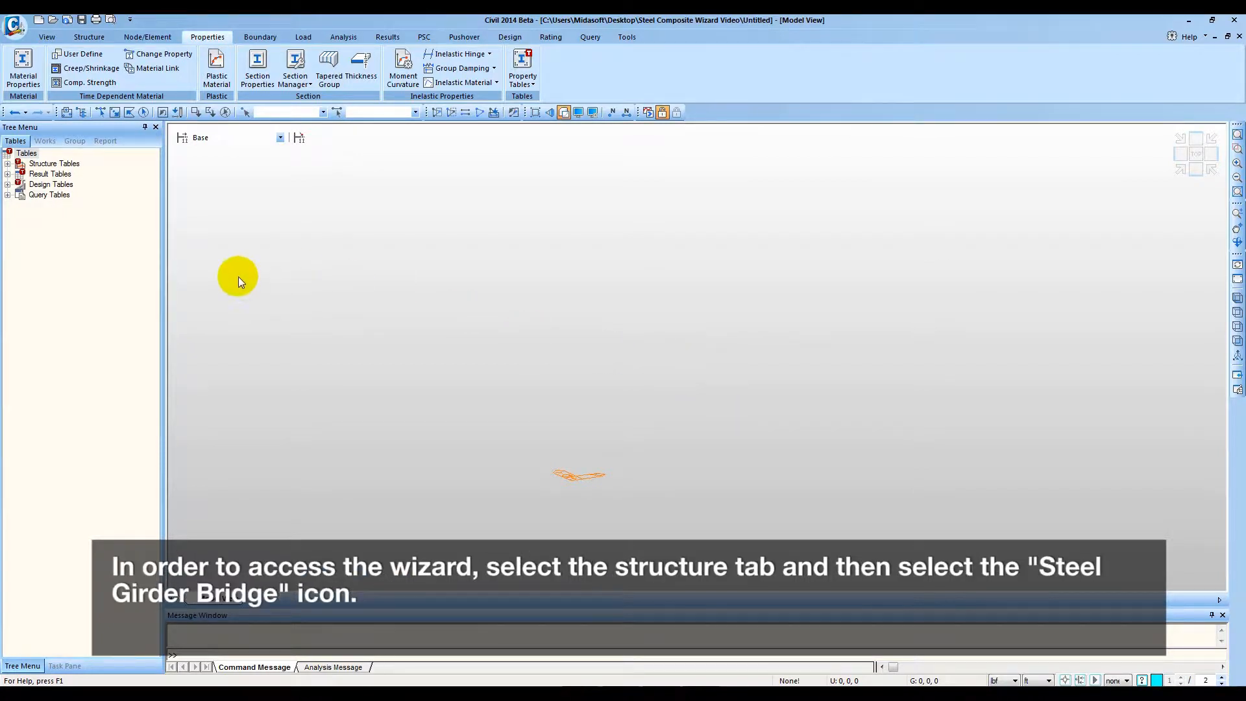
# - Open the Steel Girder Bridge Wizard and move its window to the middle of the model view
pyautogui.click(94, 40)
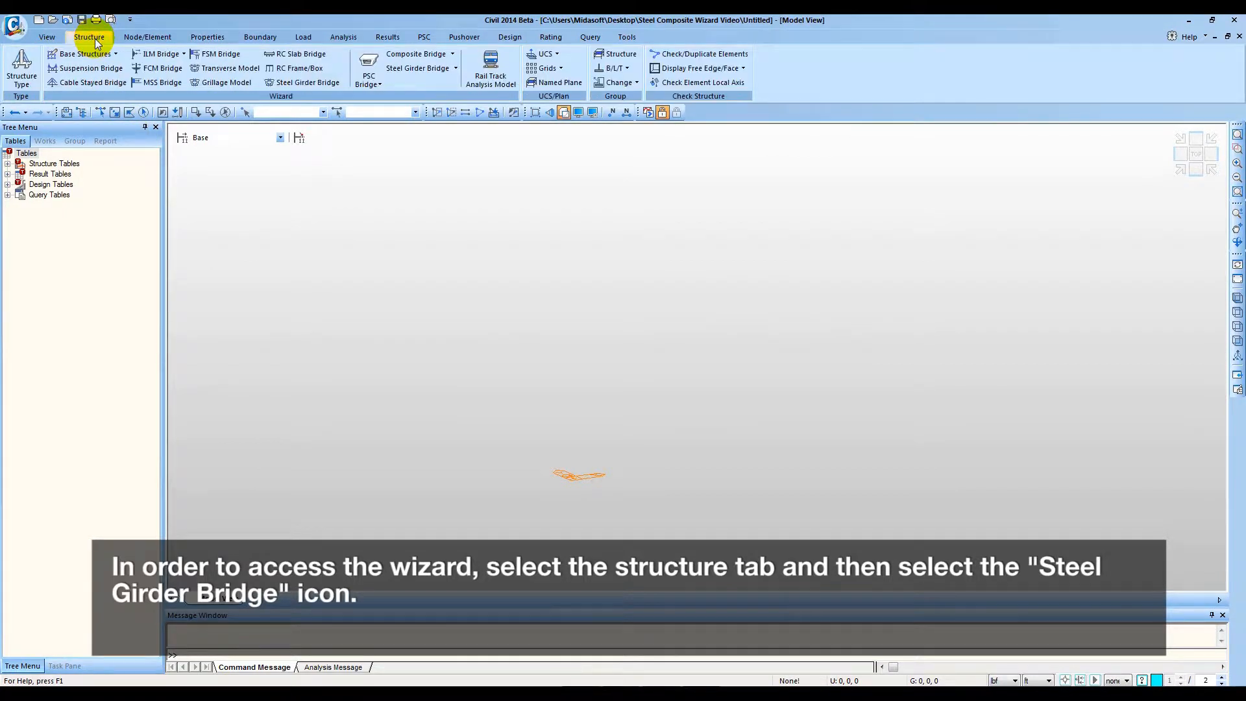
pyautogui.click(302, 83)
pyautogui.moveTo(290, 58); pyautogui.dragTo(679, 119)
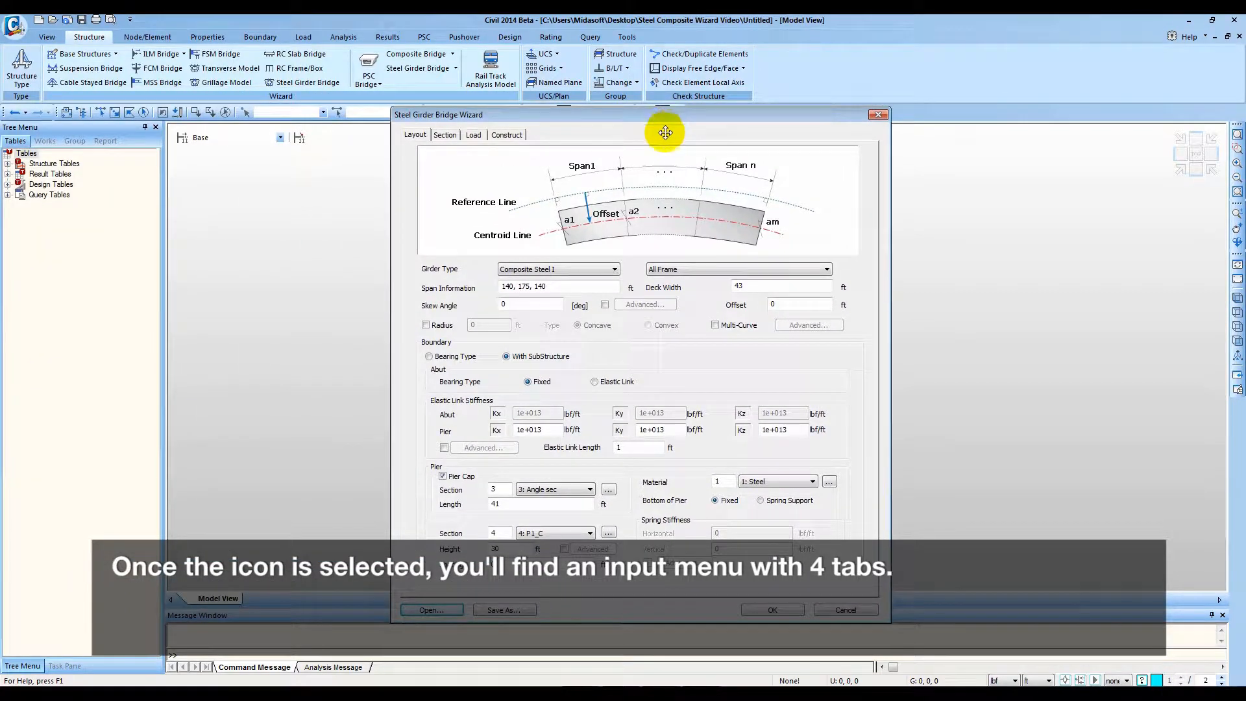
# - Look through the wizard's Section, Load and Construct settings
pyautogui.click(439, 134)
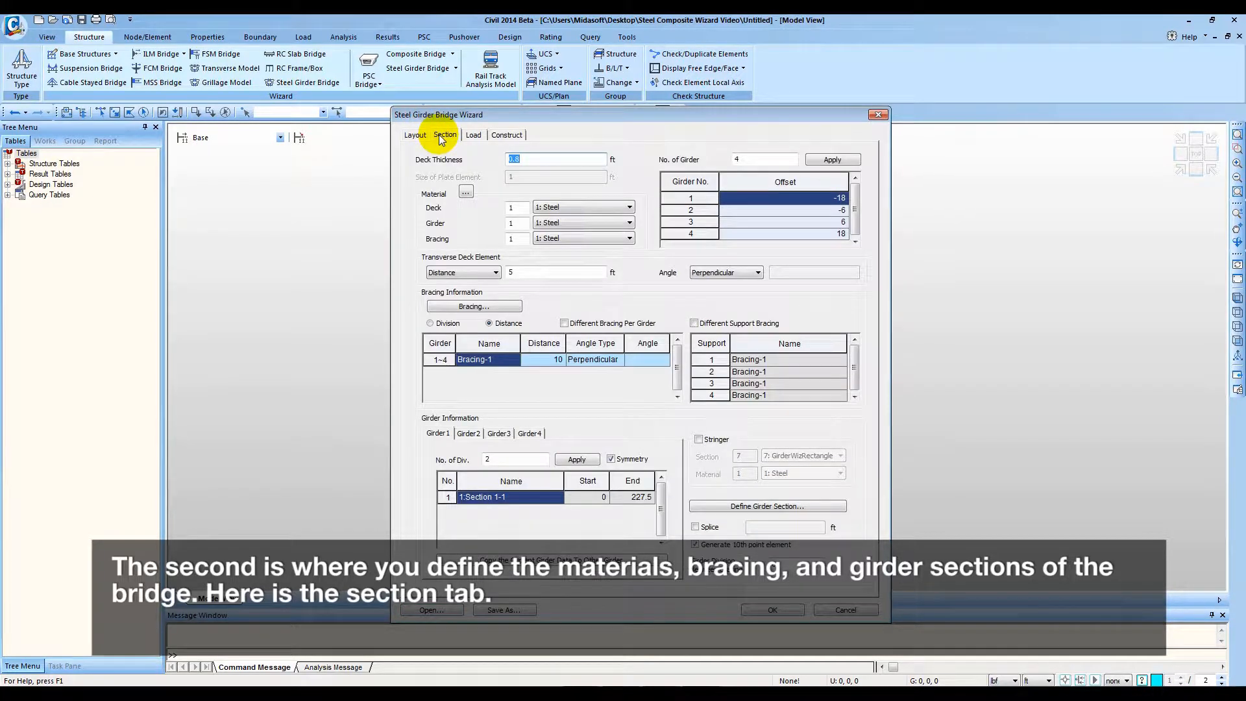
pyautogui.click(475, 137)
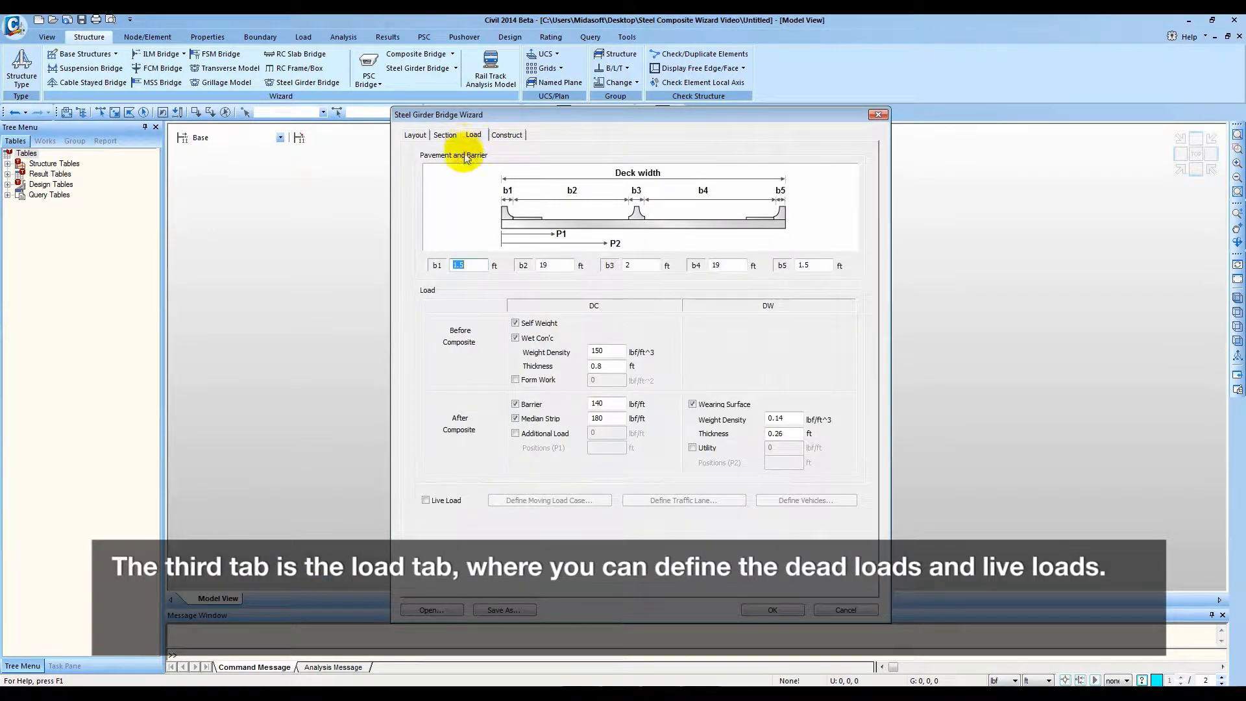
pyautogui.click(506, 136)
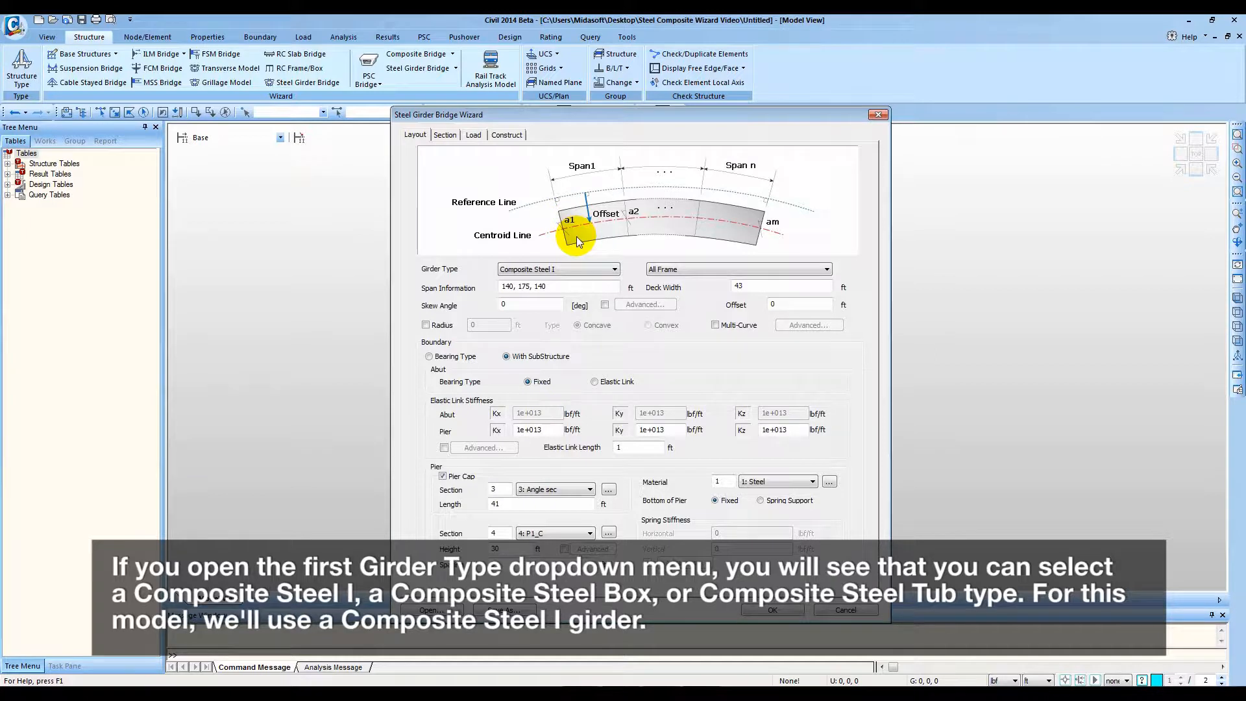
# - Set the girder type to Composite Steel I, modelled with All Frame elements
pyautogui.click(614, 271)
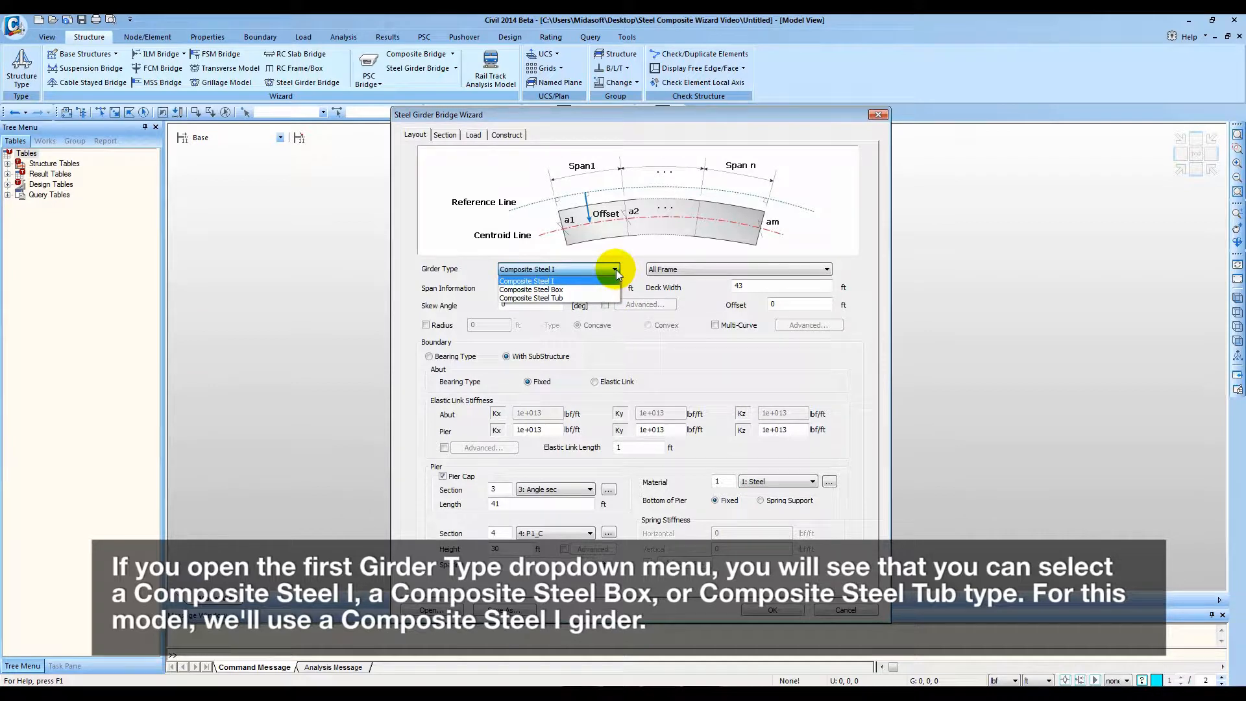
pyautogui.click(615, 270)
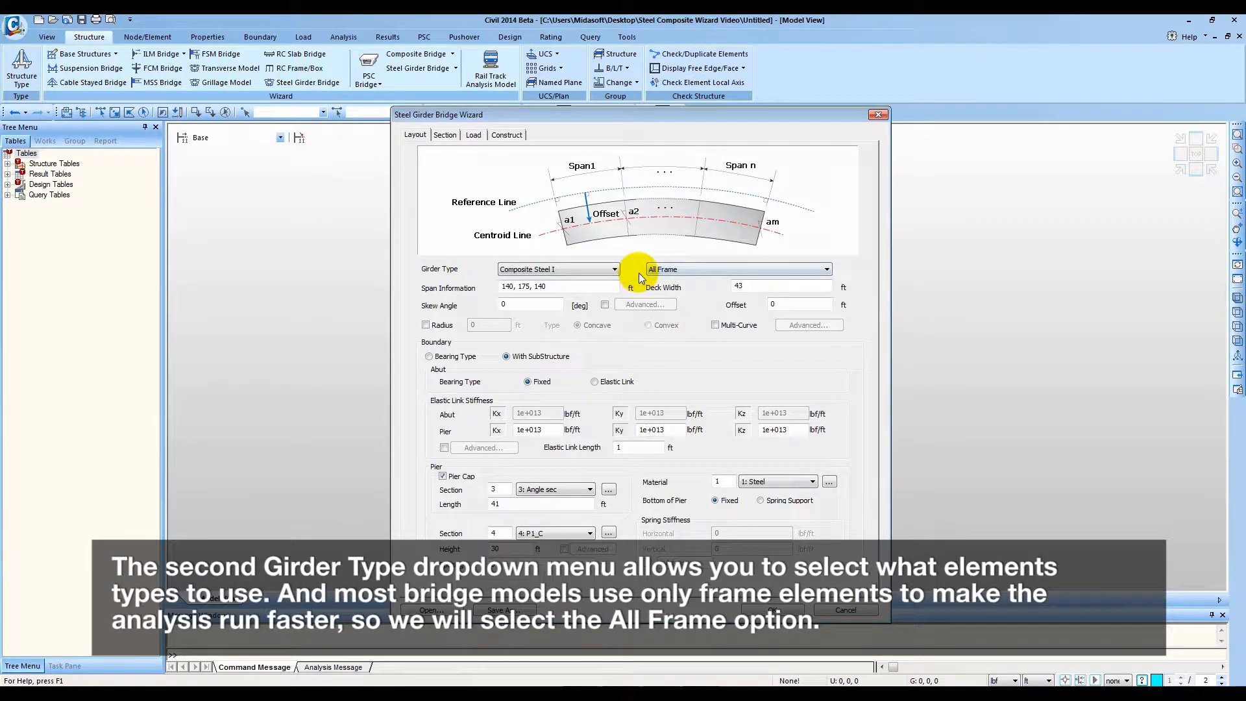
pyautogui.click(821, 270)
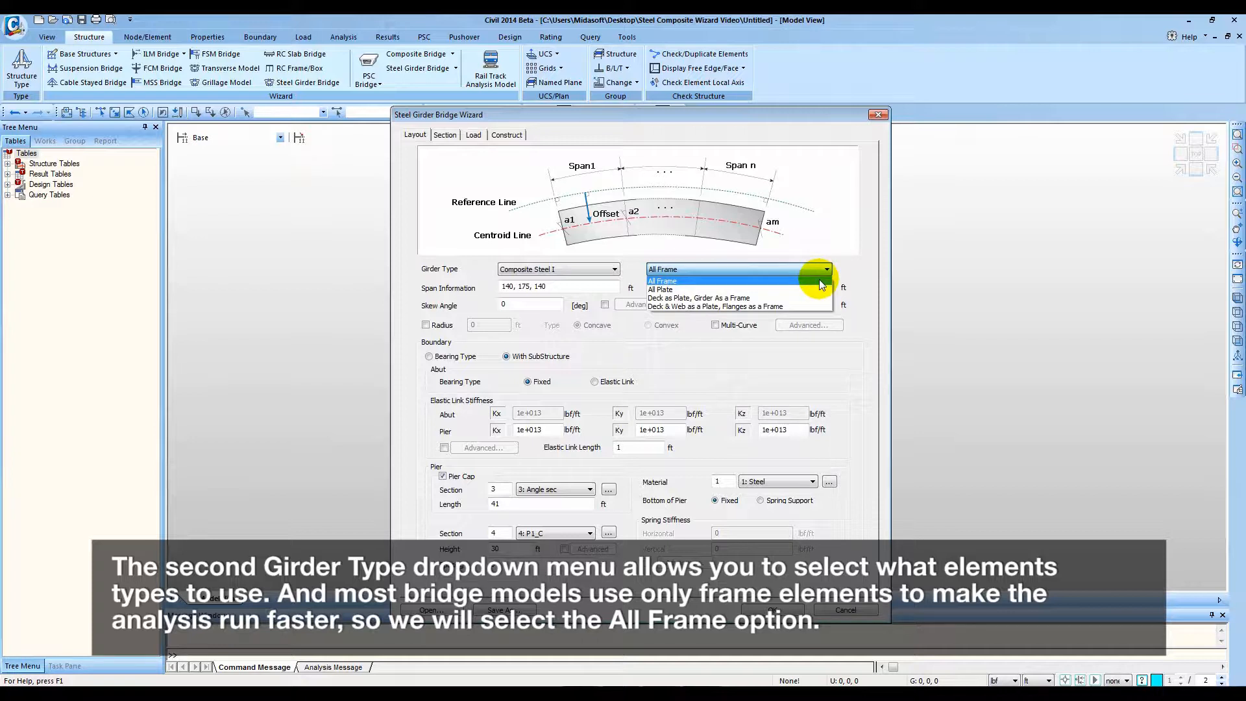
pyautogui.click(819, 281)
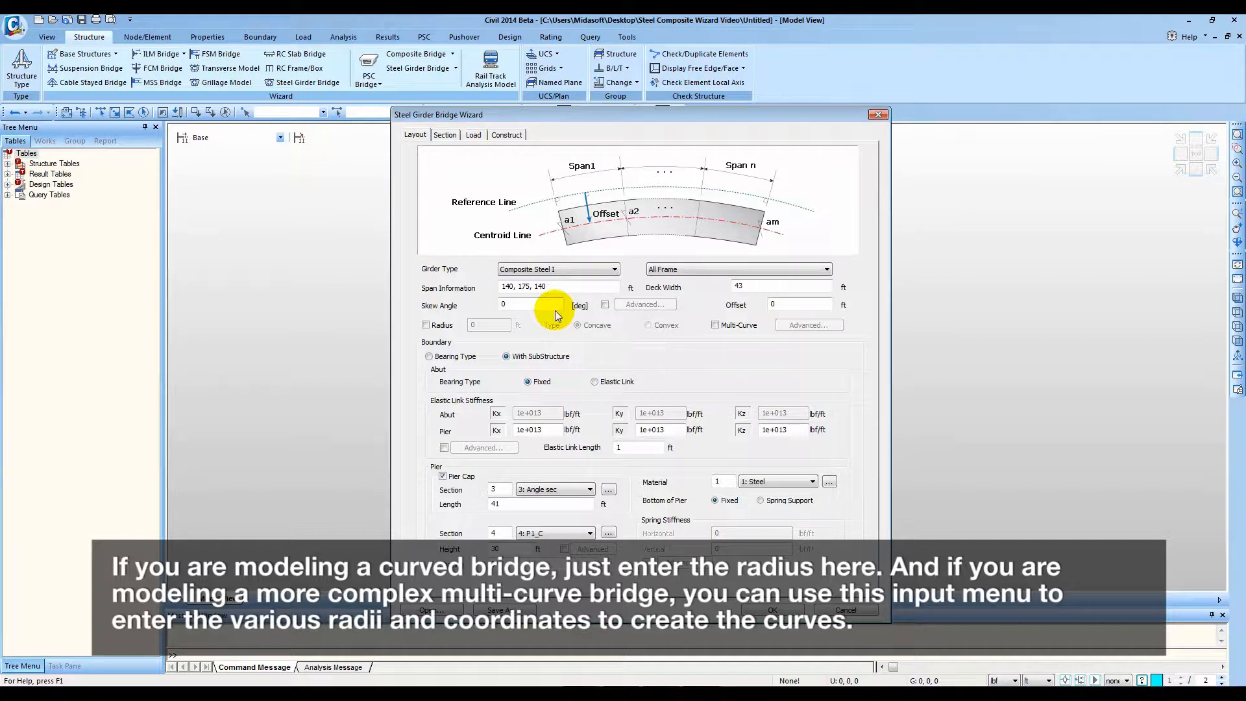
# - Enable the bridge curve radius and set it to 300 ft
pyautogui.click(435, 325)
pyautogui.doubleClick(478, 325)
pyautogui.write('300')
# - Enable Multi-Curve to view the advanced curve settings, close them without entering data, and switch the option back off
pyautogui.click(725, 330)
pyautogui.click(793, 326)
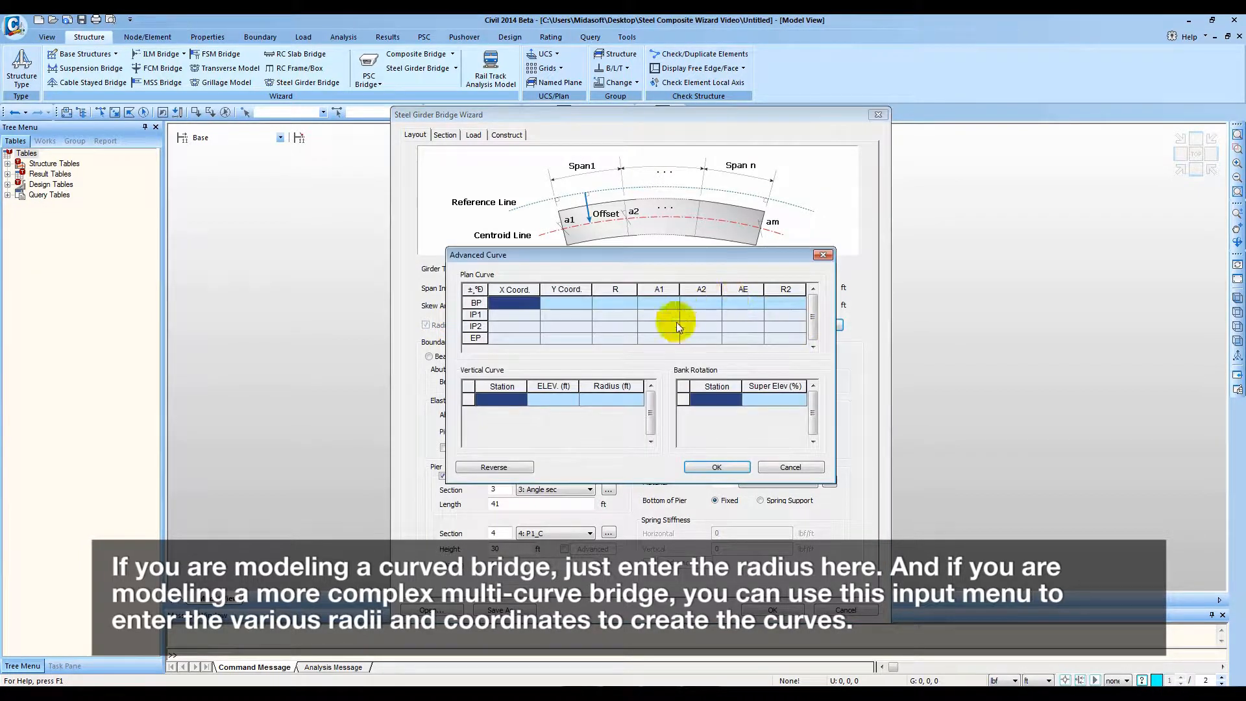
pyautogui.click(823, 254)
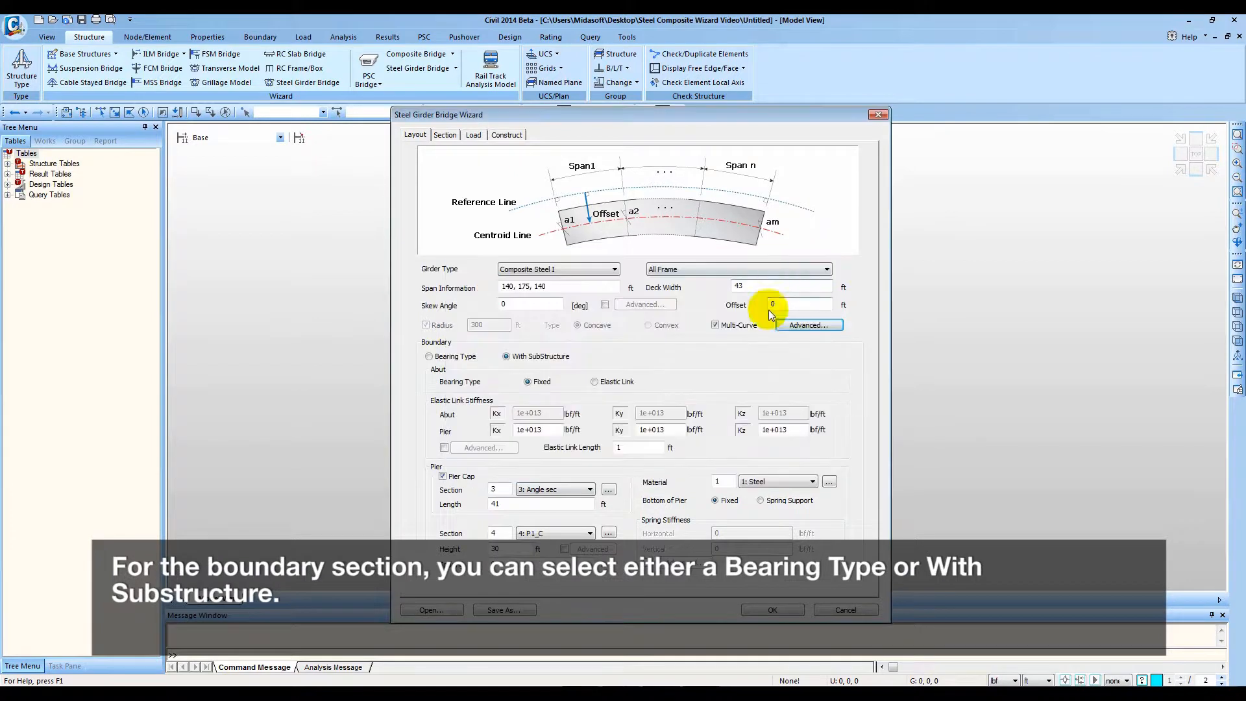
pyautogui.click(715, 324)
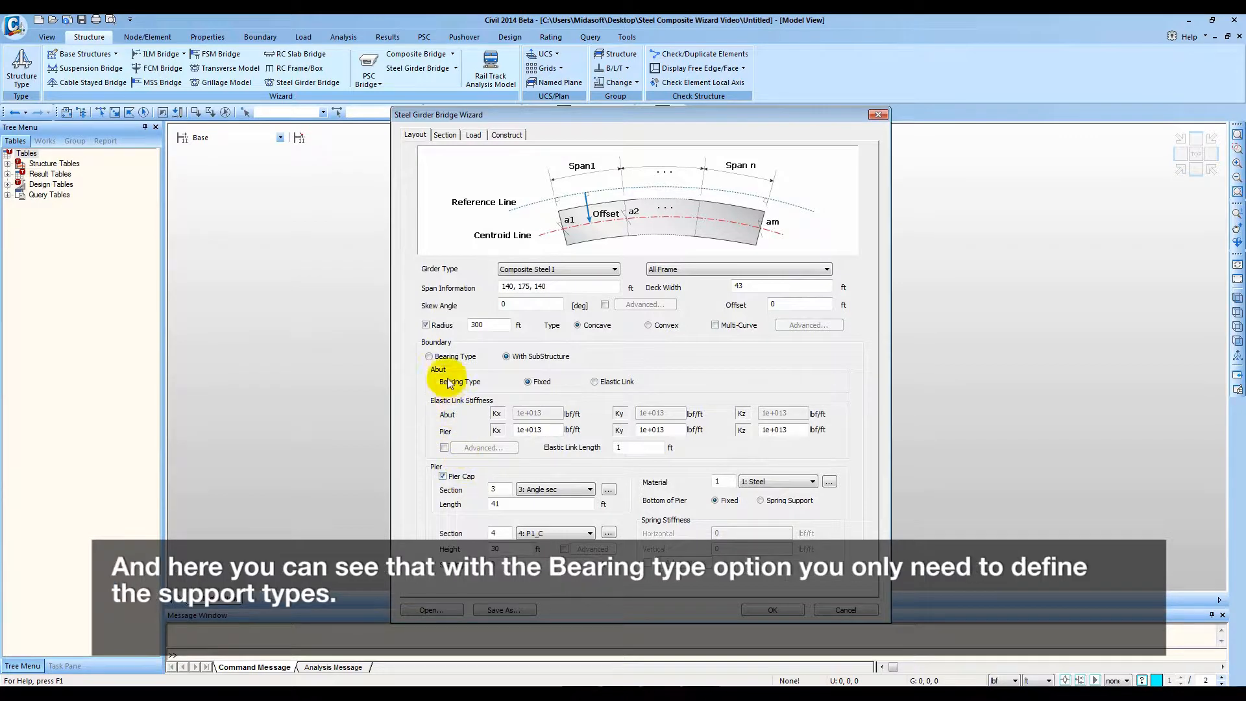
# - Compare the Bearing Type boundary option, return to With SubStructure, and assign section 4: P1_C to the pier cap
pyautogui.click(429, 356)
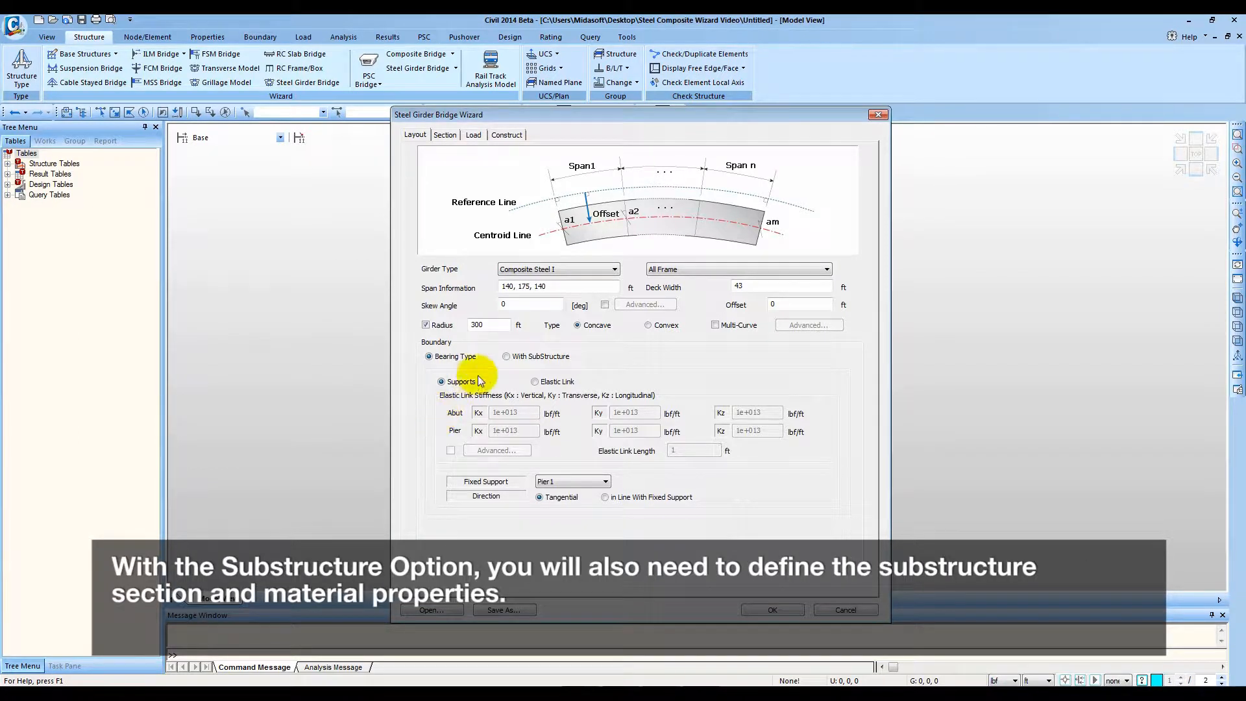
pyautogui.click(506, 356)
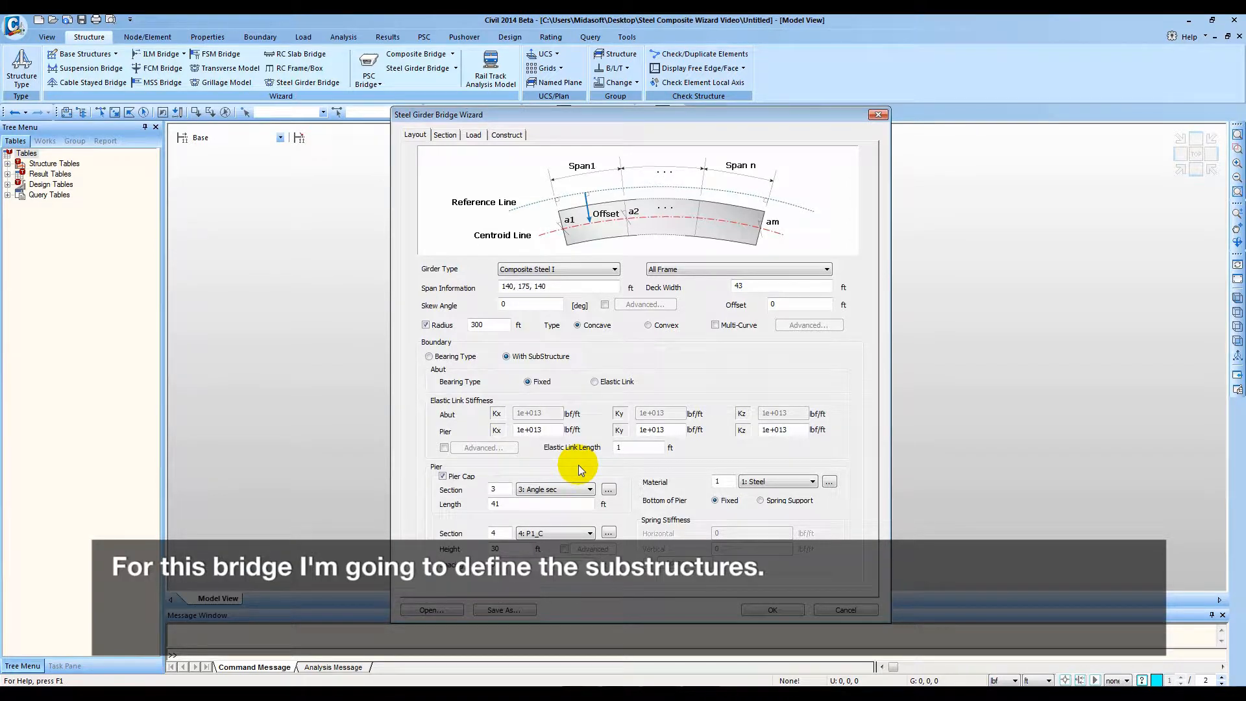
pyautogui.click(584, 497)
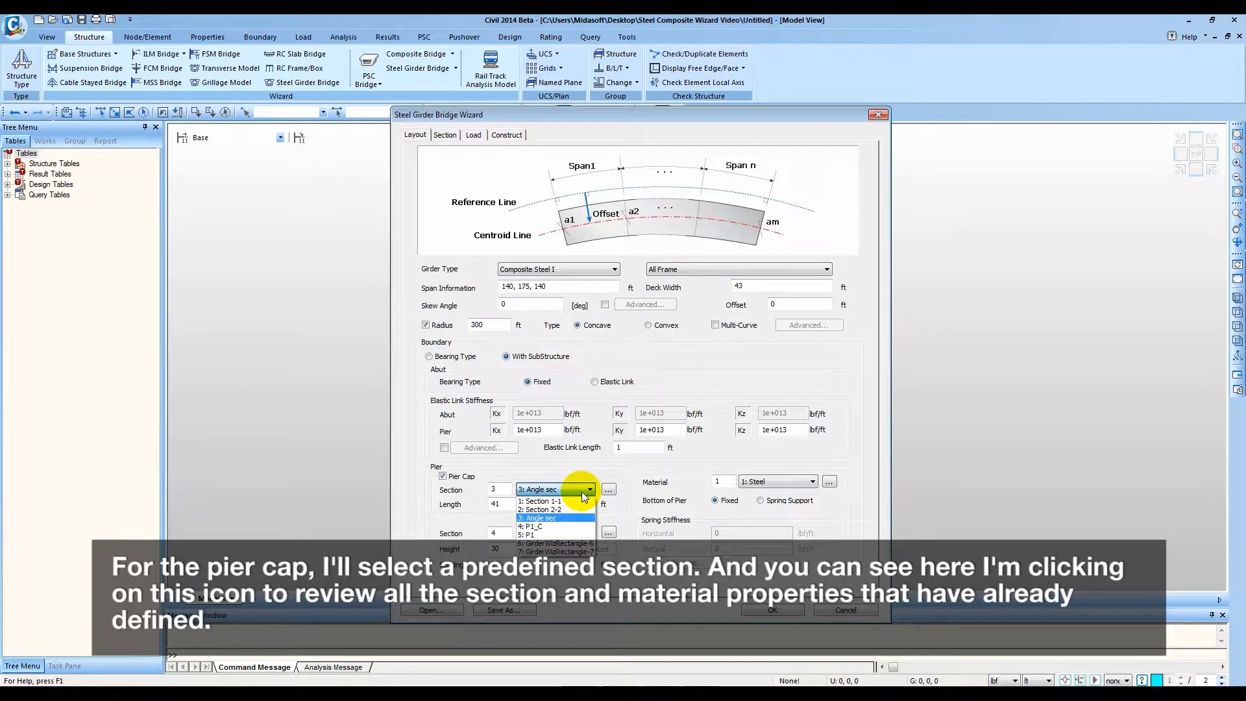
pyautogui.click(565, 527)
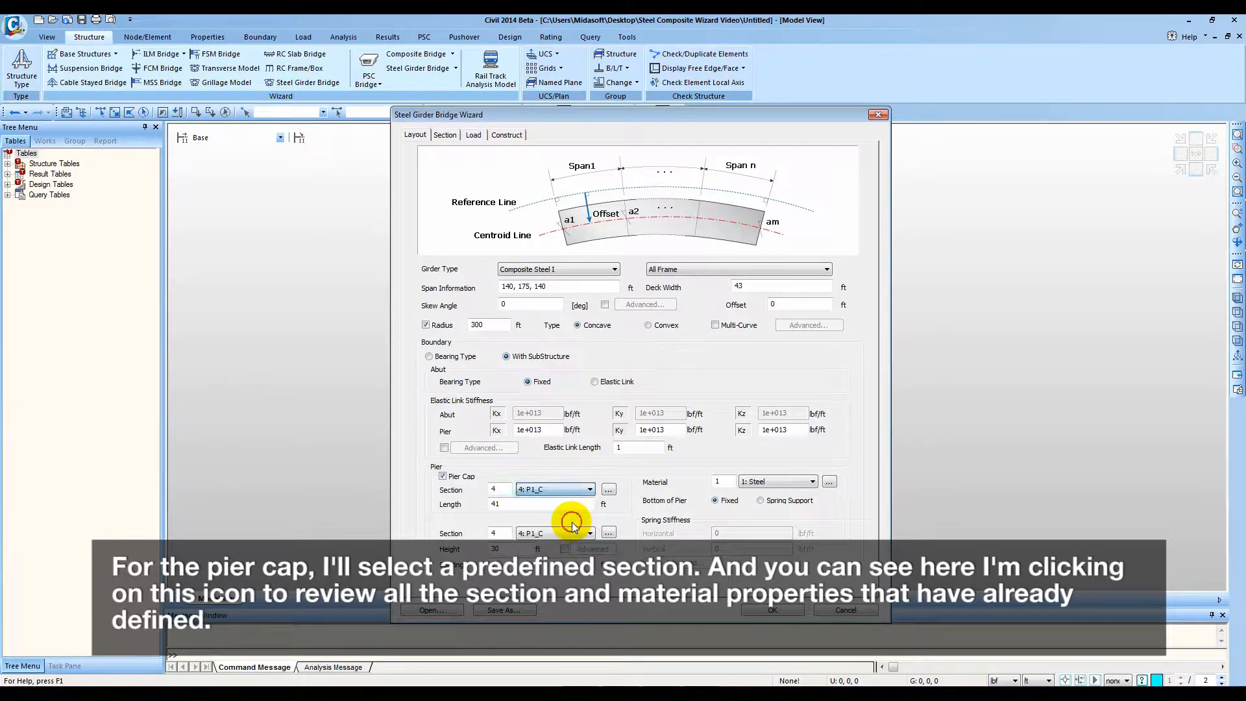
# - Review the defined sections and materials in the properties list, including Section 1-1, Section 2-2, Angle sec, Steel and SRC
pyautogui.click(609, 490)
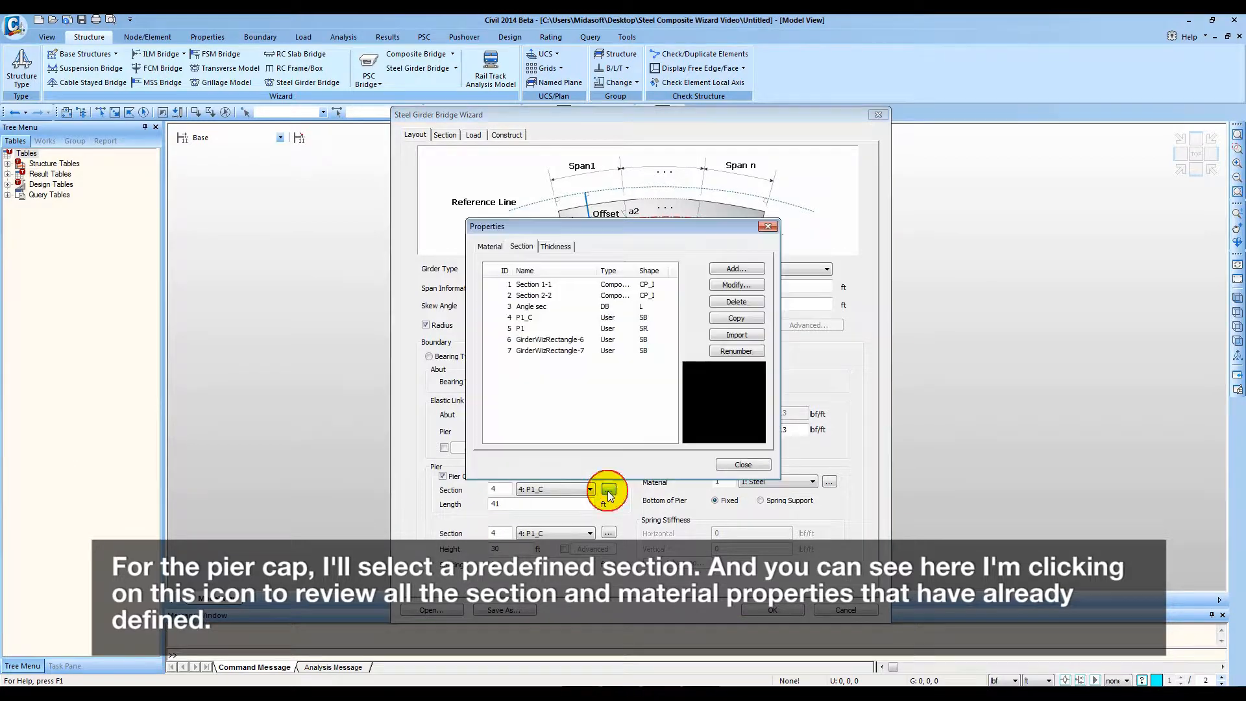
pyautogui.click(585, 286)
pyautogui.click(585, 296)
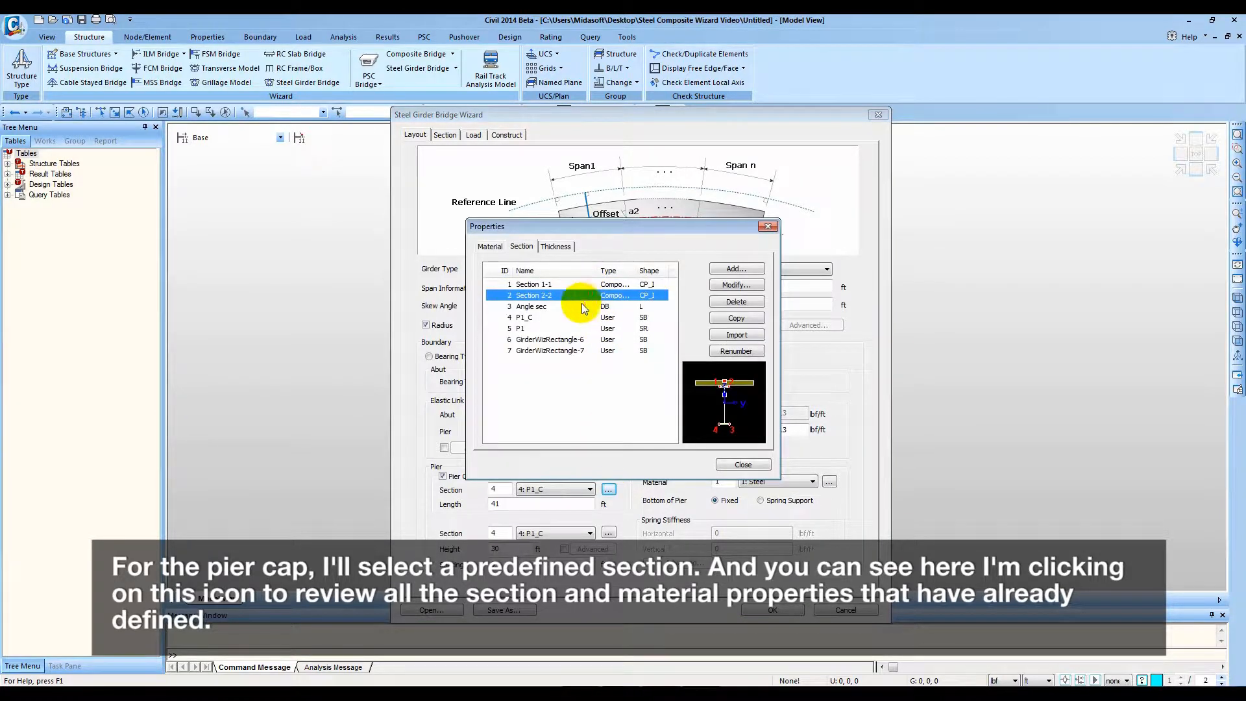
pyautogui.click(584, 307)
pyautogui.click(492, 248)
pyautogui.click(526, 284)
pyautogui.click(527, 306)
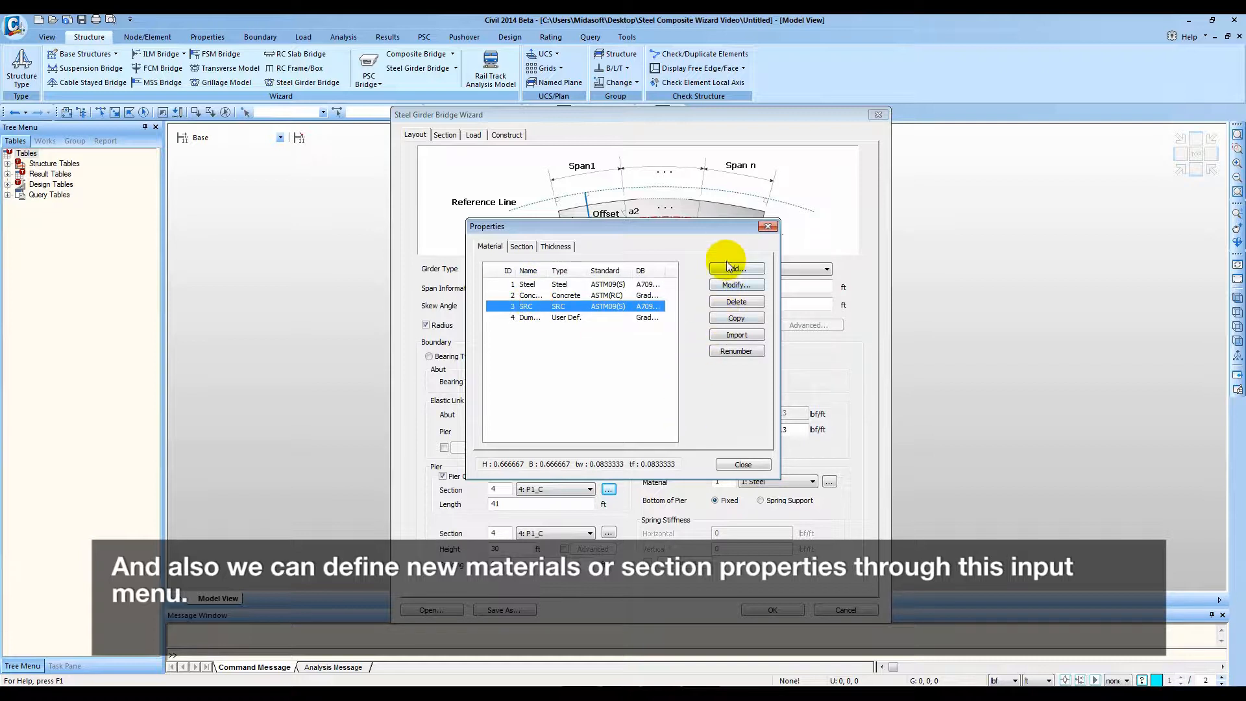
pyautogui.click(743, 464)
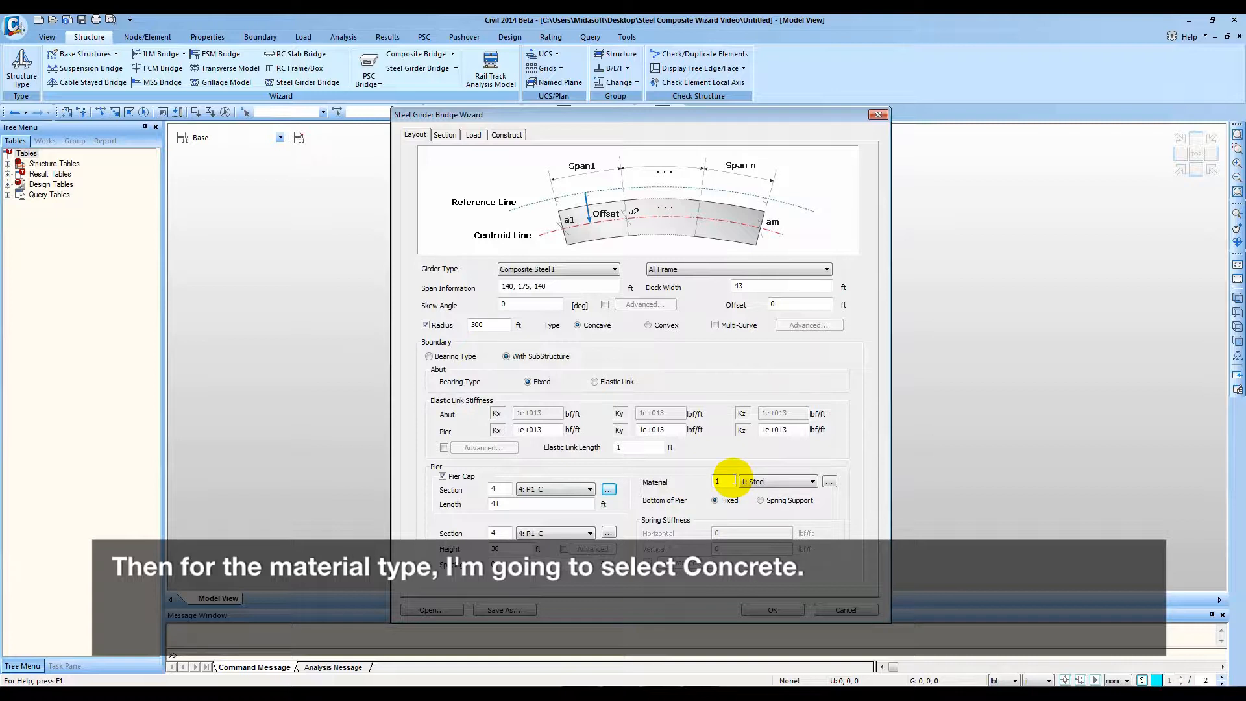
# - Set the substructure material to 2: Concrete and the pier column section to 5: P1
pyautogui.click(804, 483)
pyautogui.click(797, 502)
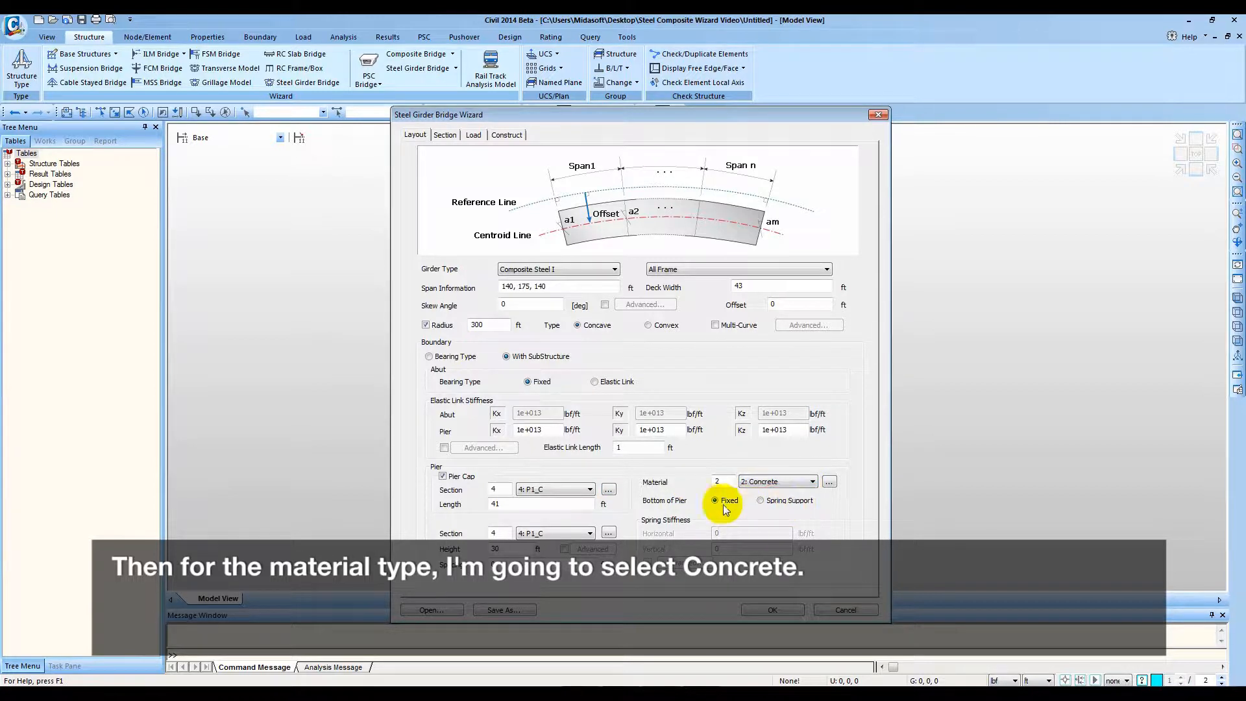
pyautogui.click(588, 534)
pyautogui.click(577, 580)
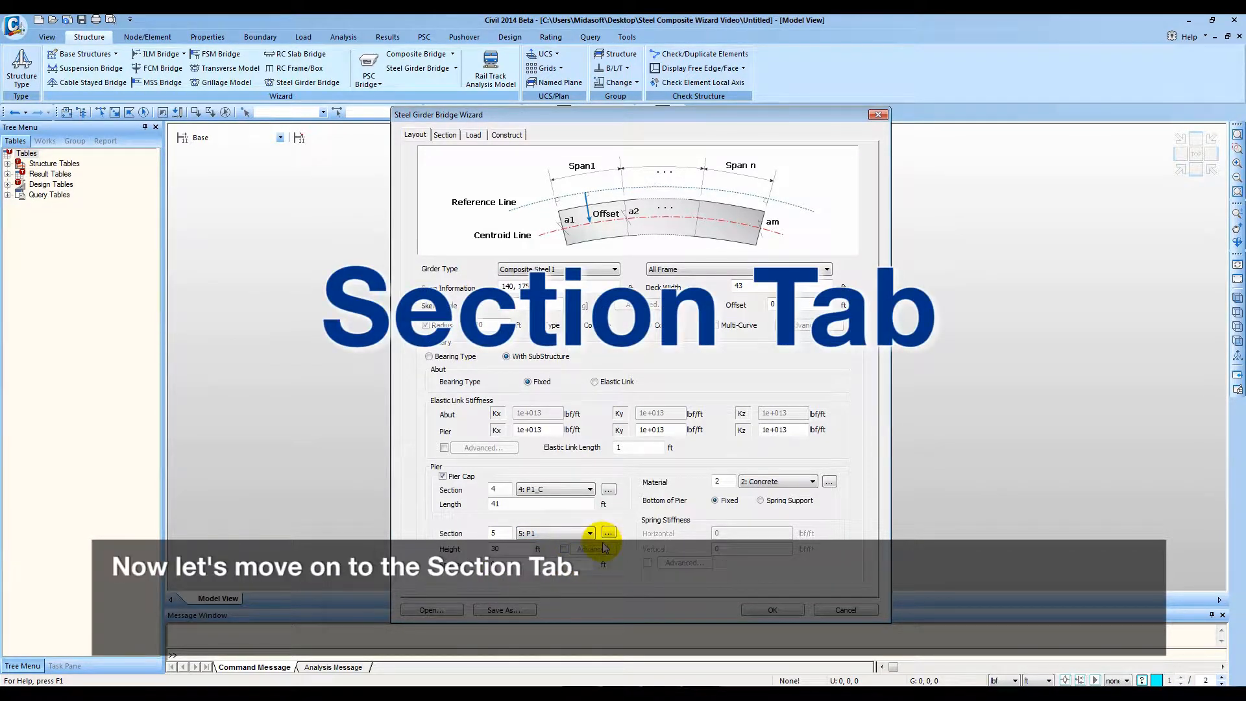
# - In the wizard's section settings, assign 2: Concrete to the deck and 3: SRC to the girders
pyautogui.click(445, 134)
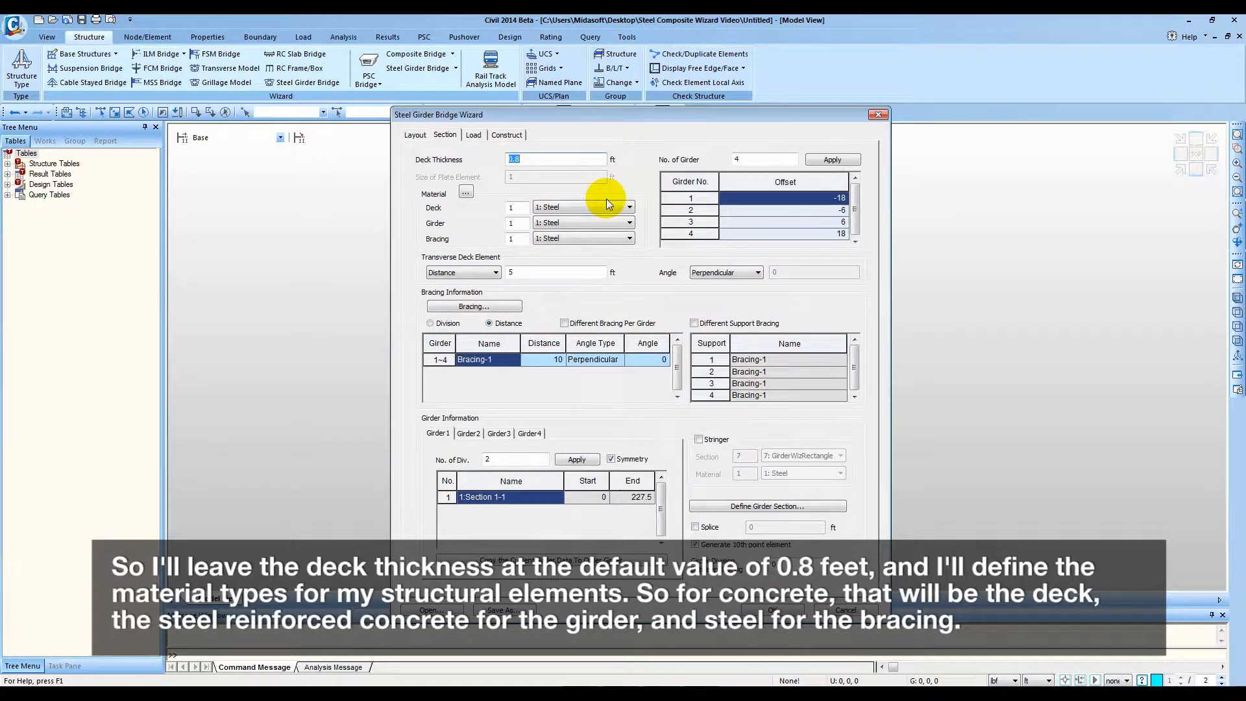
pyautogui.click(573, 161)
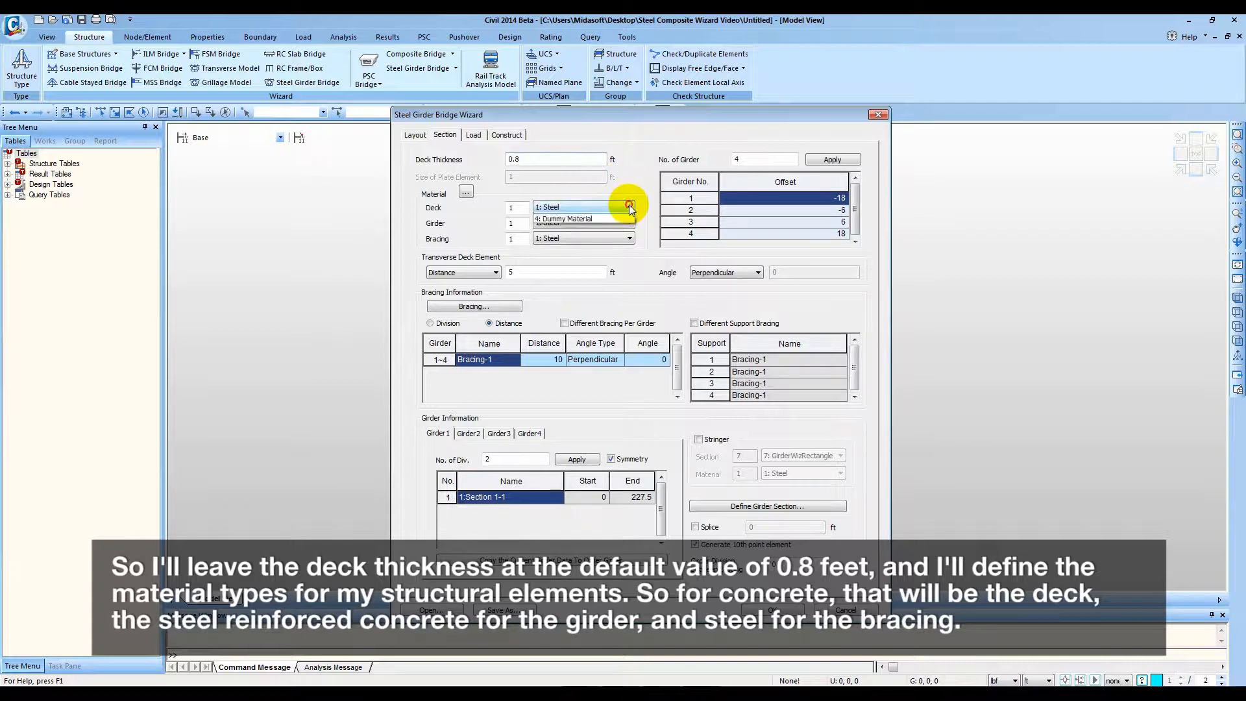
pyautogui.click(630, 208)
pyautogui.click(629, 228)
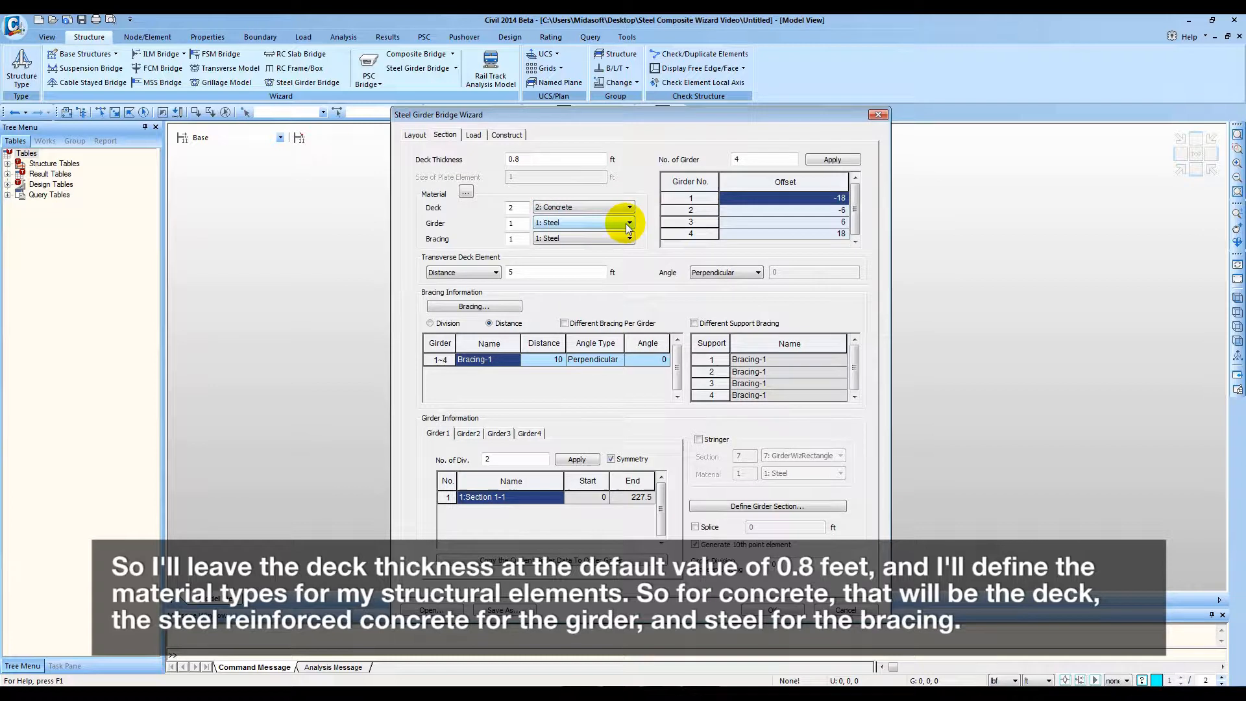
pyautogui.click(628, 222)
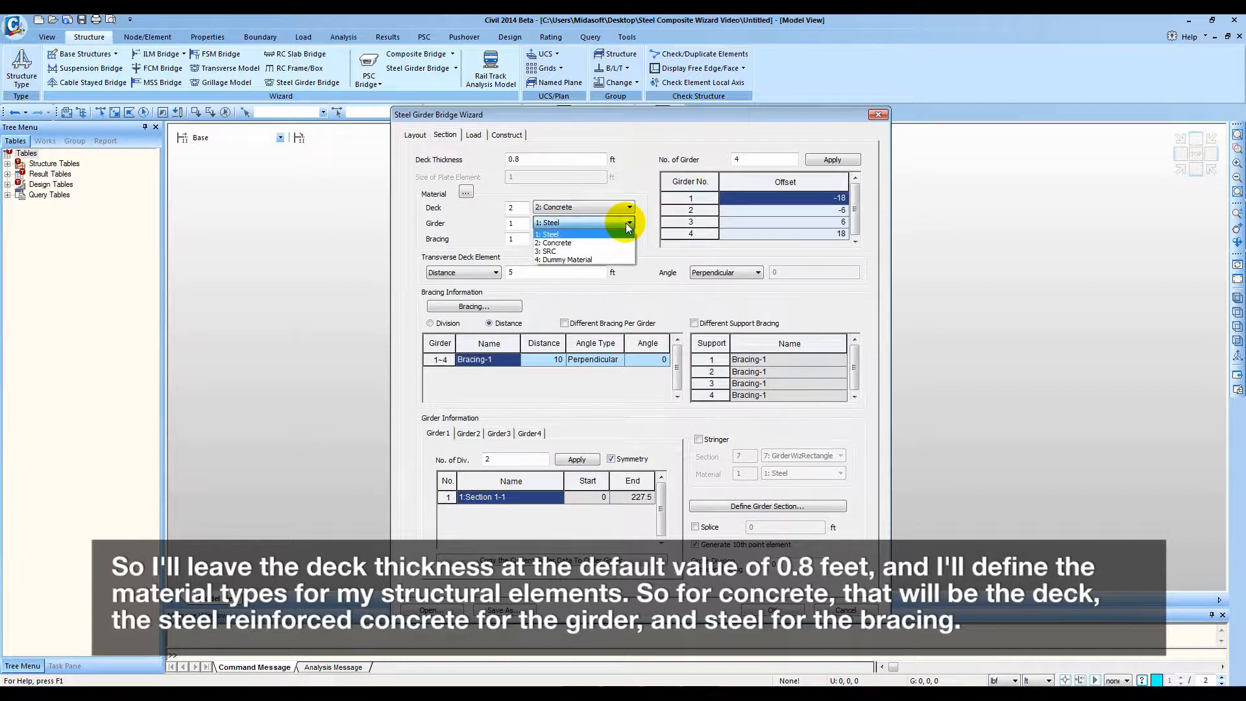
pyautogui.click(623, 246)
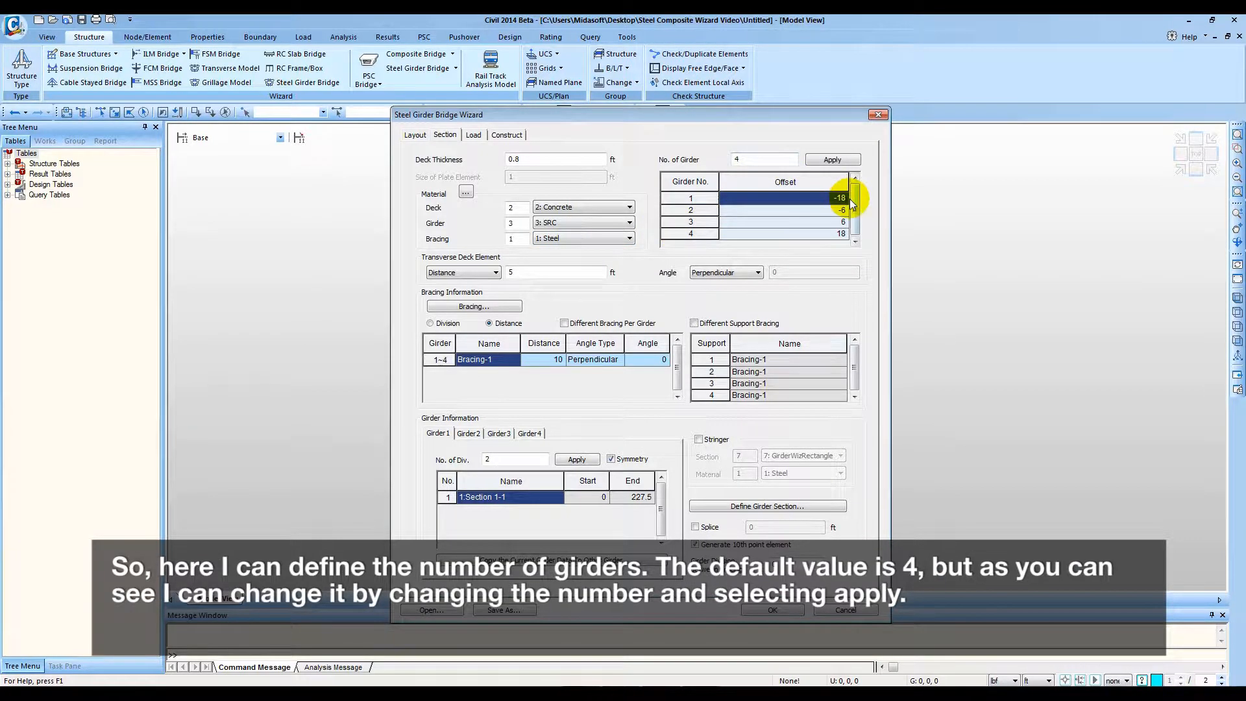
# - Try a girder count of 5, and restore the count to 4
pyautogui.moveTo(748, 157); pyautogui.dragTo(699, 158)
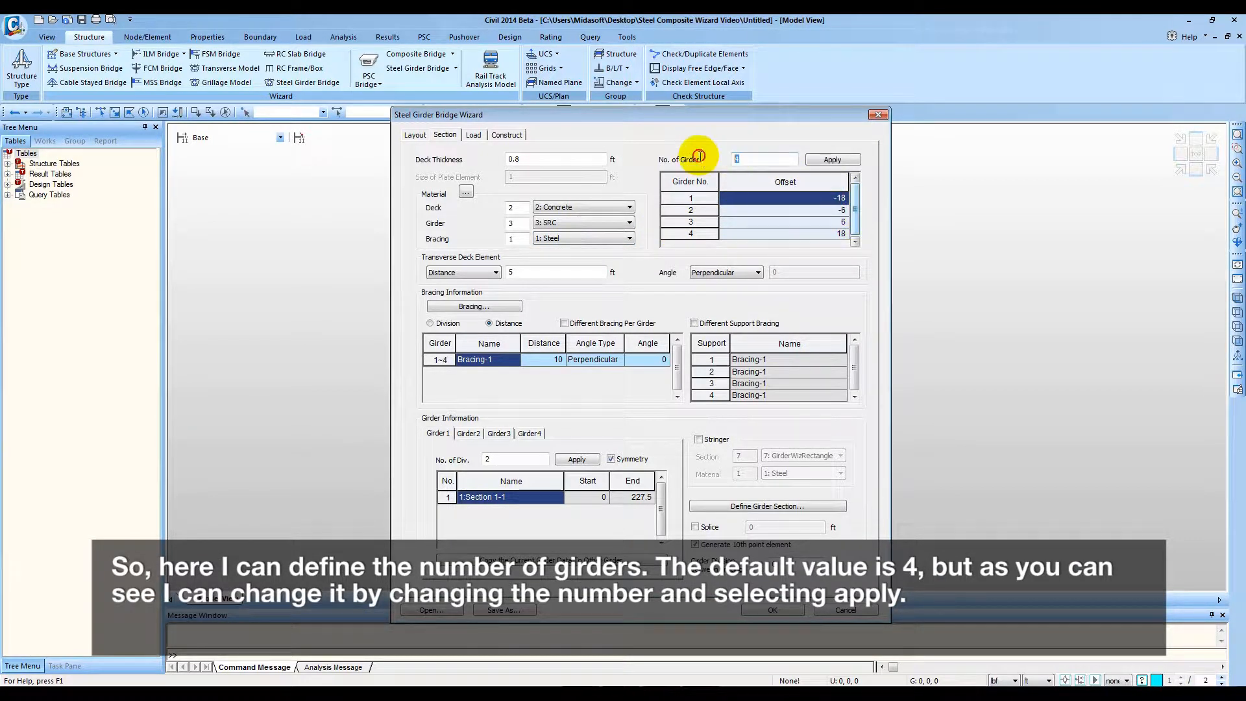
pyautogui.write('5')
pyautogui.click(827, 163)
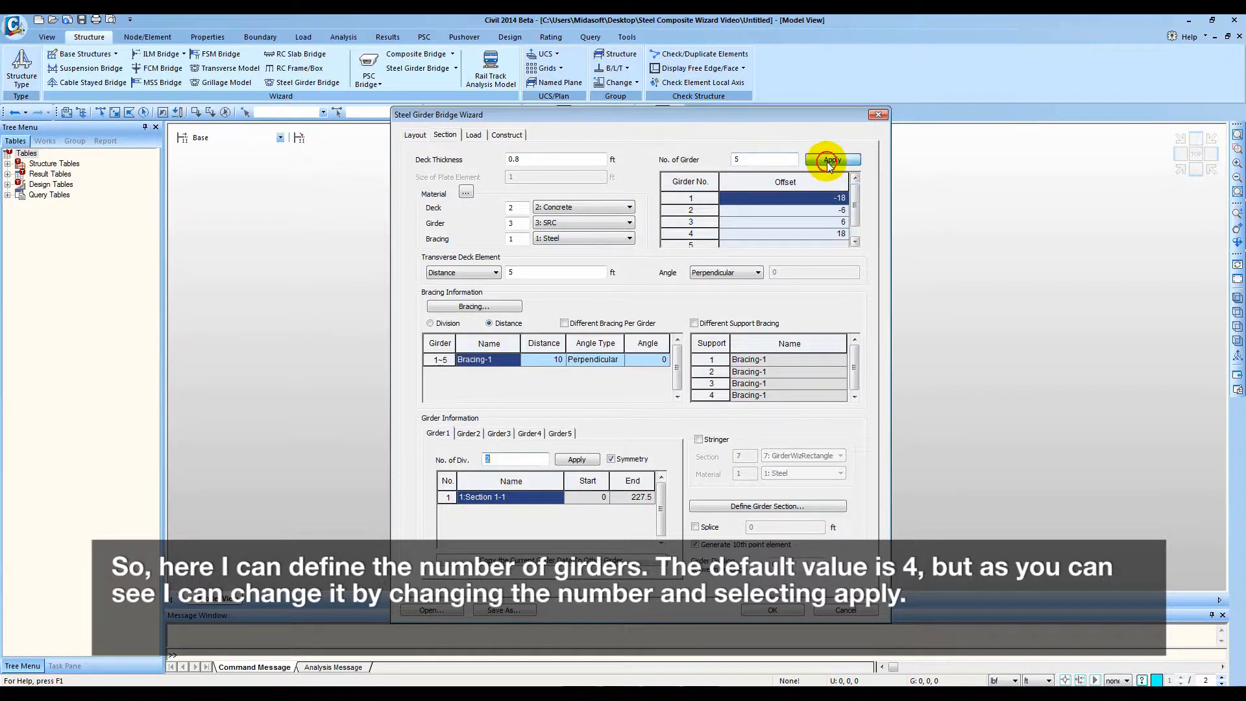
pyautogui.doubleClick(721, 159)
pyautogui.write('4')
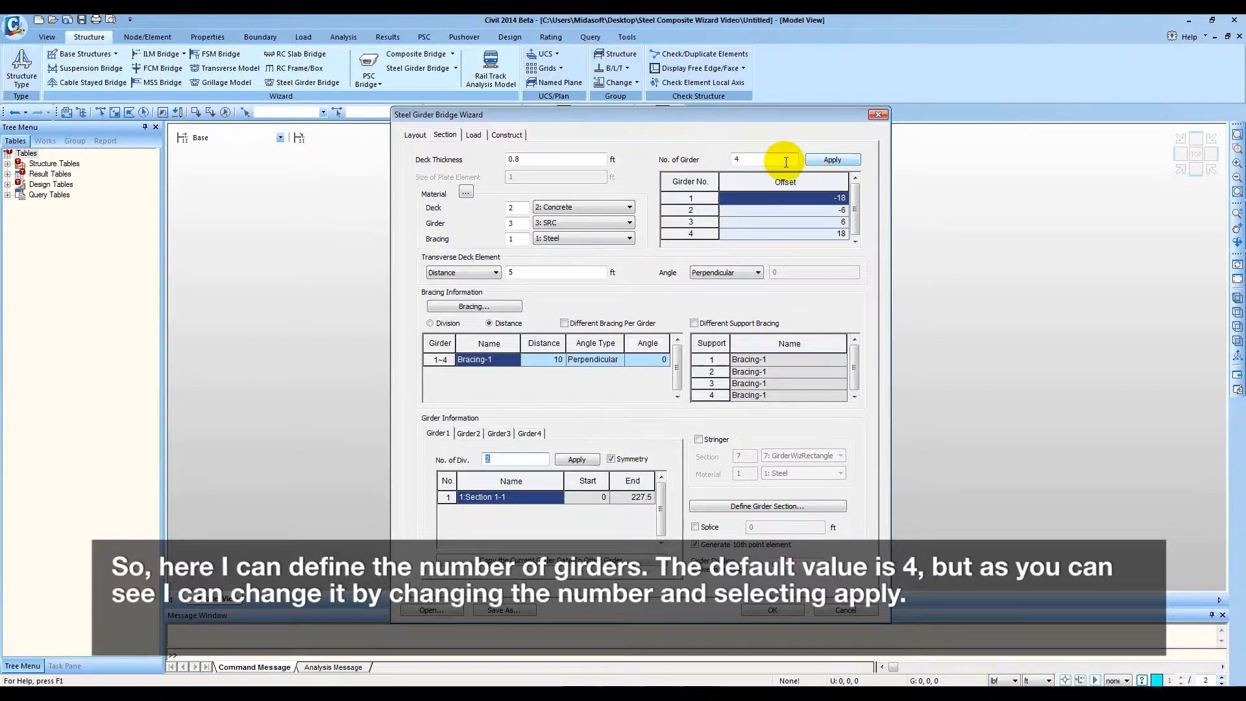
pyautogui.click(808, 162)
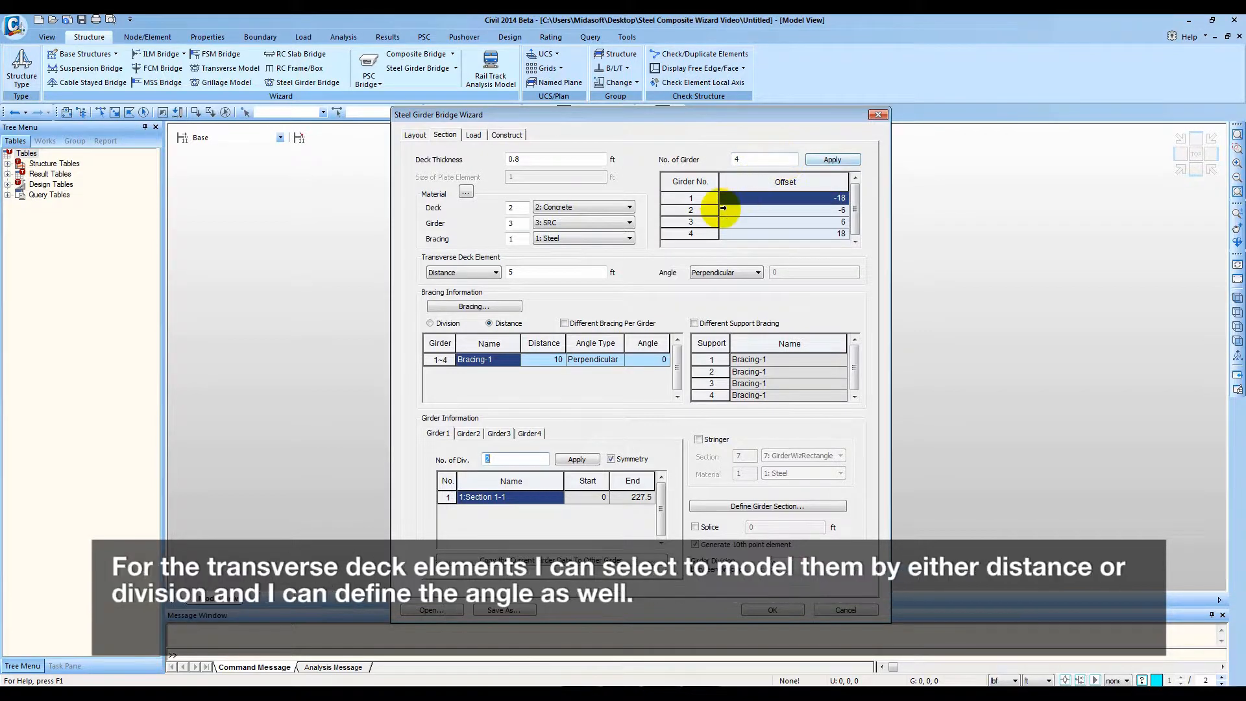
# - Check the spacing and angle options for the transverse deck elements, keeping Distance and Perpendicular
pyautogui.click(495, 273)
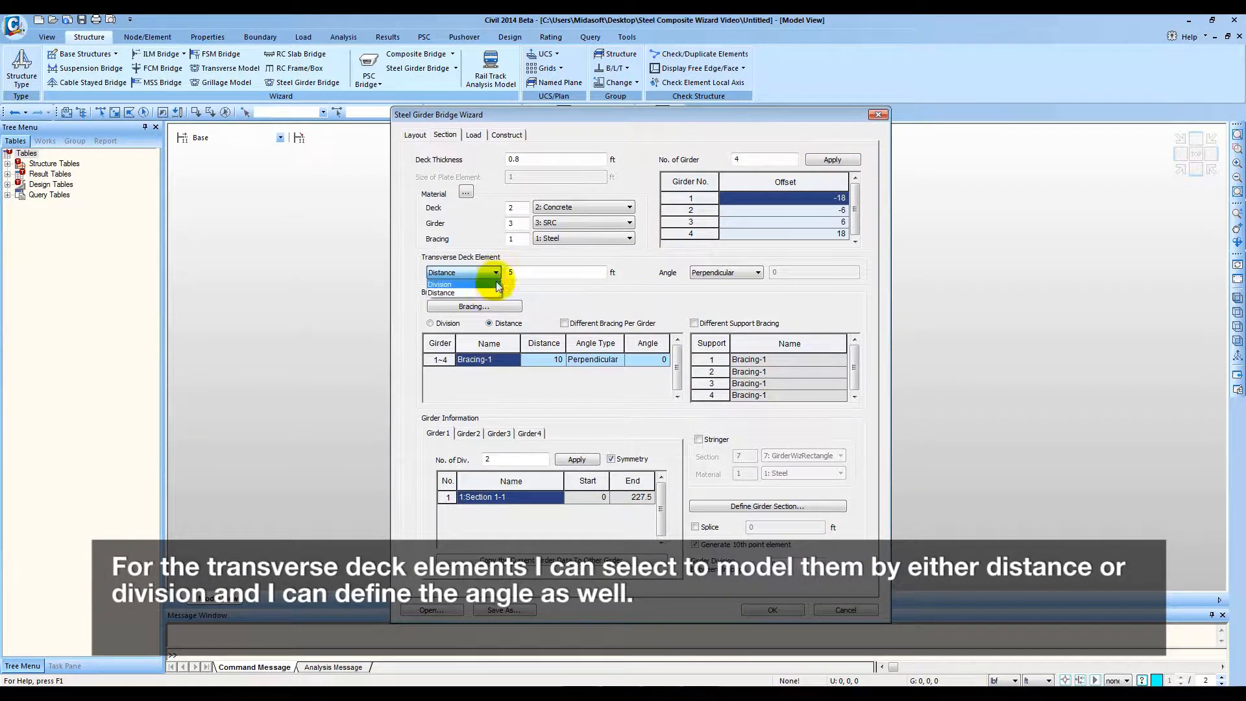
pyautogui.click(489, 284)
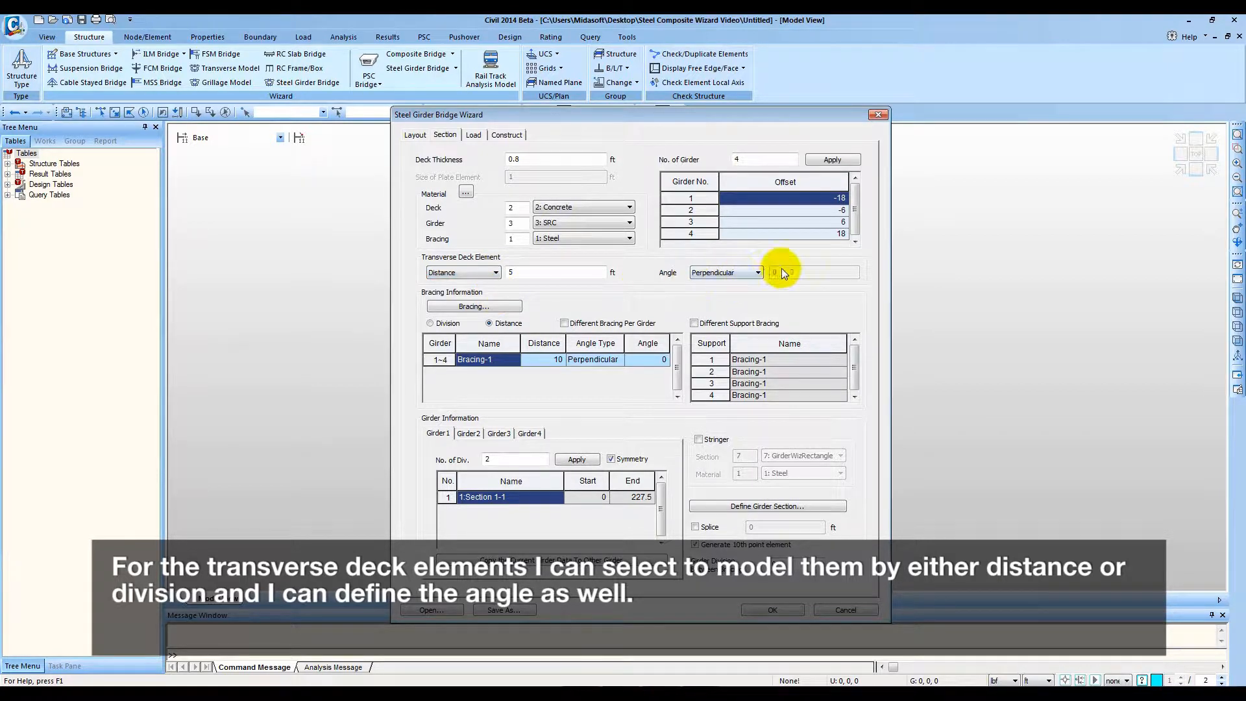
pyautogui.click(754, 273)
pyautogui.click(753, 273)
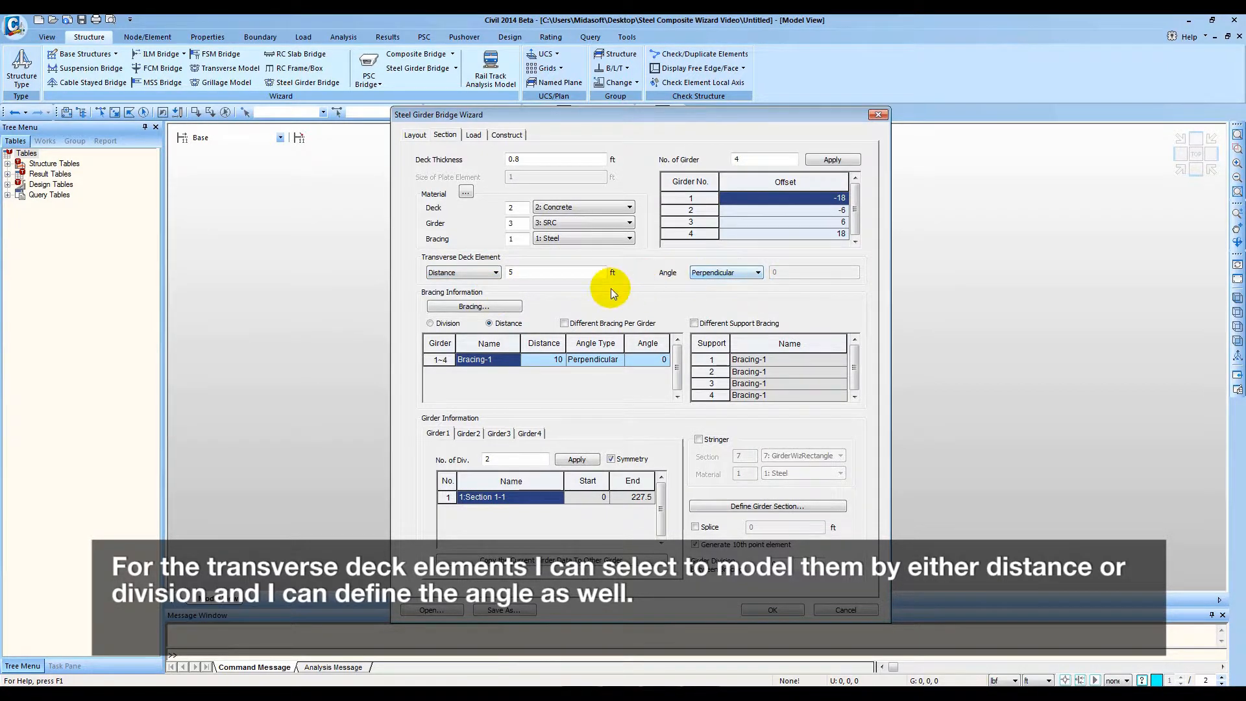
# - In the definition of Bracing-1, keep the Bracing type and assign 3: Angle sec to the top and brace members
pyautogui.click(509, 307)
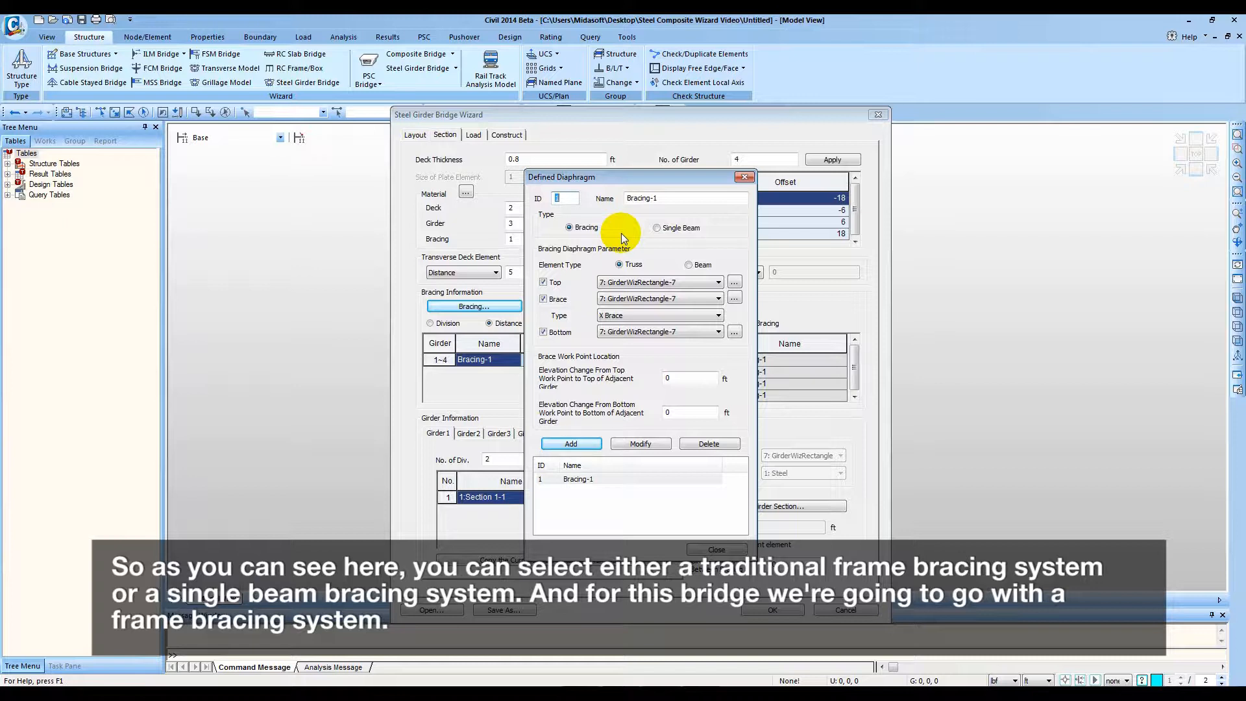
pyautogui.click(656, 228)
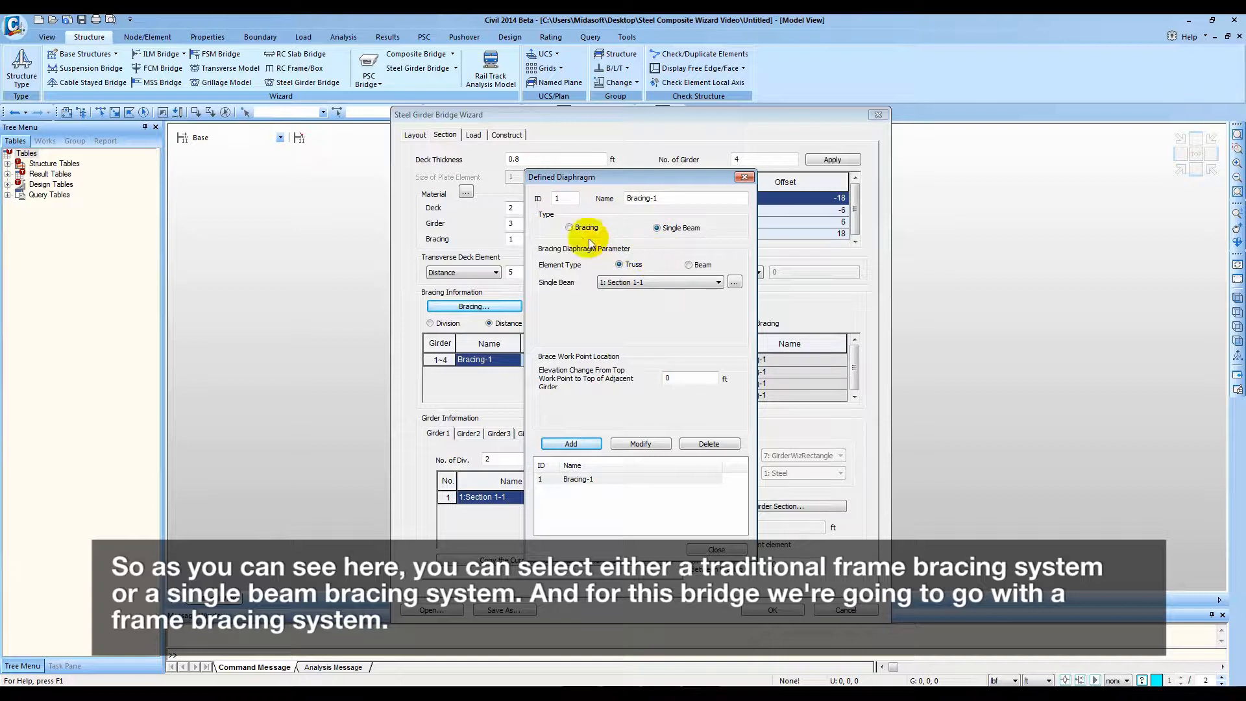
pyautogui.click(573, 229)
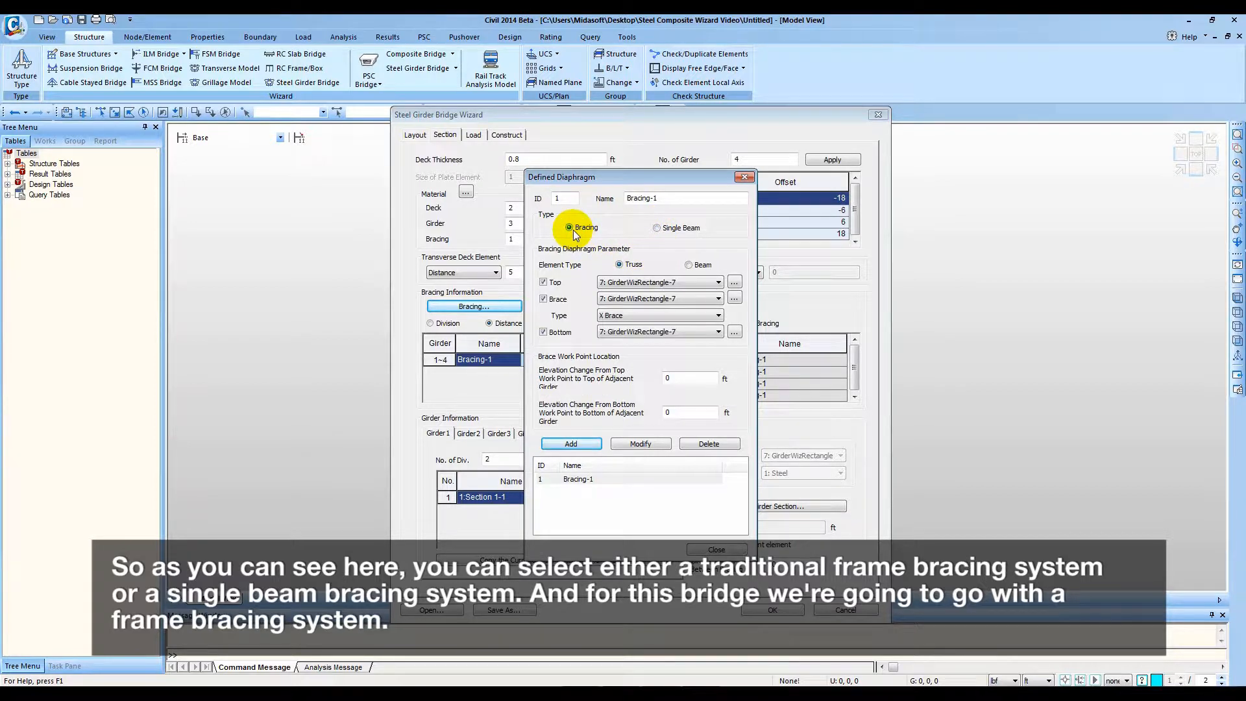
pyautogui.click(719, 284)
pyautogui.click(659, 280)
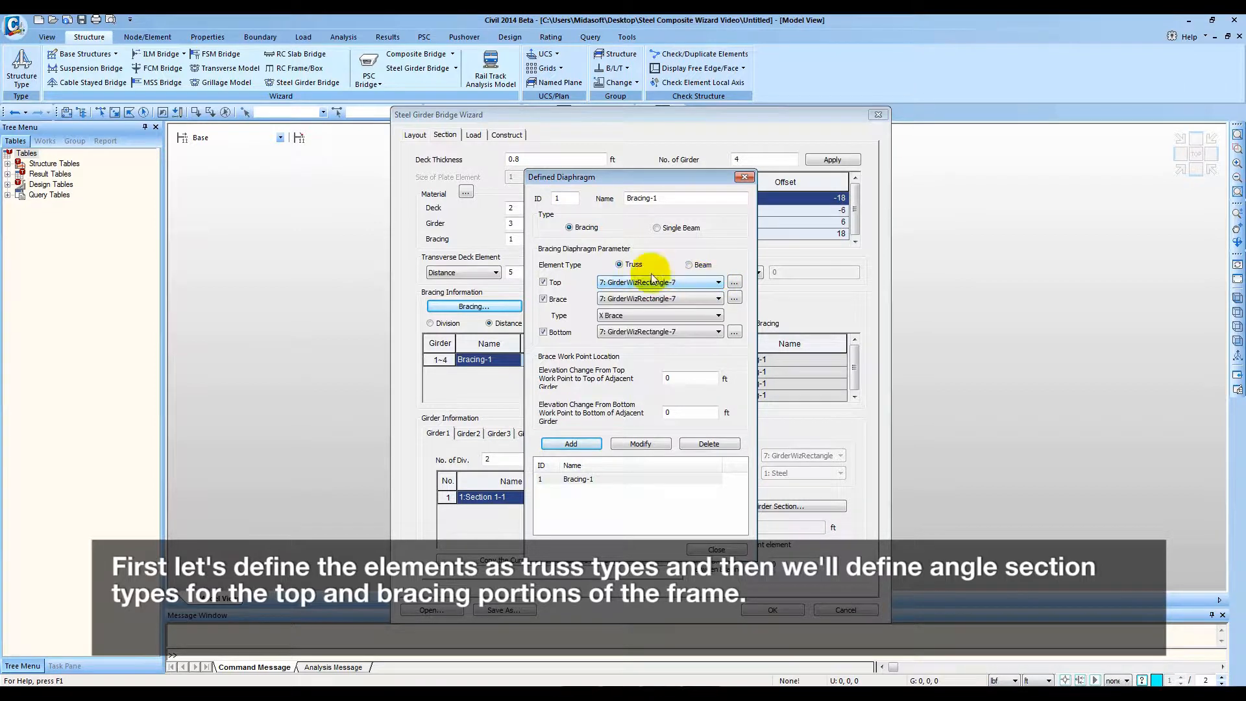
pyautogui.click(699, 282)
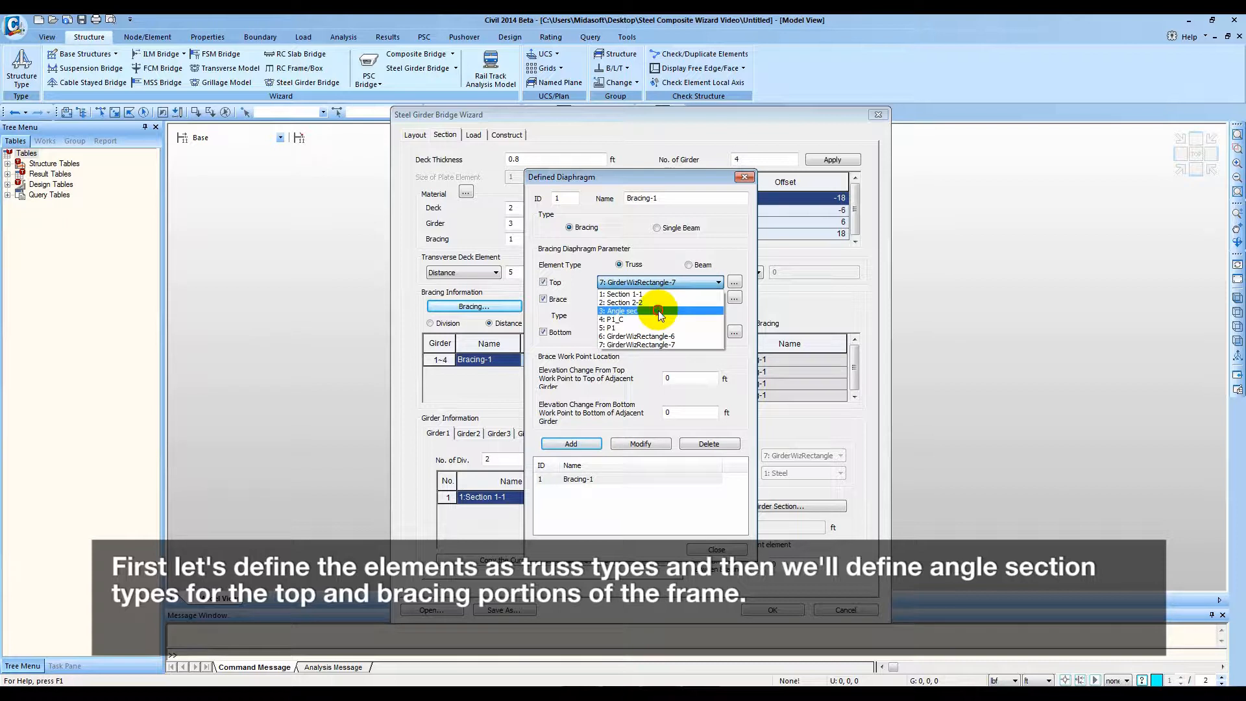
pyautogui.click(658, 311)
pyautogui.click(711, 299)
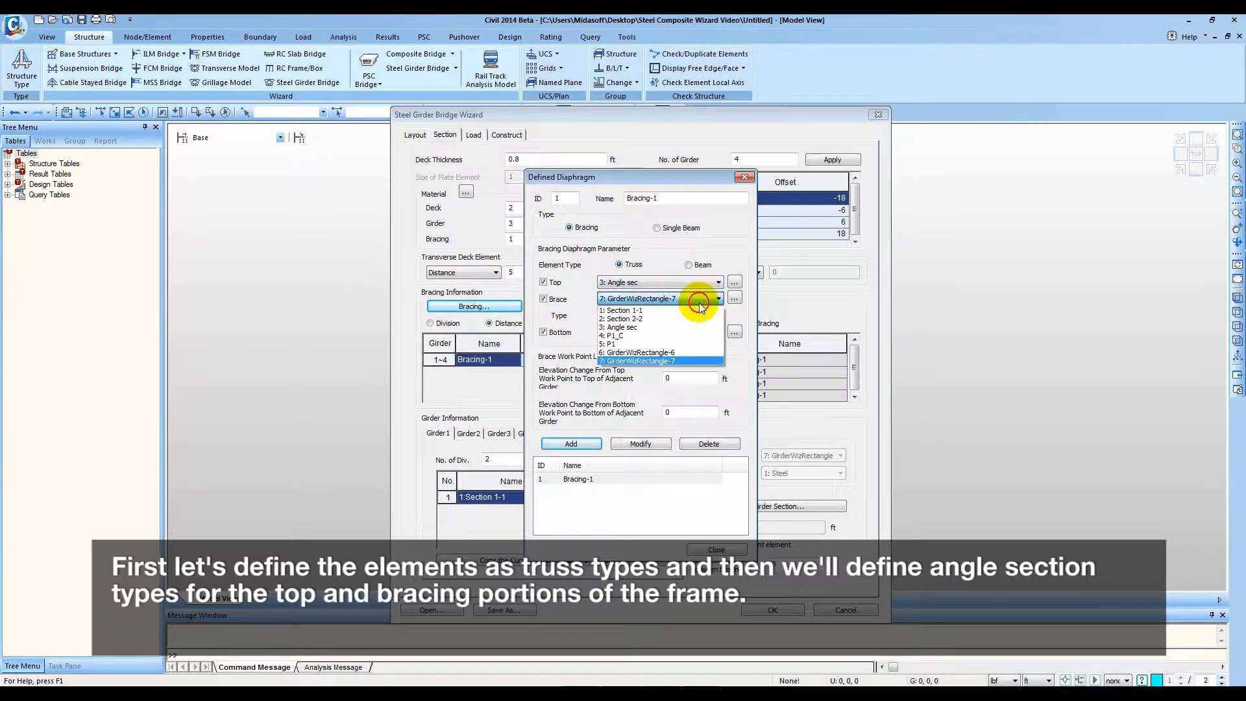
pyautogui.click(682, 322)
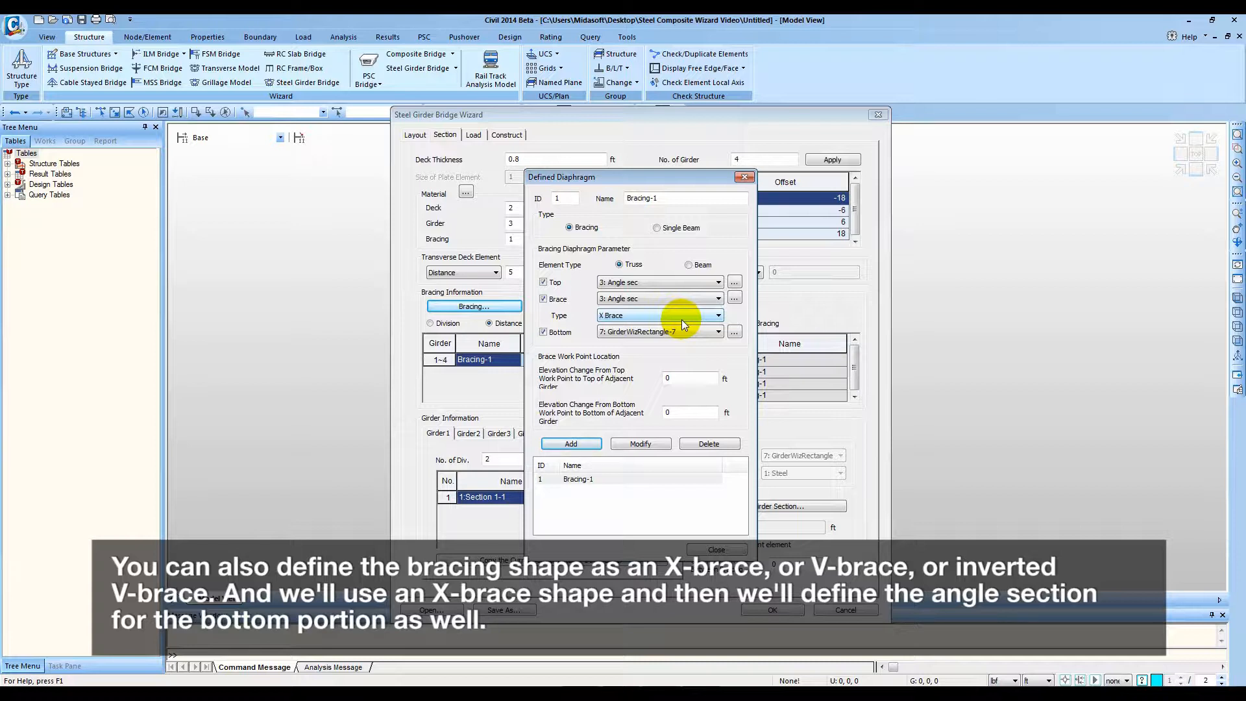
# - Keep the X Brace shape, assign 3: Angle sec to the bottom member, and save the changes to Bracing-1
pyautogui.click(706, 316)
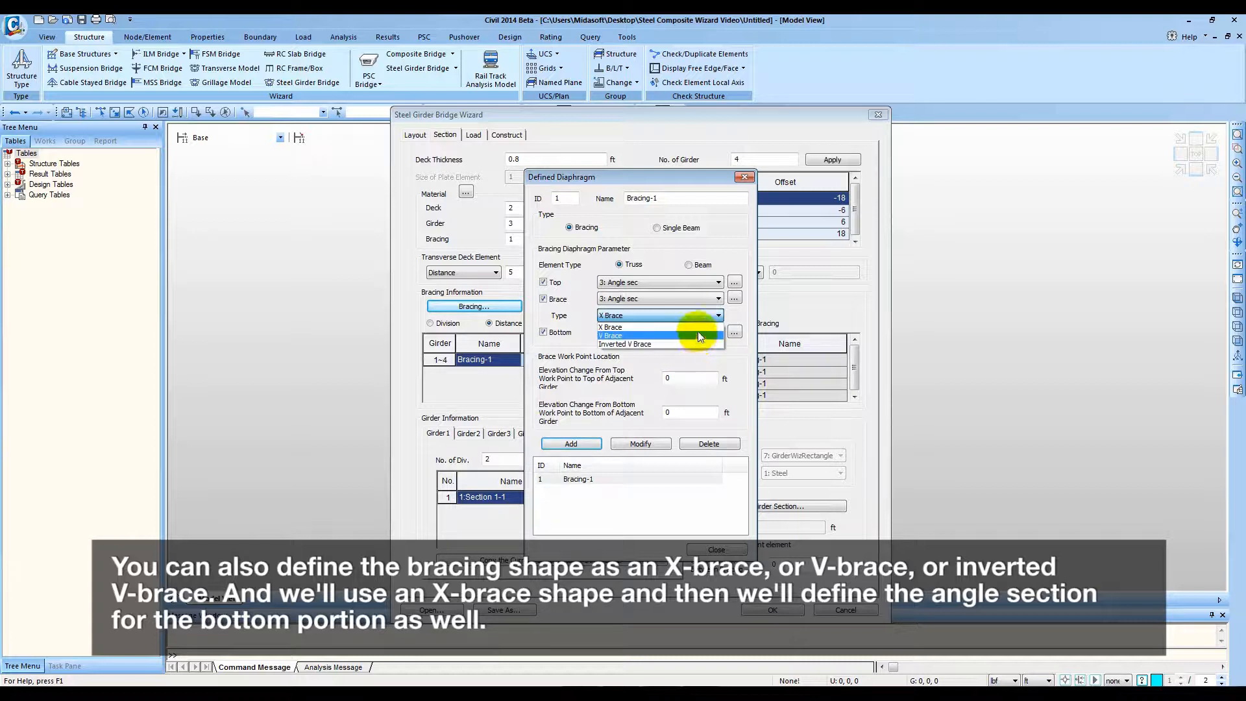
pyautogui.click(697, 329)
pyautogui.click(697, 329)
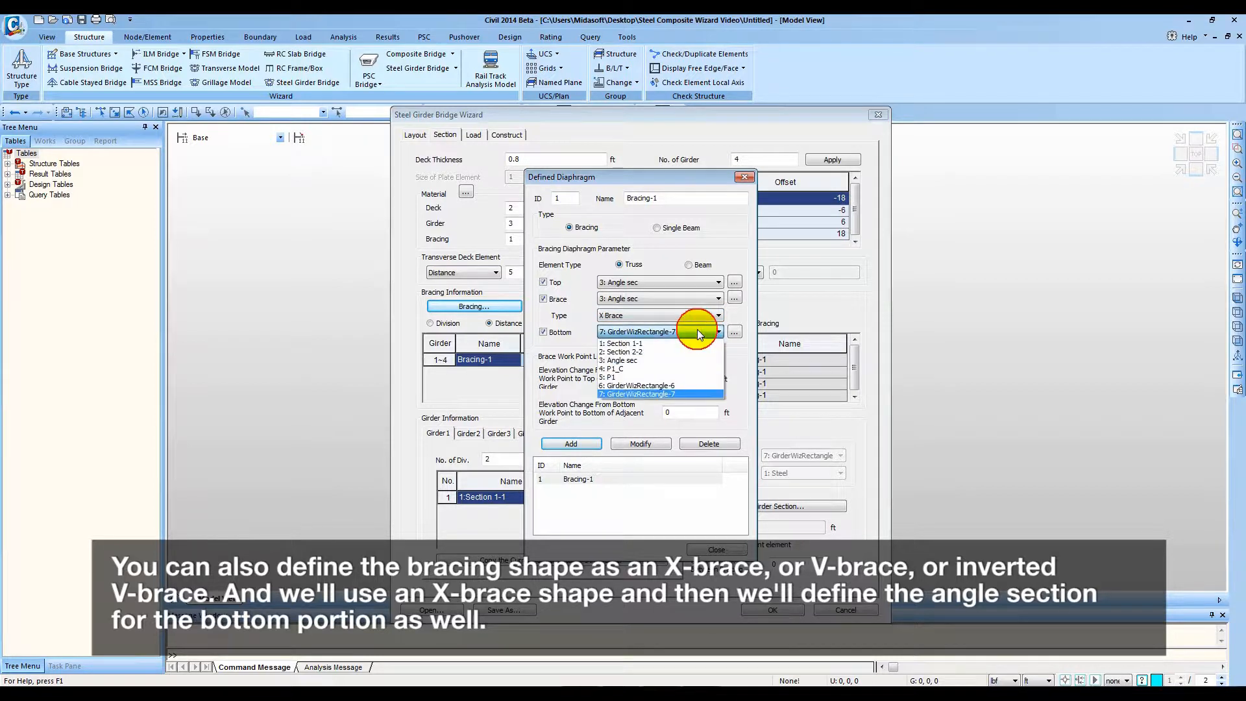
pyautogui.click(686, 360)
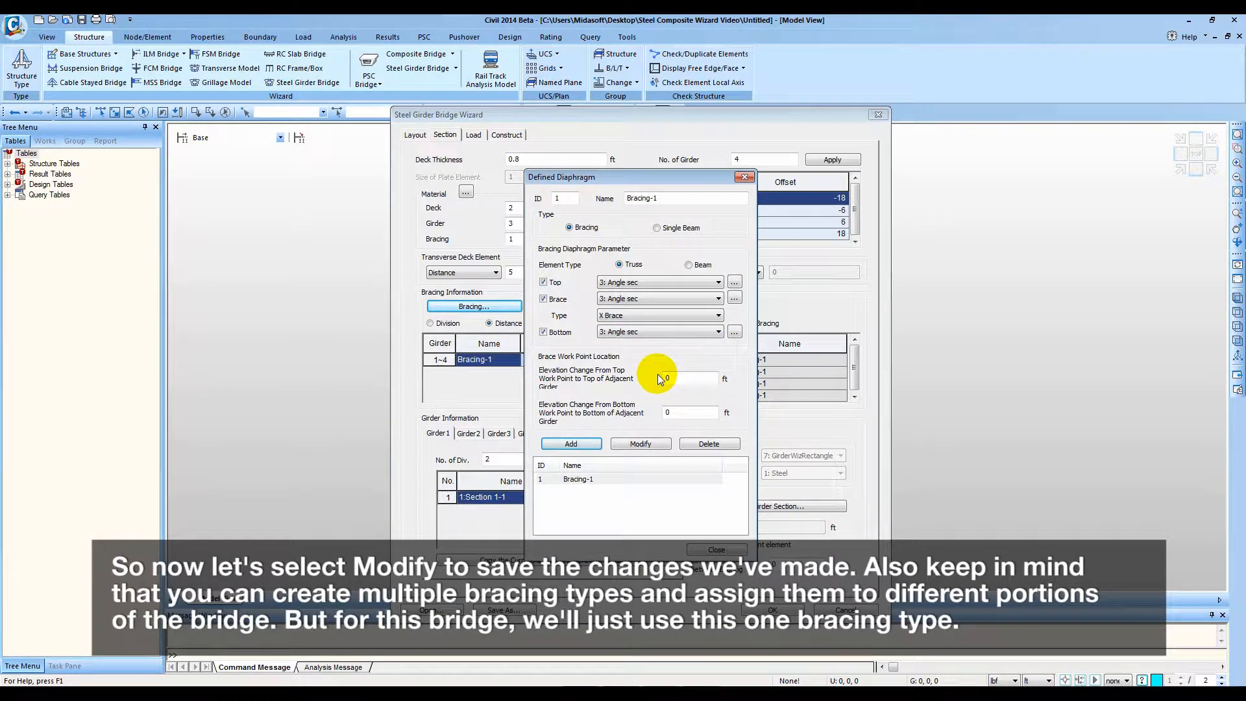
pyautogui.click(655, 446)
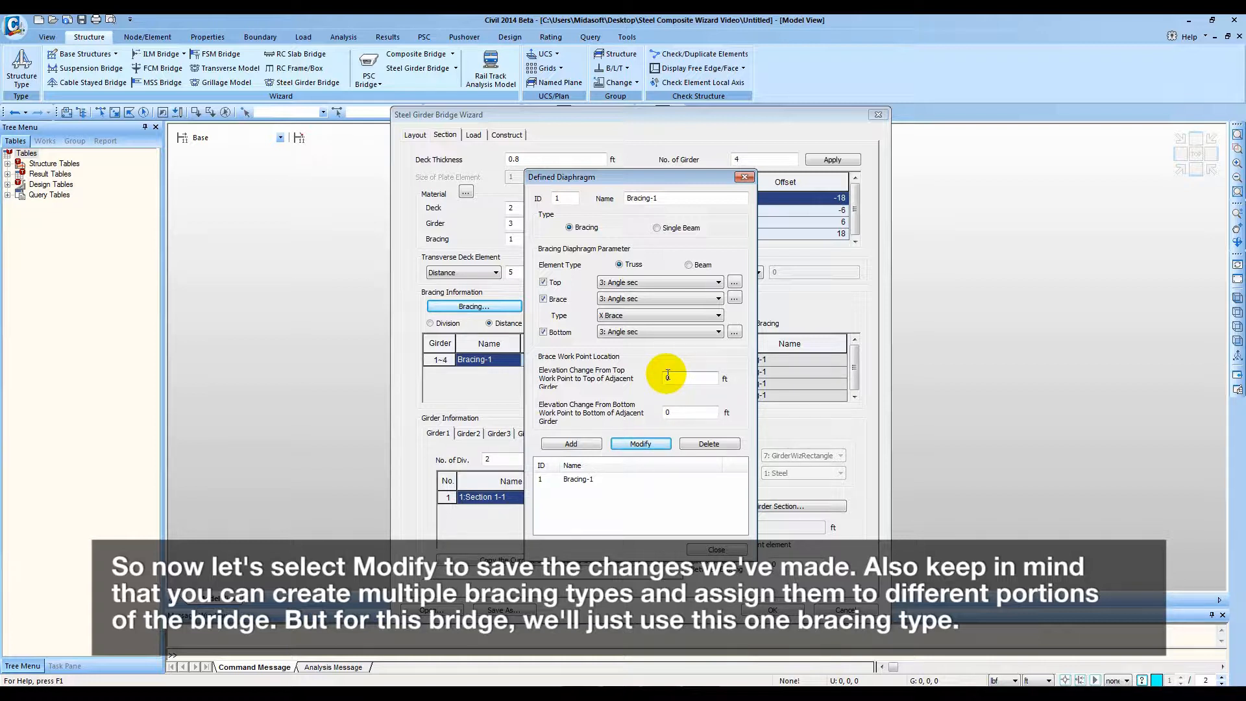
pyautogui.click(659, 444)
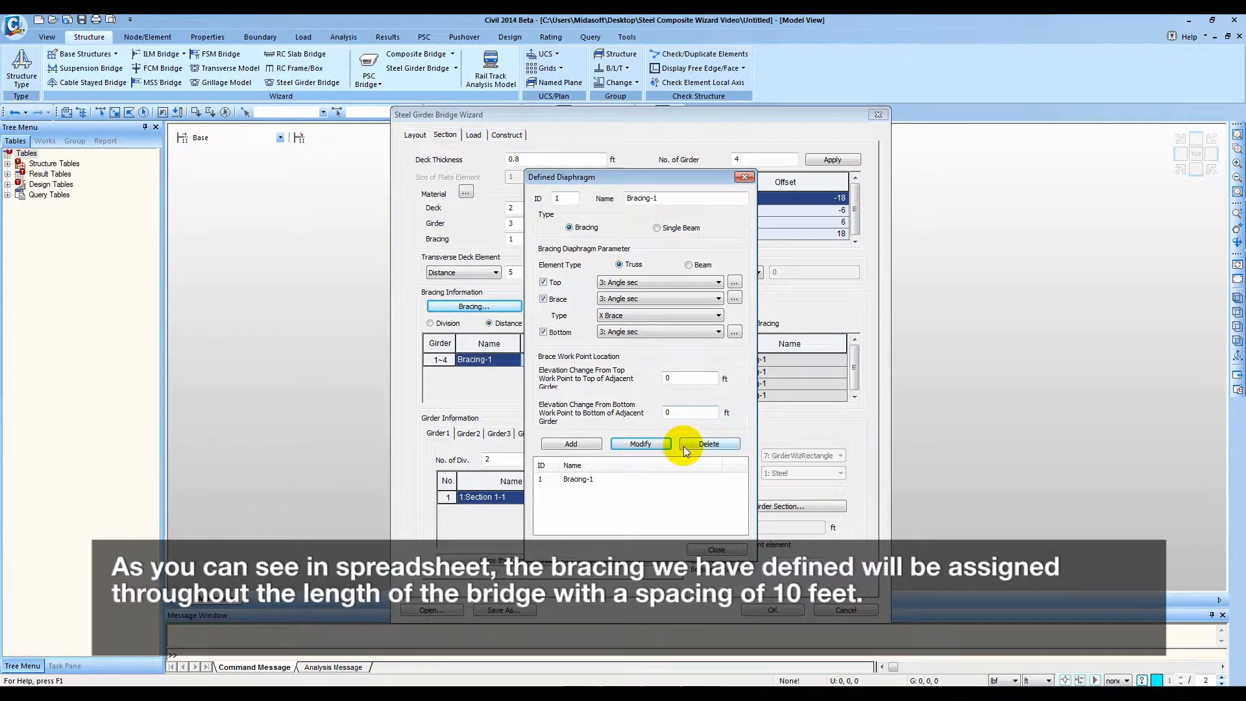
pyautogui.click(717, 550)
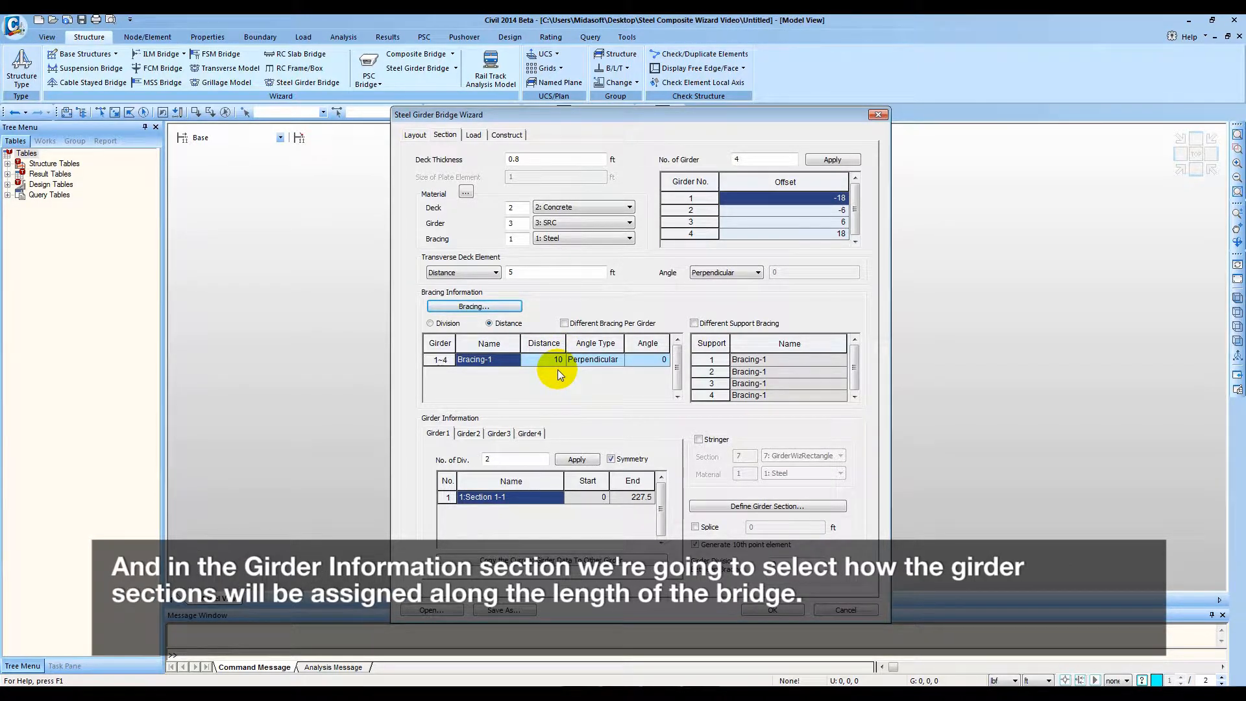
# - Set the number of divisions for Girder1 to 6 and apply it
pyautogui.doubleClick(523, 457)
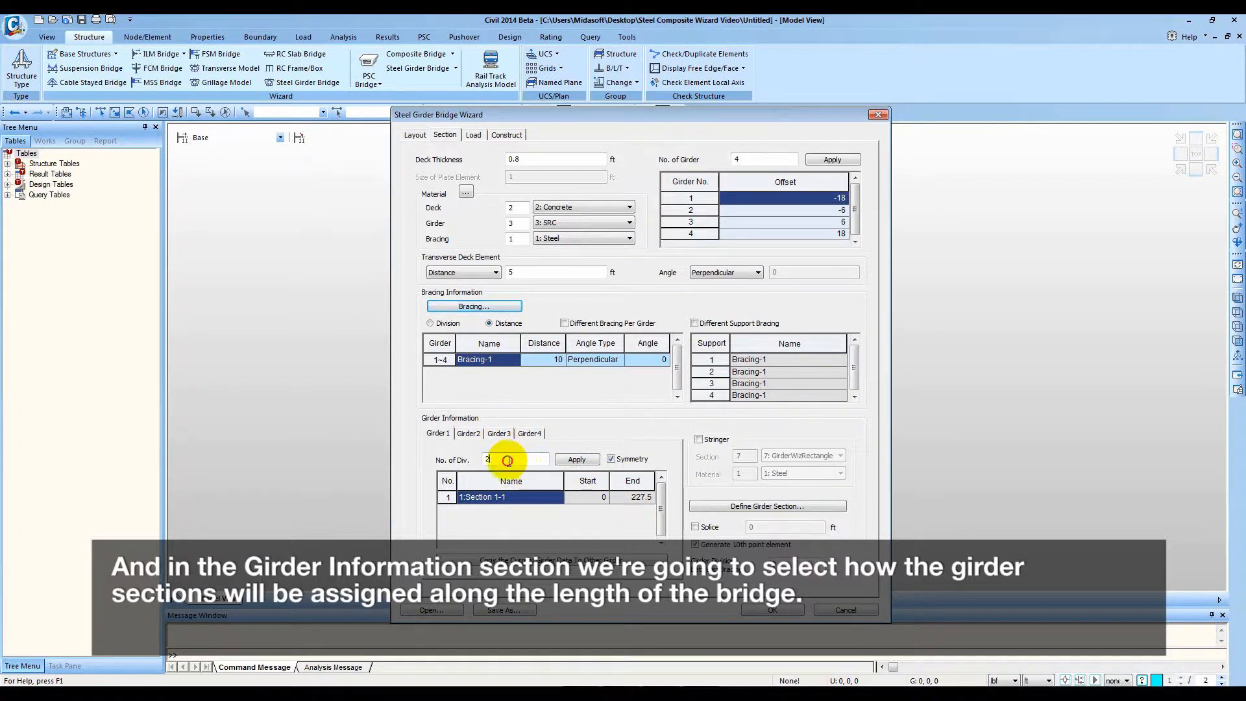
pyautogui.write('6')
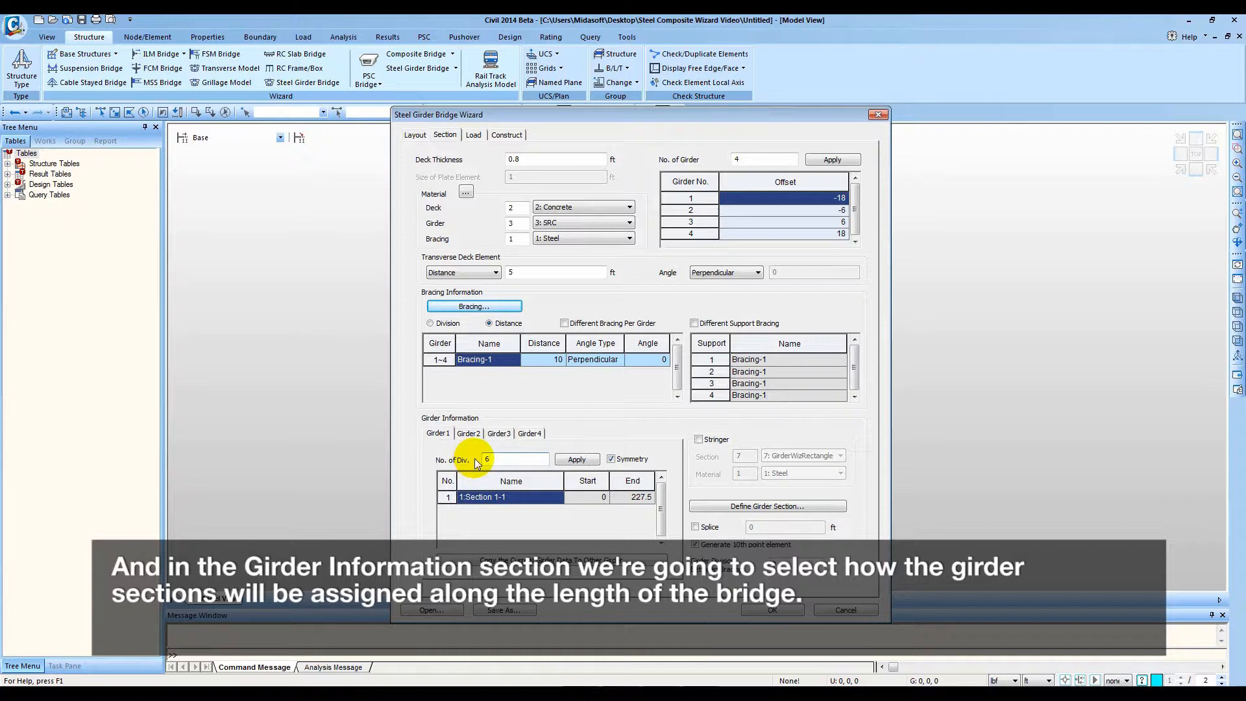
pyautogui.click(575, 458)
# - Assign 2: Section 2-2 to the first and third divisions of Girder1
pyautogui.click(638, 498)
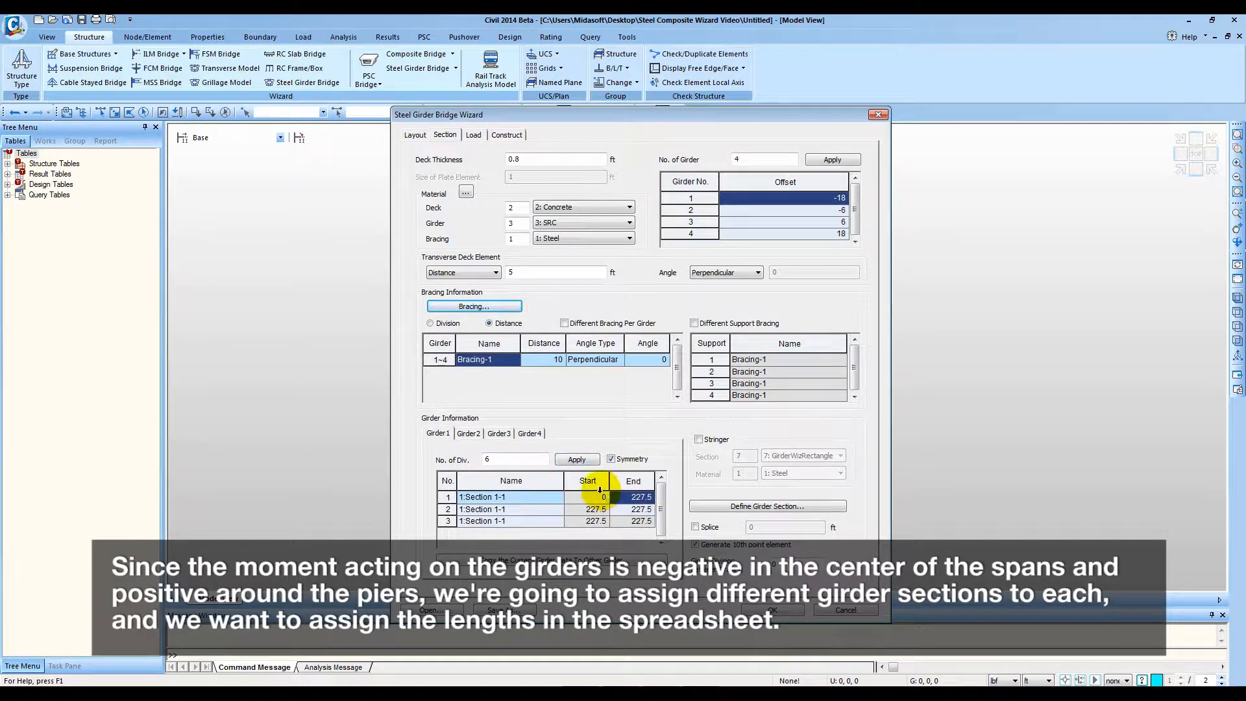
pyautogui.click(562, 500)
pyautogui.click(558, 498)
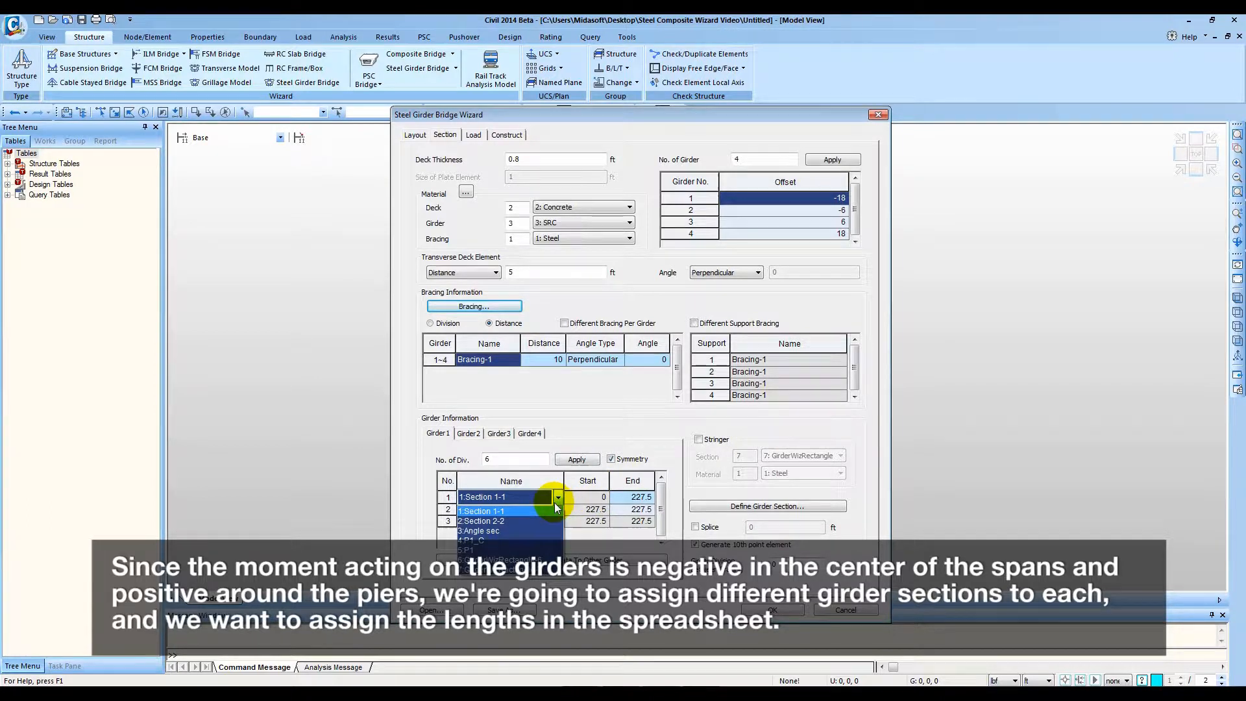
pyautogui.click(547, 521)
pyautogui.click(558, 519)
pyautogui.click(547, 544)
# - Set the end of Girder1's first division to 100 ft and the end of its second division to 170 ft
pyautogui.click(636, 500)
pyautogui.write('100')
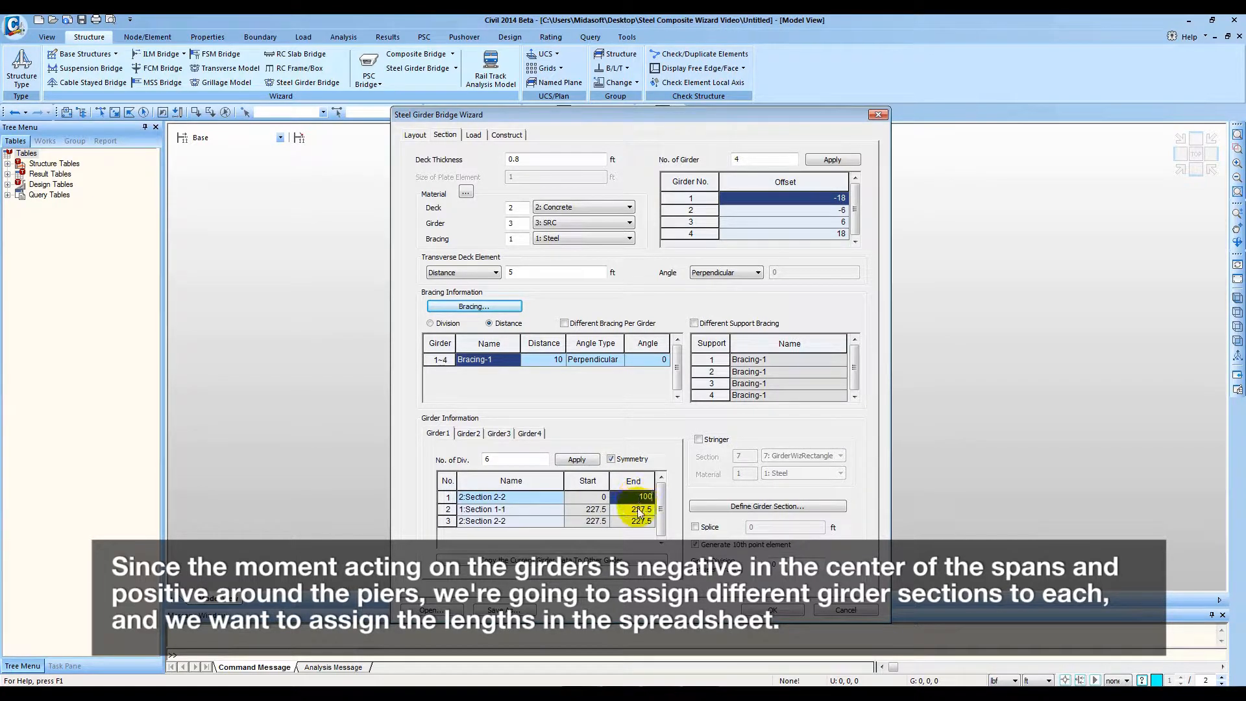
pyautogui.click(639, 510)
pyautogui.write('1702')
pyautogui.press('BackSpace')
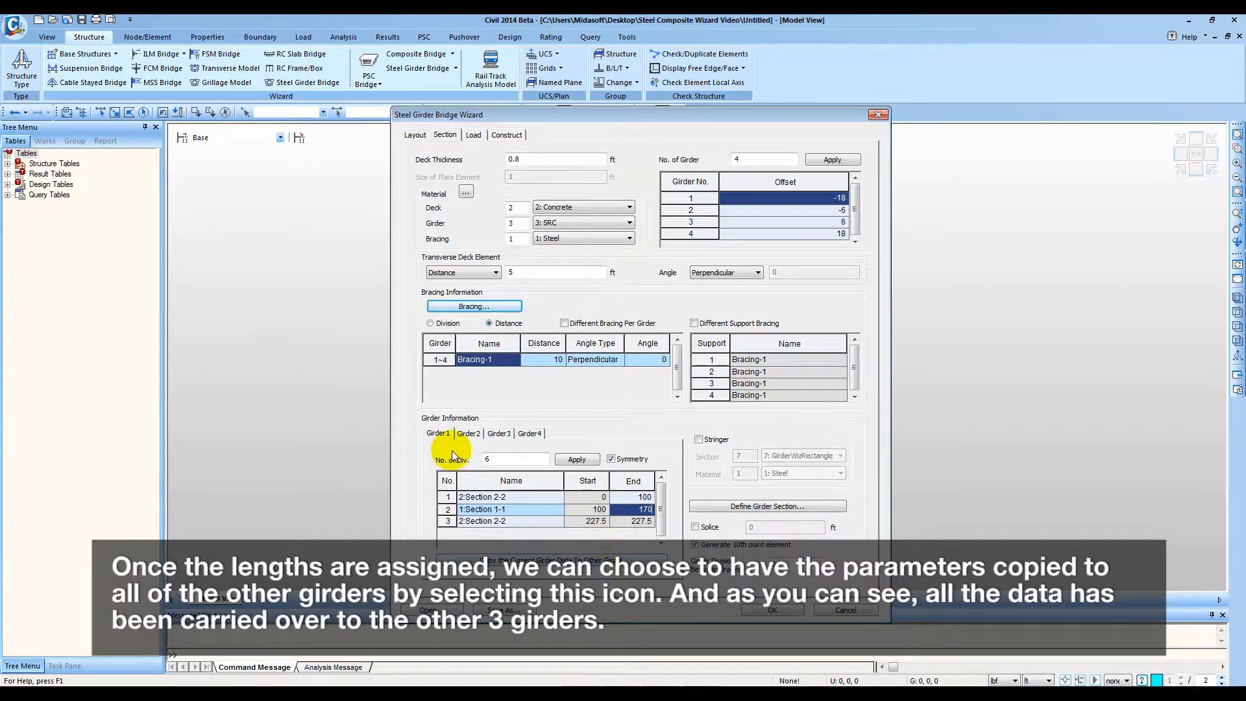
# - Copy the Girder1 division data to Girder2, Girder3 and Girder4, and check the data on those girders
pyautogui.click(469, 433)
pyautogui.click(501, 433)
pyautogui.click(529, 434)
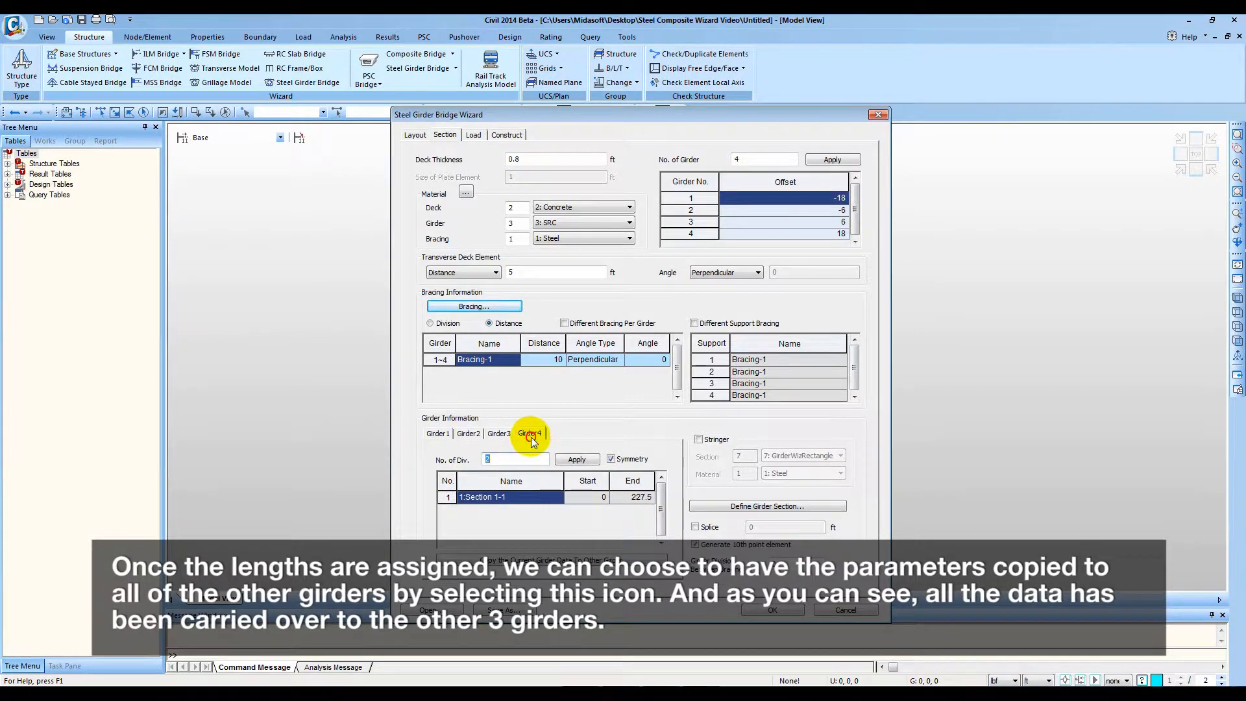
pyautogui.click(438, 433)
pyautogui.click(586, 557)
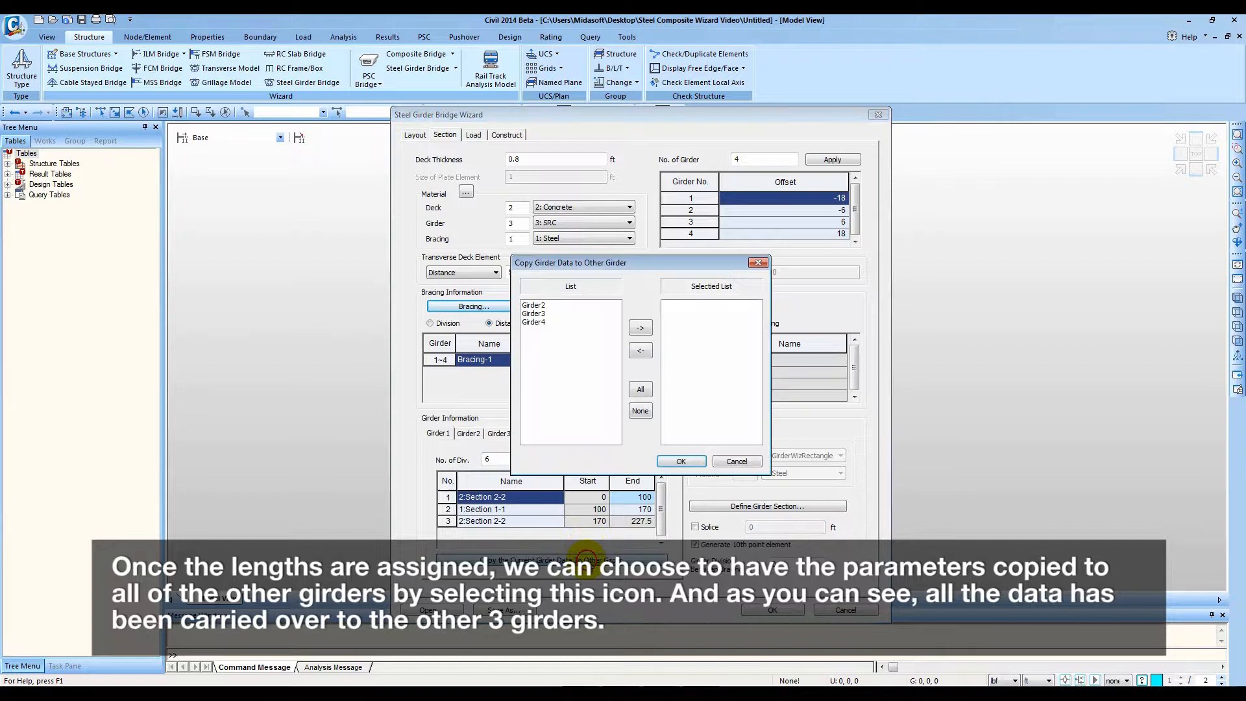
pyautogui.click(640, 389)
pyautogui.click(675, 462)
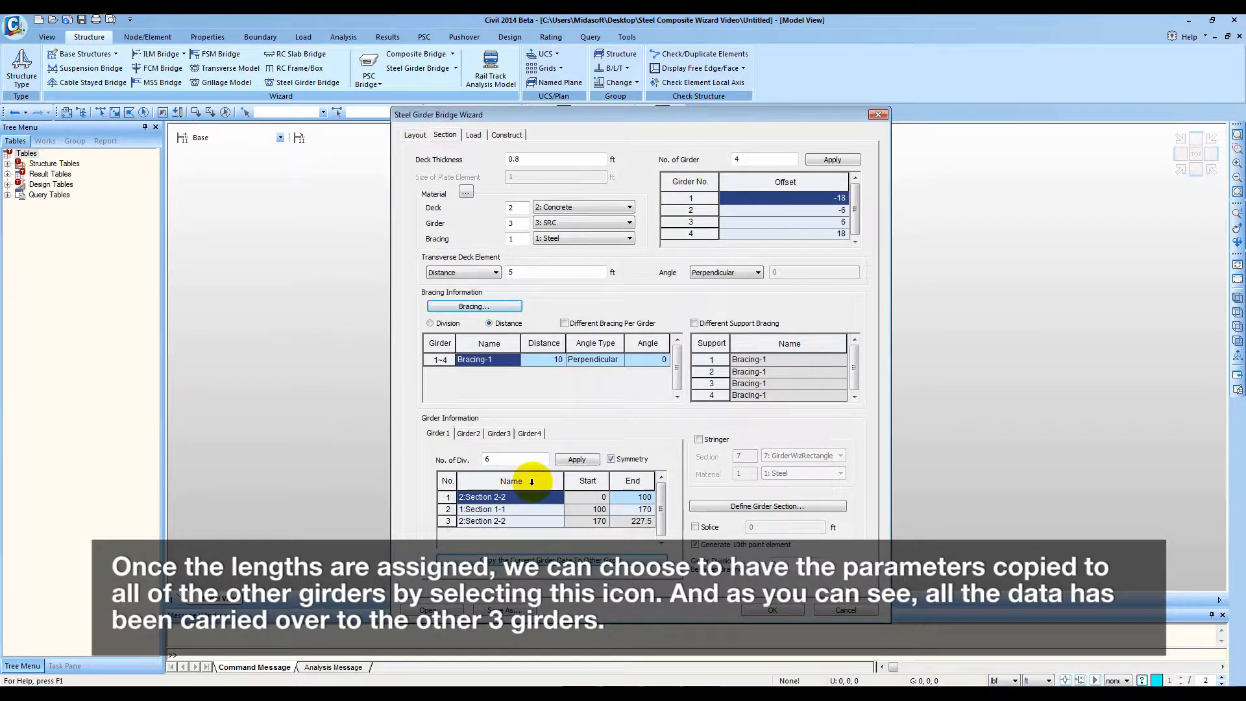
pyautogui.click(468, 436)
pyautogui.click(502, 438)
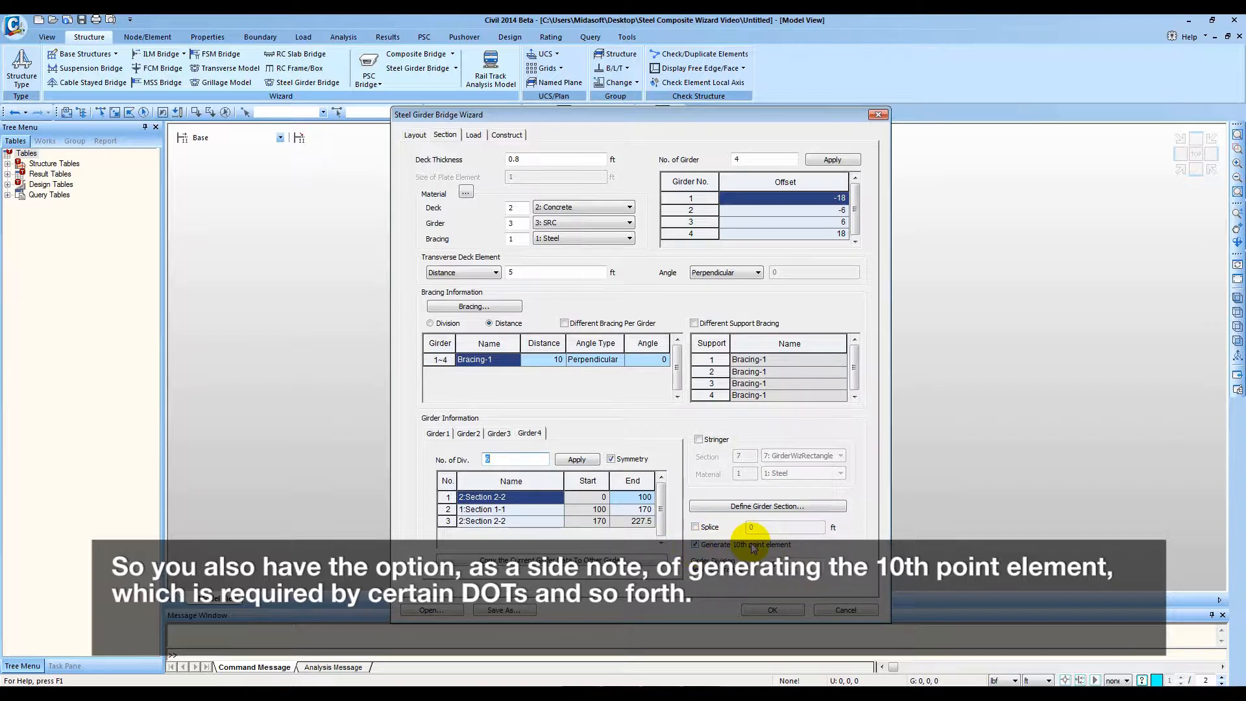
# - Review the wizard's load and construction stage settings and generate the bridge model
pyautogui.click(473, 136)
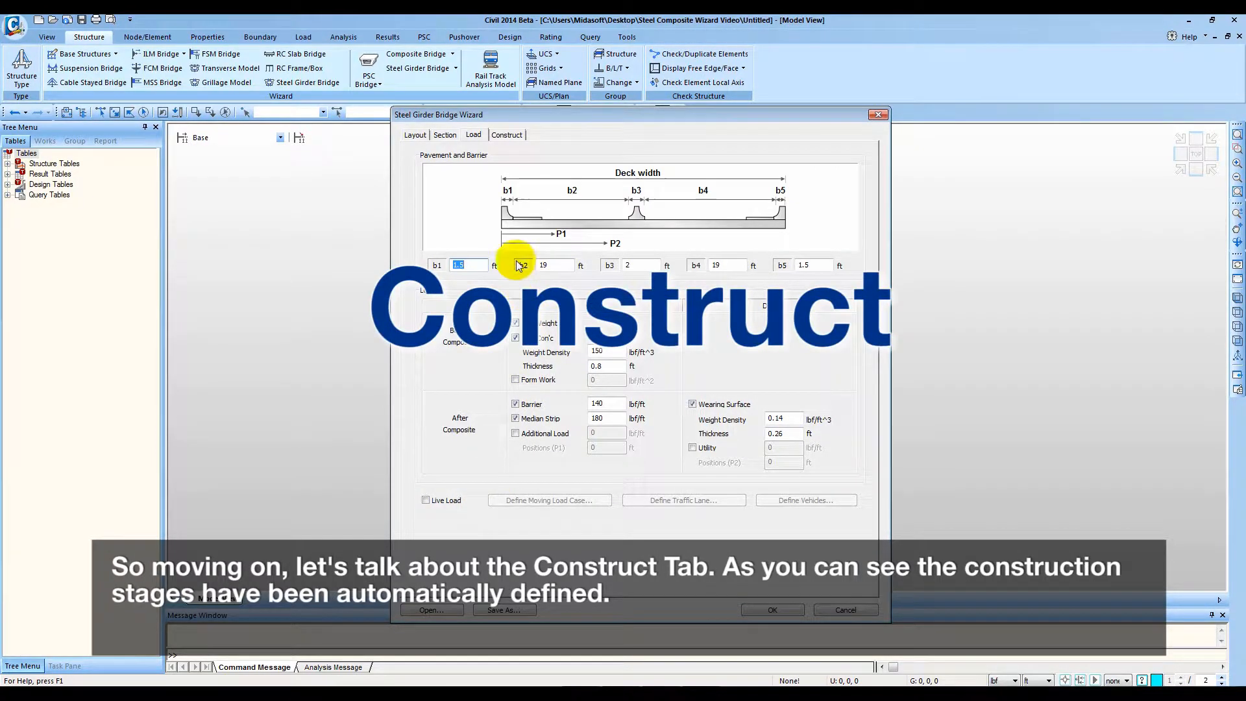
pyautogui.click(508, 135)
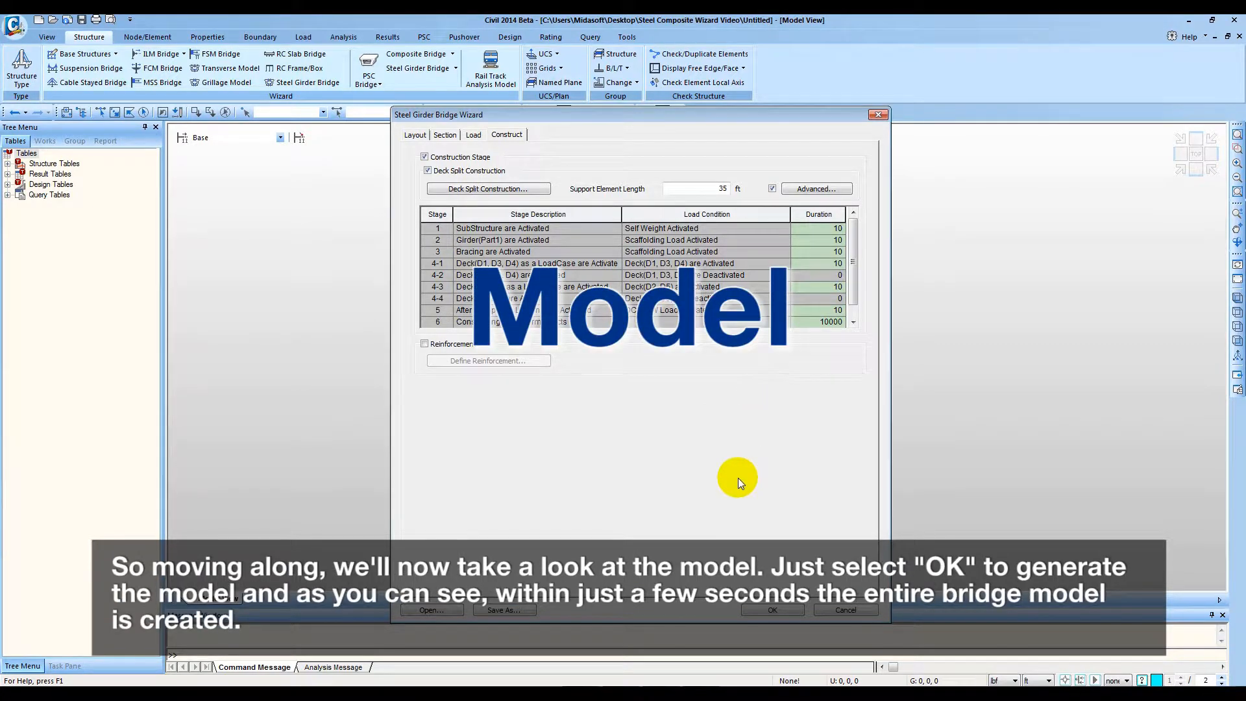
pyautogui.click(770, 610)
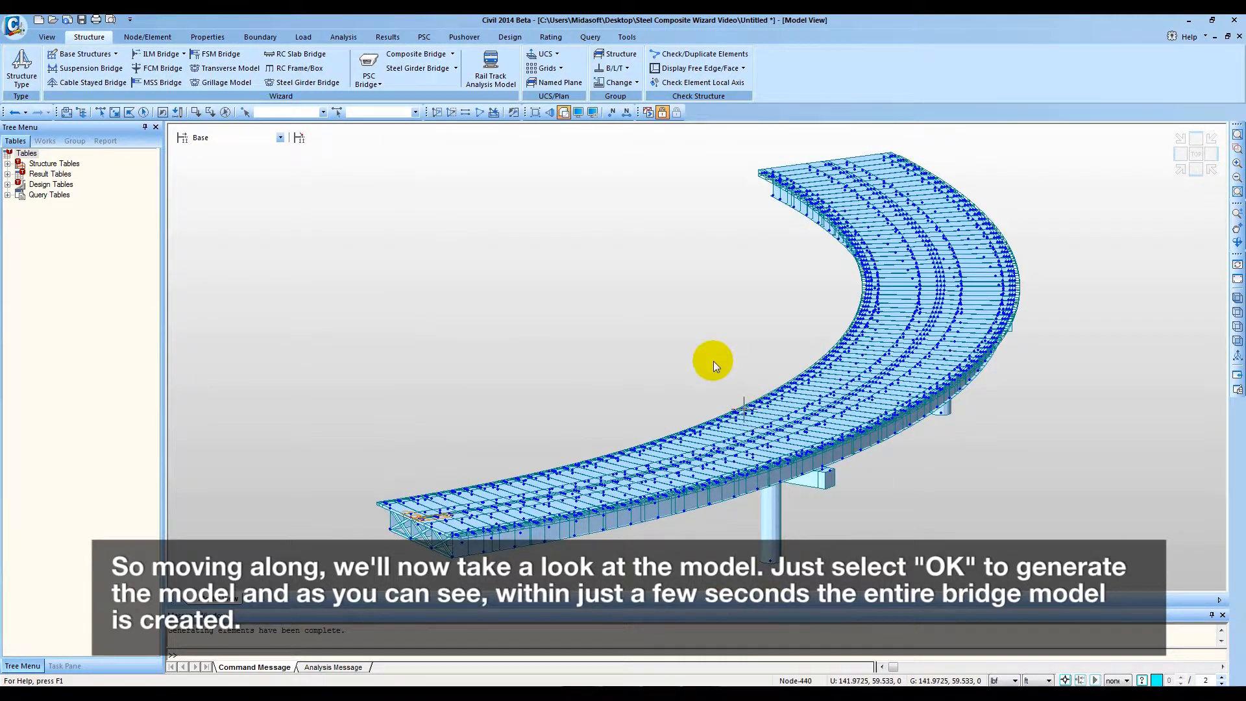
# - Turn off the display of nodes in the generated bridge model
pyautogui.keyDown('ctrl'); pyautogui.moveTo(712, 360); pyautogui.dragTo(659, 376, button='middle'); pyautogui.keyUp('ctrl')
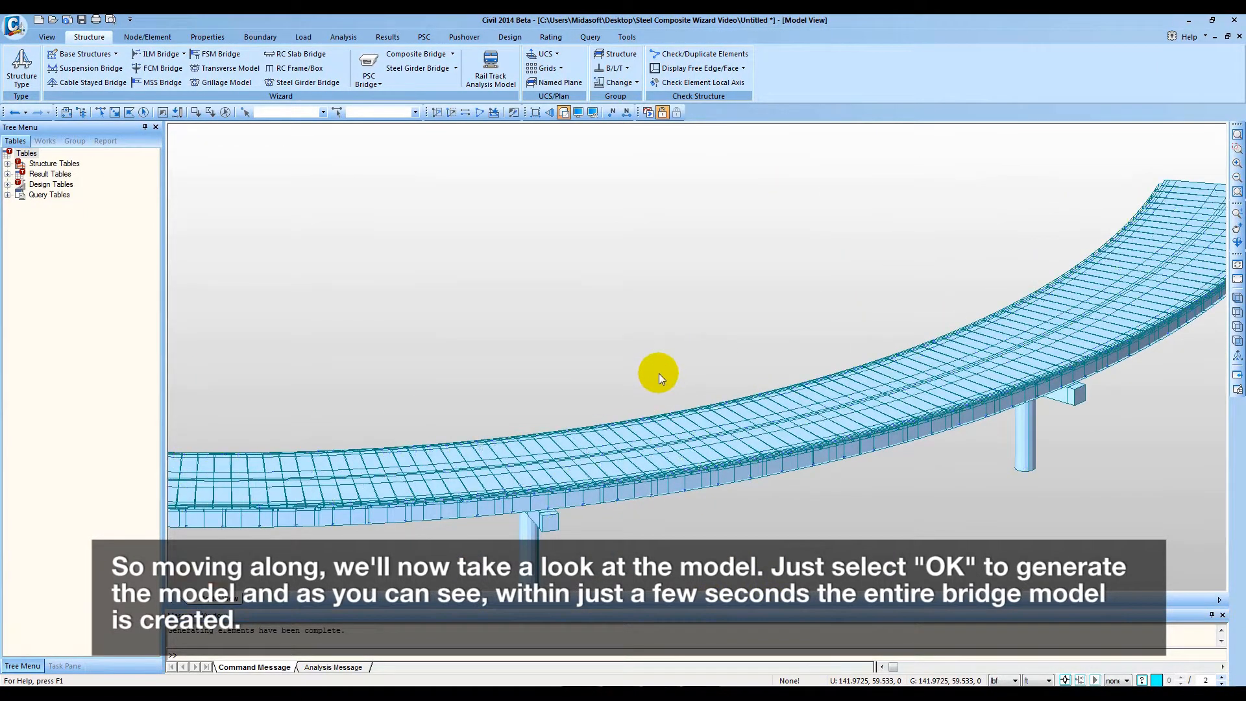
pyautogui.scroll(-2, 659, 377)
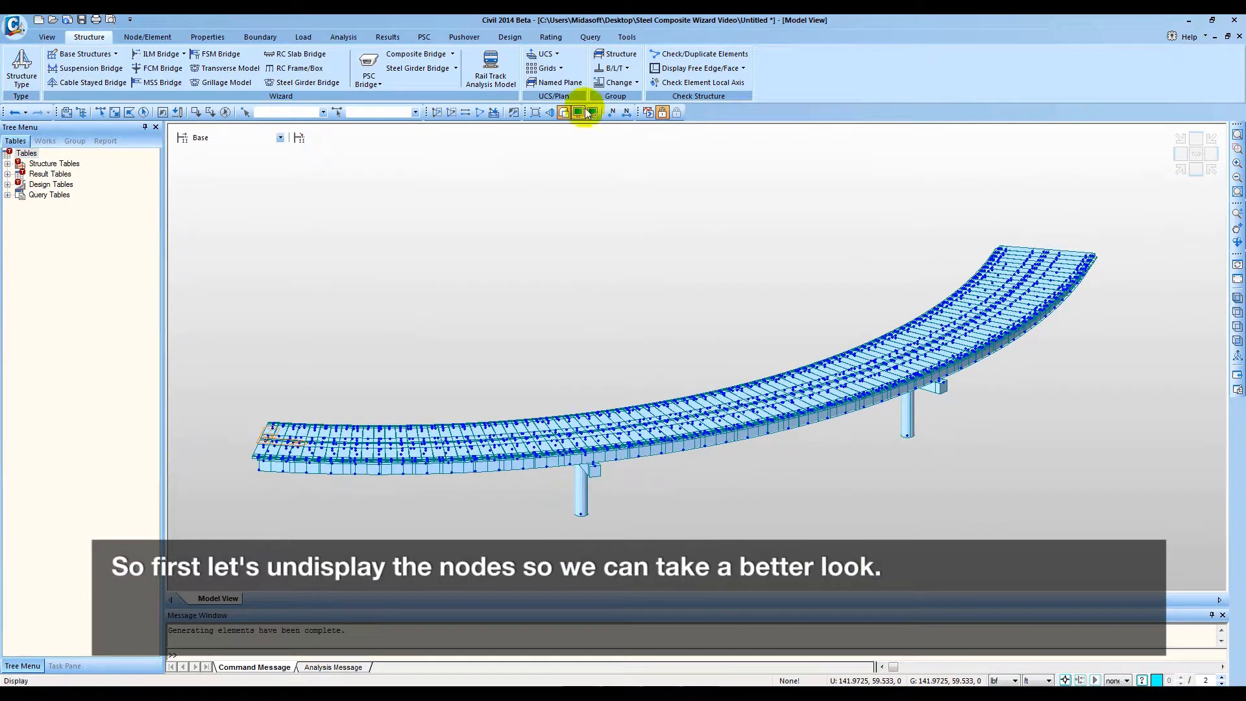
pyautogui.click(579, 113)
pyautogui.click(529, 276)
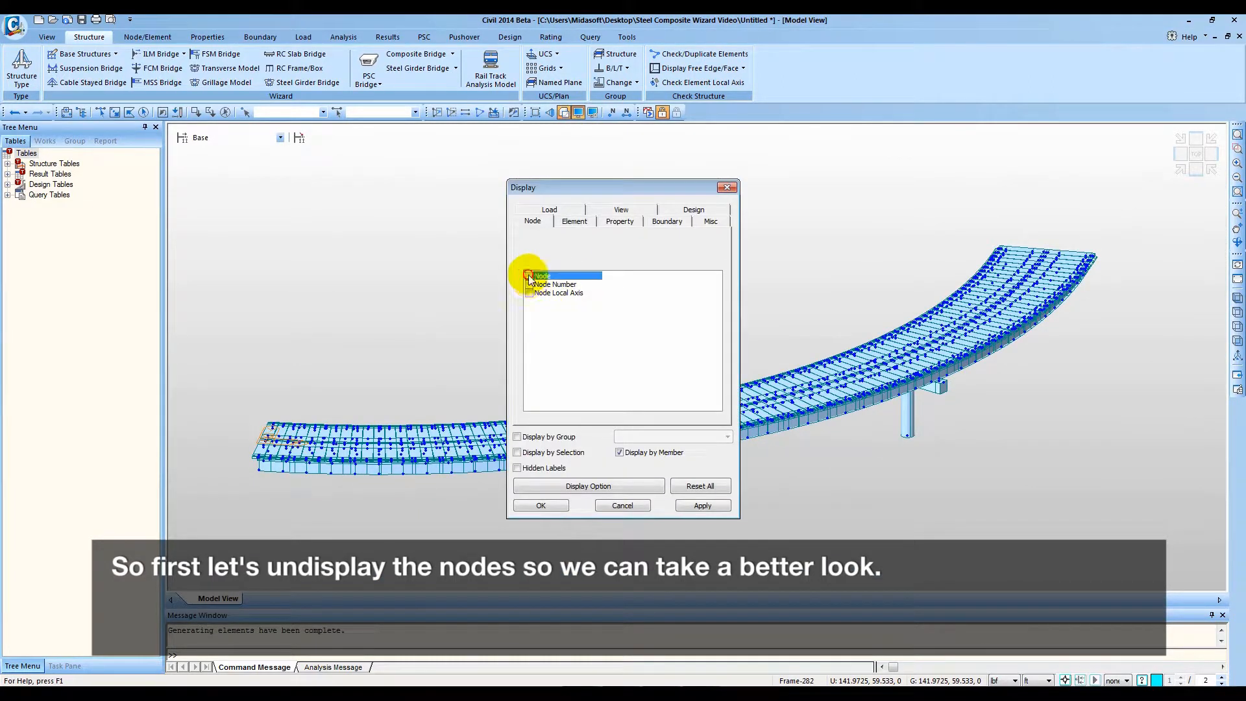
pyautogui.click(540, 505)
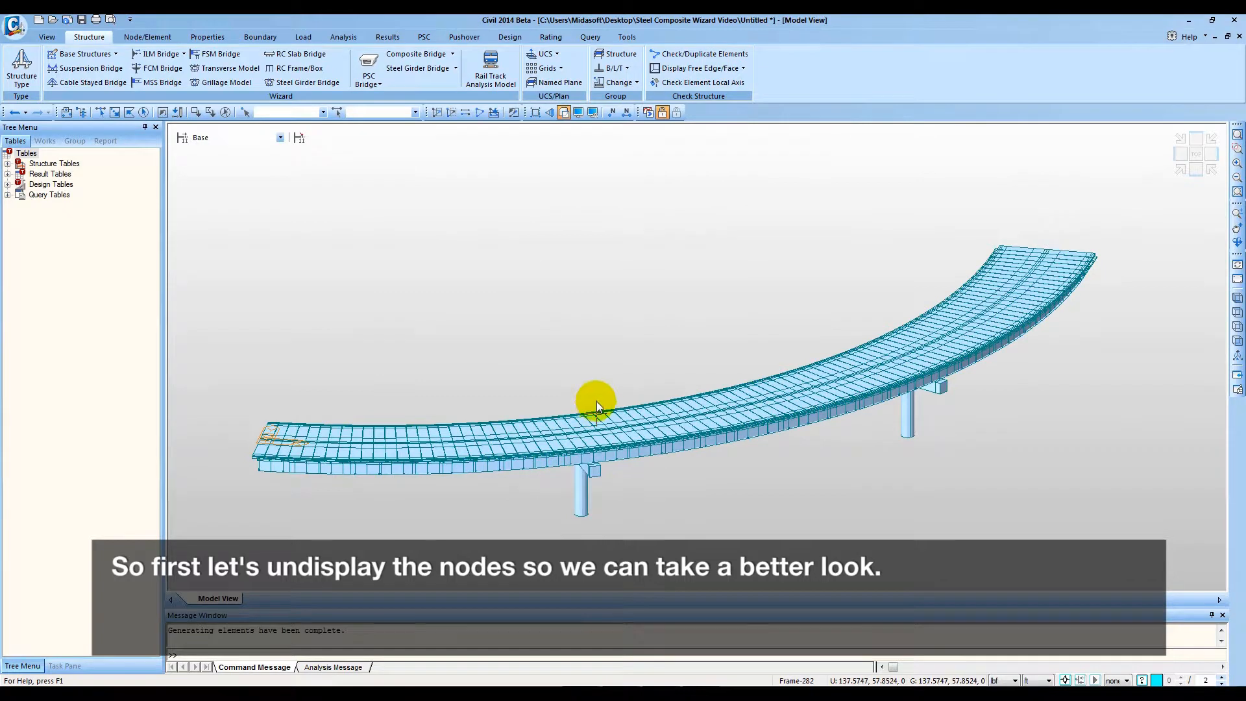
# - Examine the bracing and piers on the underside of the generated bridge model
pyautogui.keyDown('ctrl'); pyautogui.moveTo(686, 349); pyautogui.dragTo(567, 282, button='middle'); pyautogui.keyUp('ctrl')
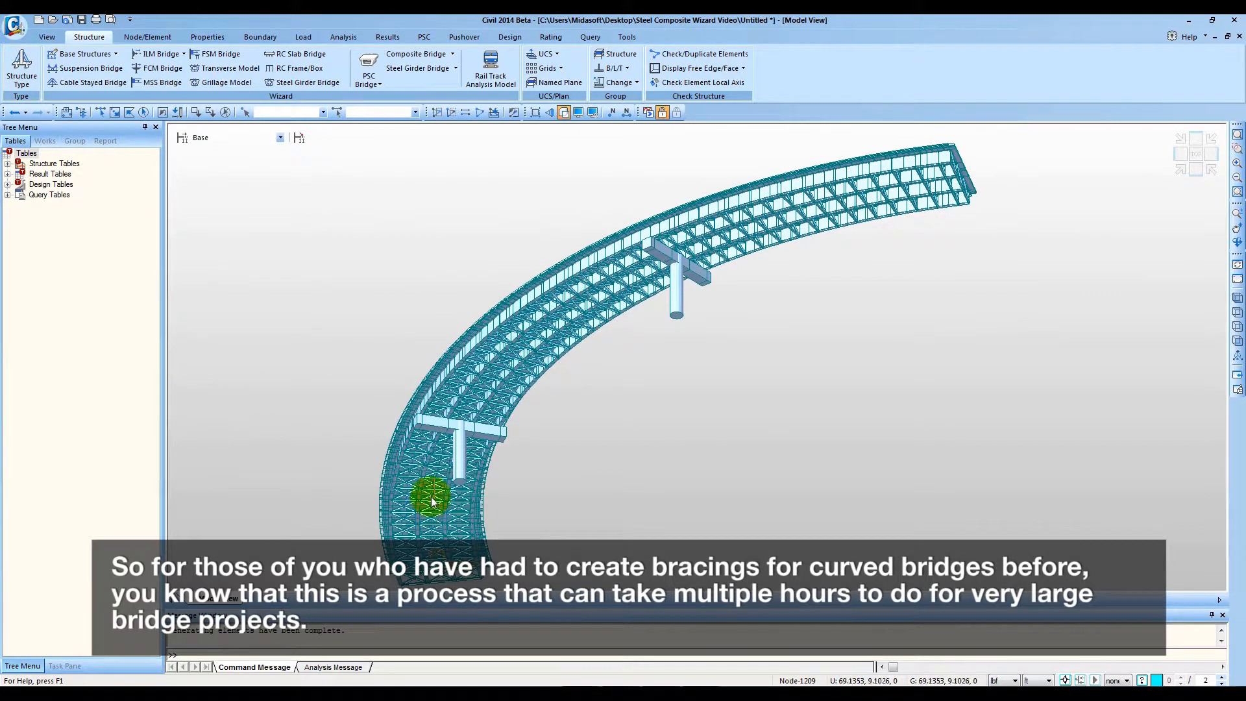
pyautogui.keyDown('ctrl'); pyautogui.moveTo(508, 445); pyautogui.dragTo(467, 411, button='middle'); pyautogui.keyUp('ctrl')
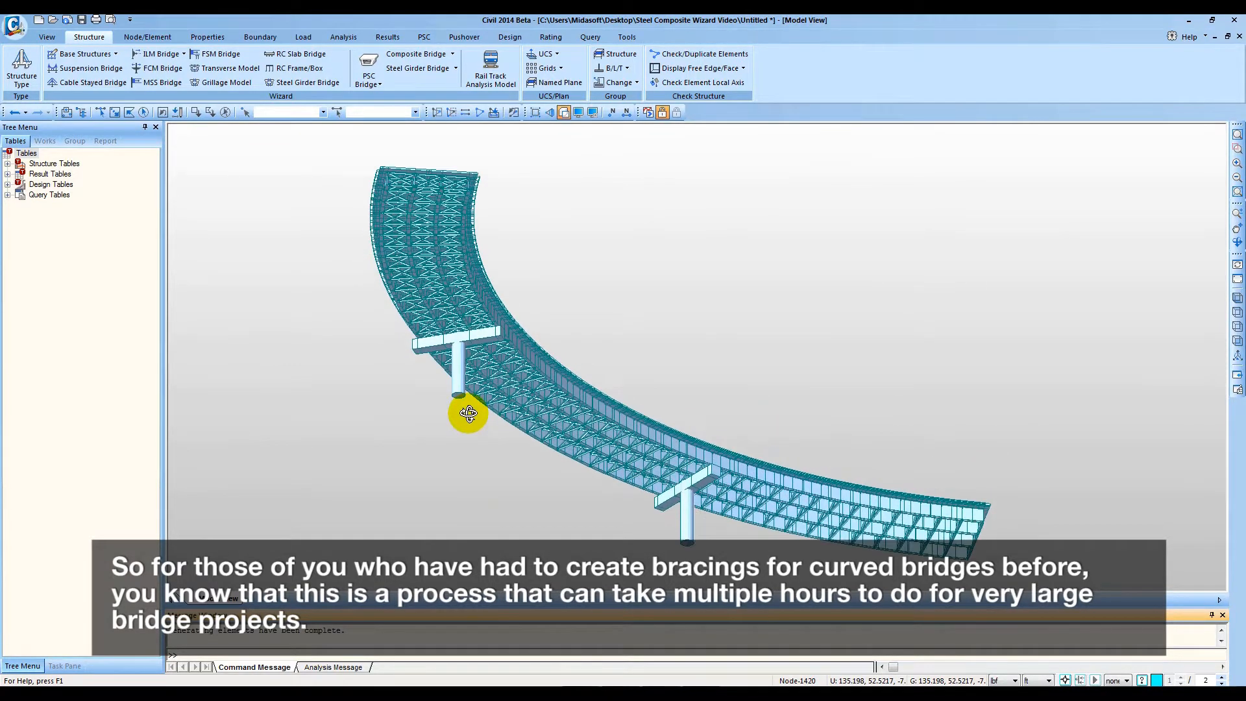
pyautogui.keyDown('ctrl'); pyautogui.moveTo(657, 445); pyautogui.dragTo(650, 507, button='middle'); pyautogui.keyUp('ctrl')
pyautogui.keyDown('ctrl'); pyautogui.moveTo(486, 476); pyautogui.dragTo(612, 455, button='middle'); pyautogui.keyUp('ctrl')
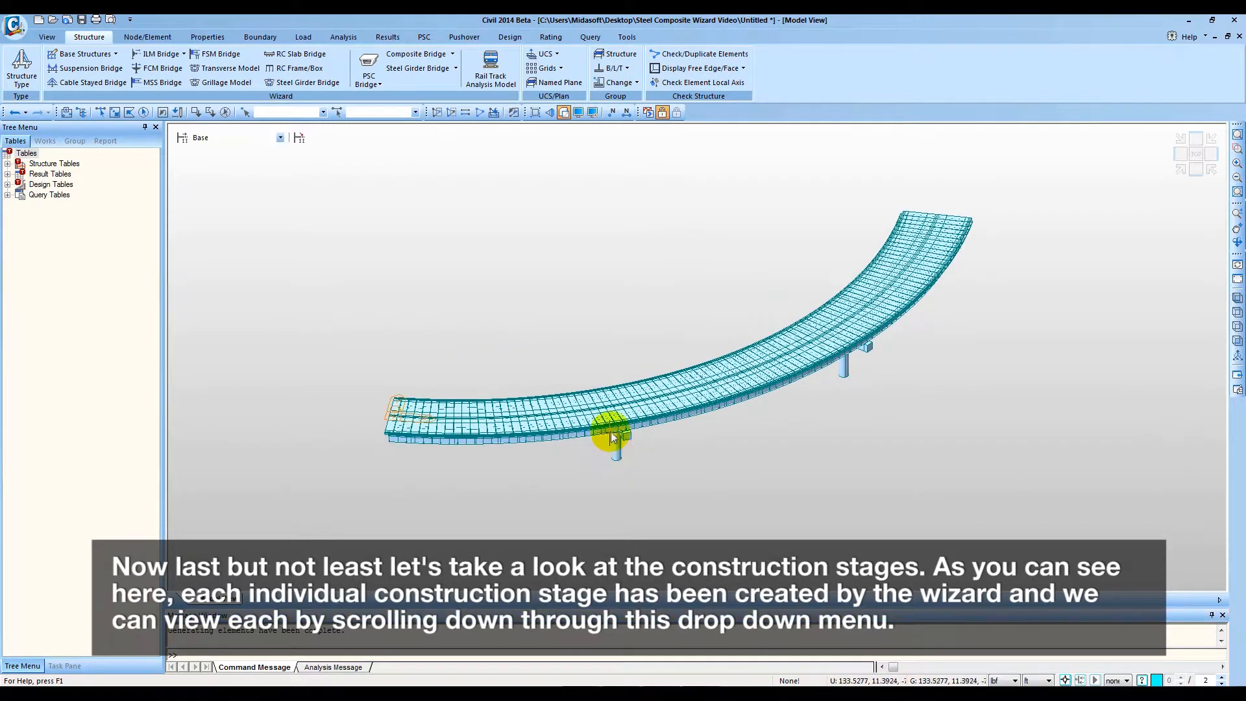
# - View the bridge model at construction stages Stage1, Stage2, Stage3, Stage4 and Stage6 in turn
pyautogui.scroll(4, 626, 413)
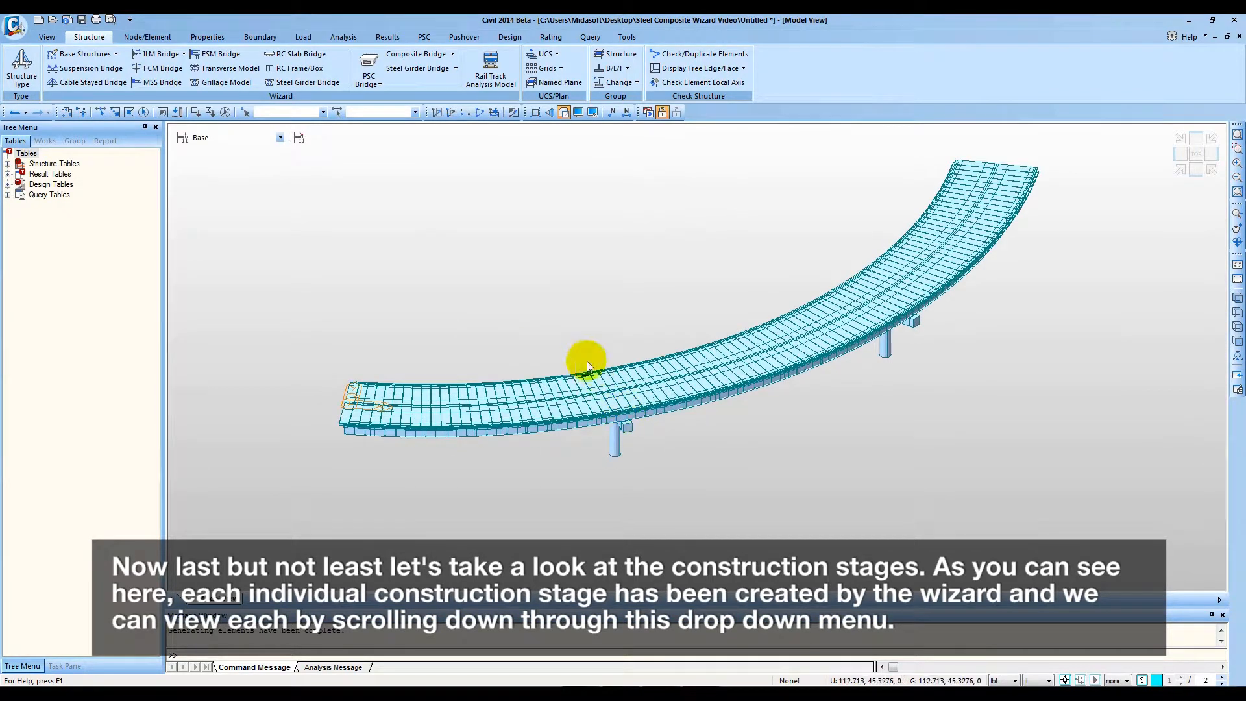
pyautogui.click(279, 137)
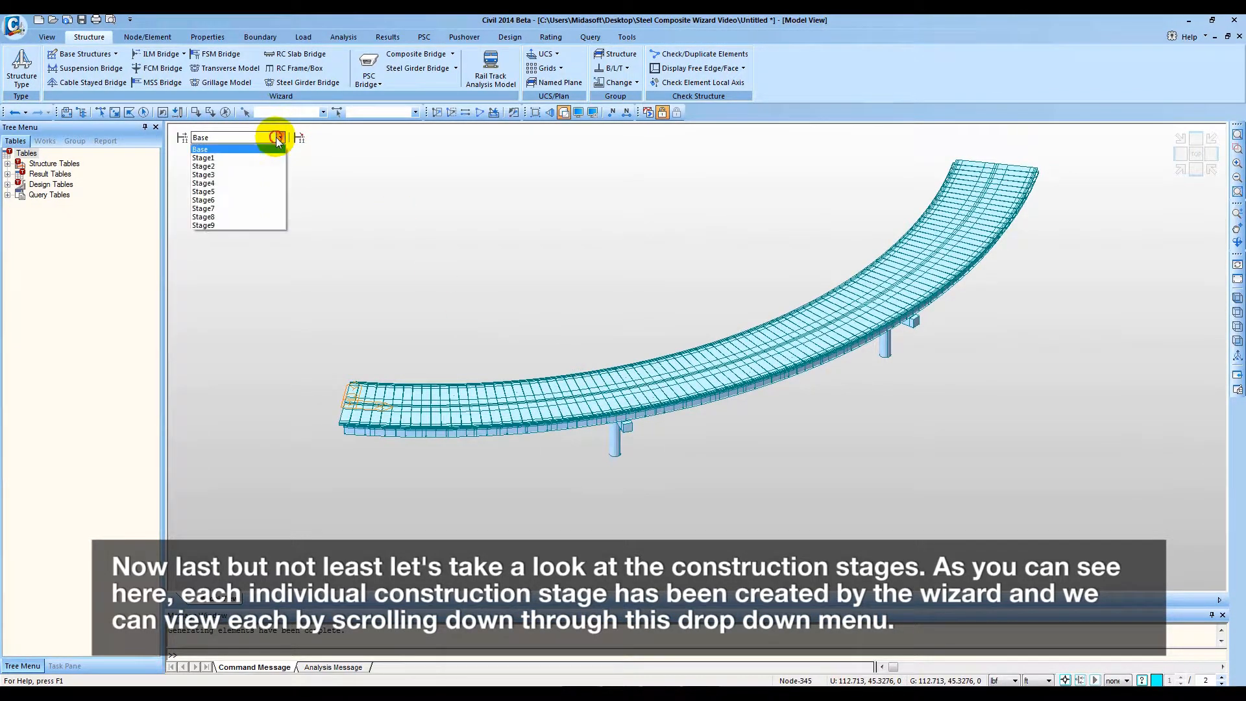
pyautogui.click(274, 156)
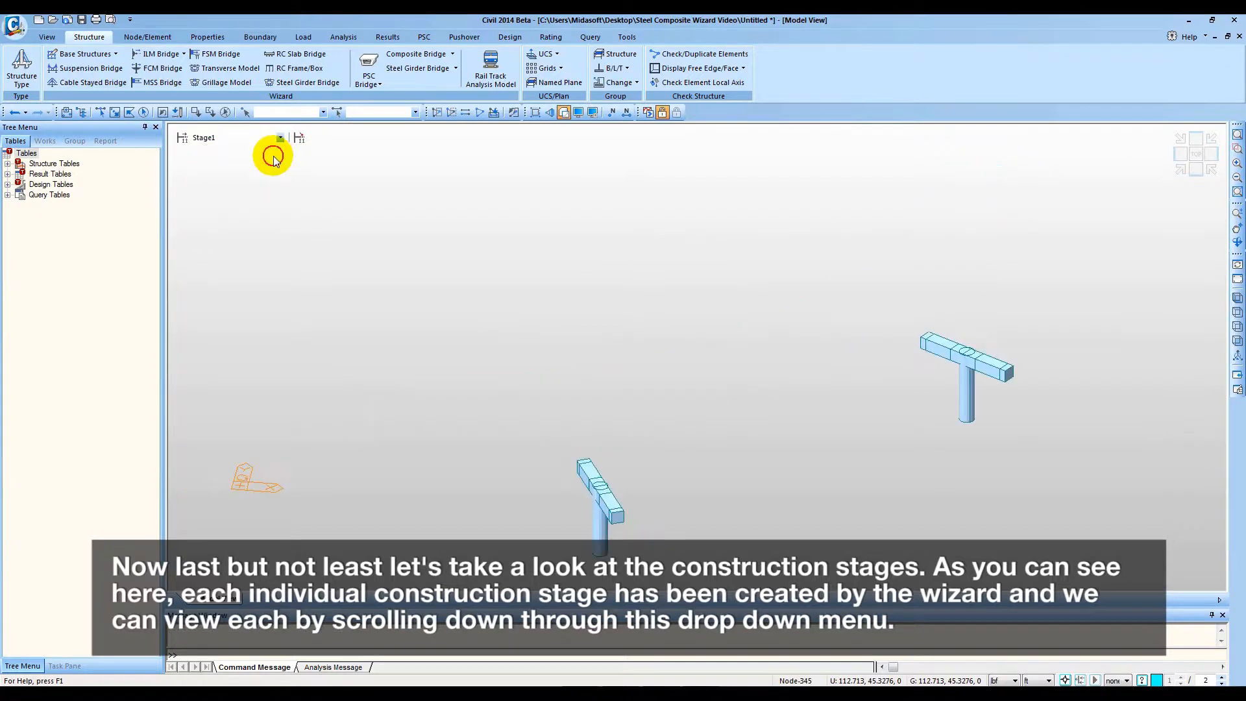
pyautogui.click(279, 139)
pyautogui.click(272, 166)
pyautogui.click(279, 138)
pyautogui.click(269, 174)
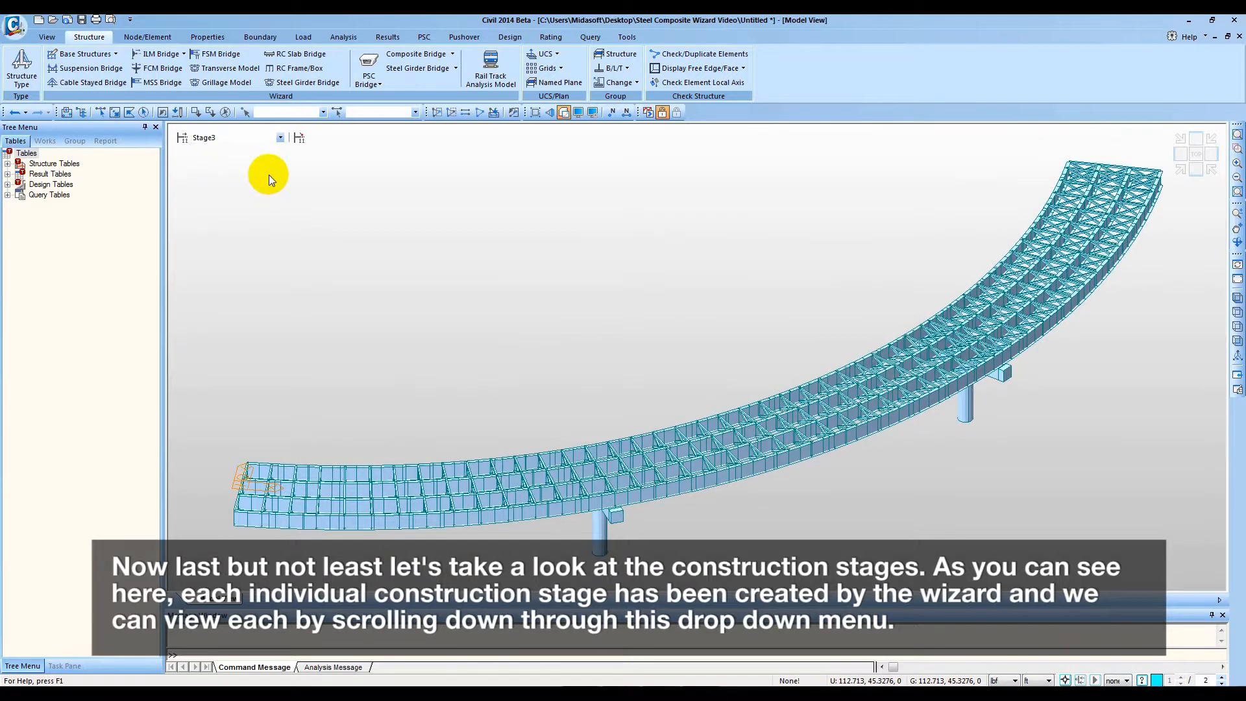
pyautogui.click(279, 139)
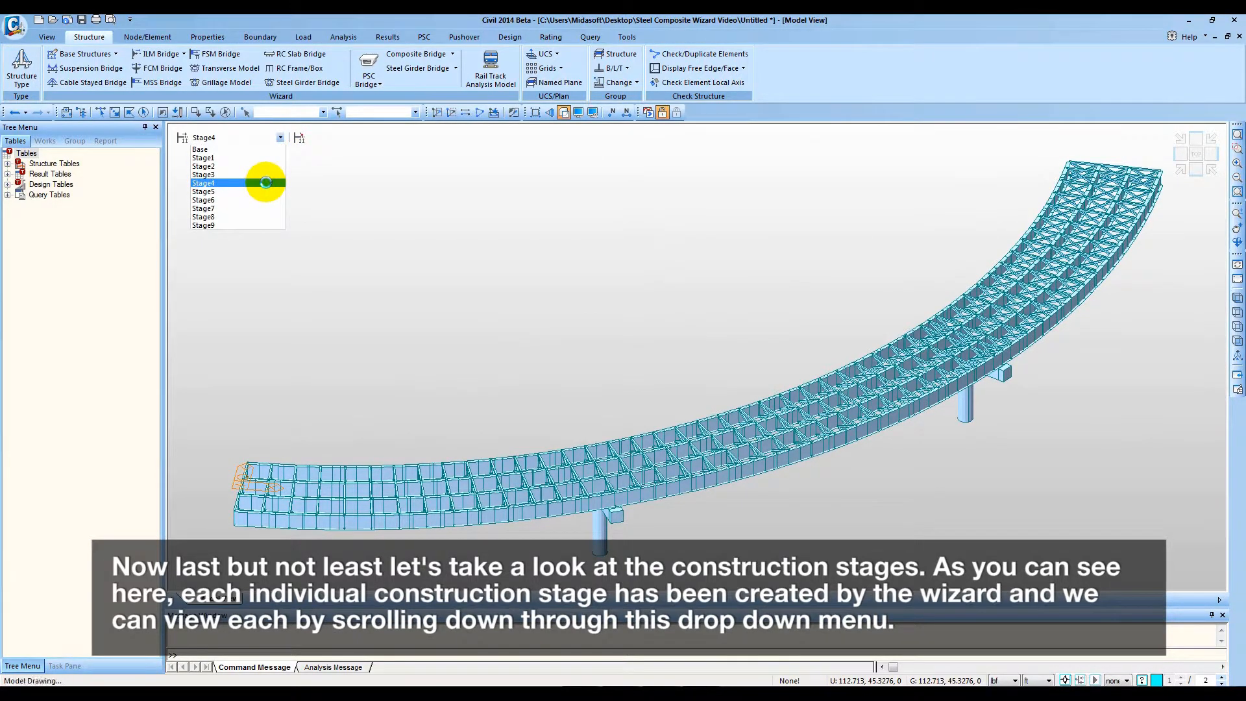
pyautogui.click(269, 172)
pyautogui.click(279, 138)
pyautogui.click(264, 196)
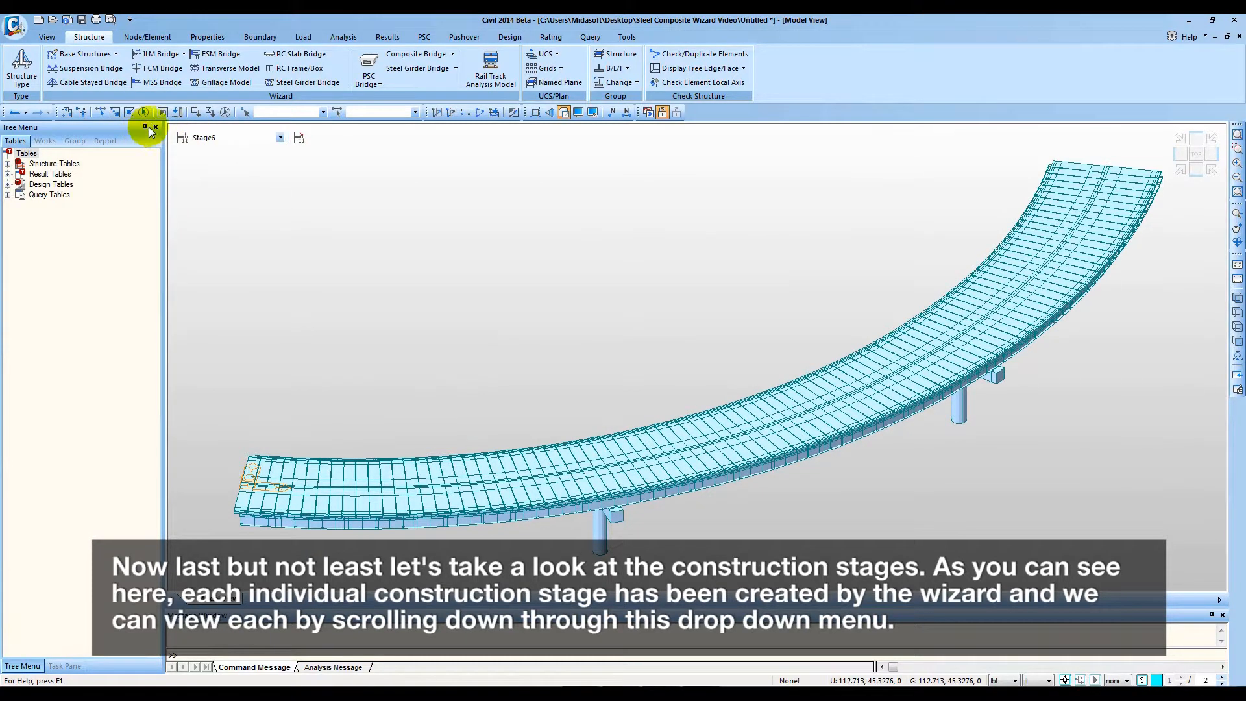
# - Undo the stage changes and the generated girder bridge, and turn off the Construction Stage option in the Steel Girder Bridge Wizard
pyautogui.click(25, 114)
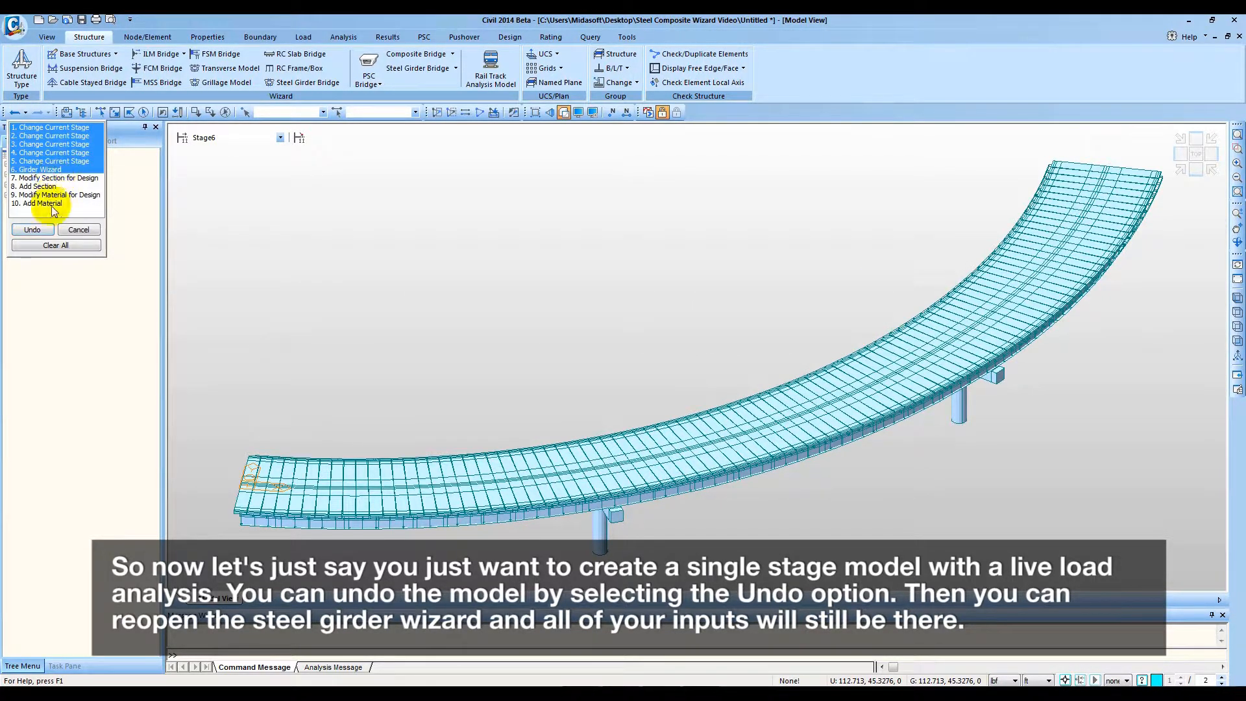
pyautogui.click(43, 232)
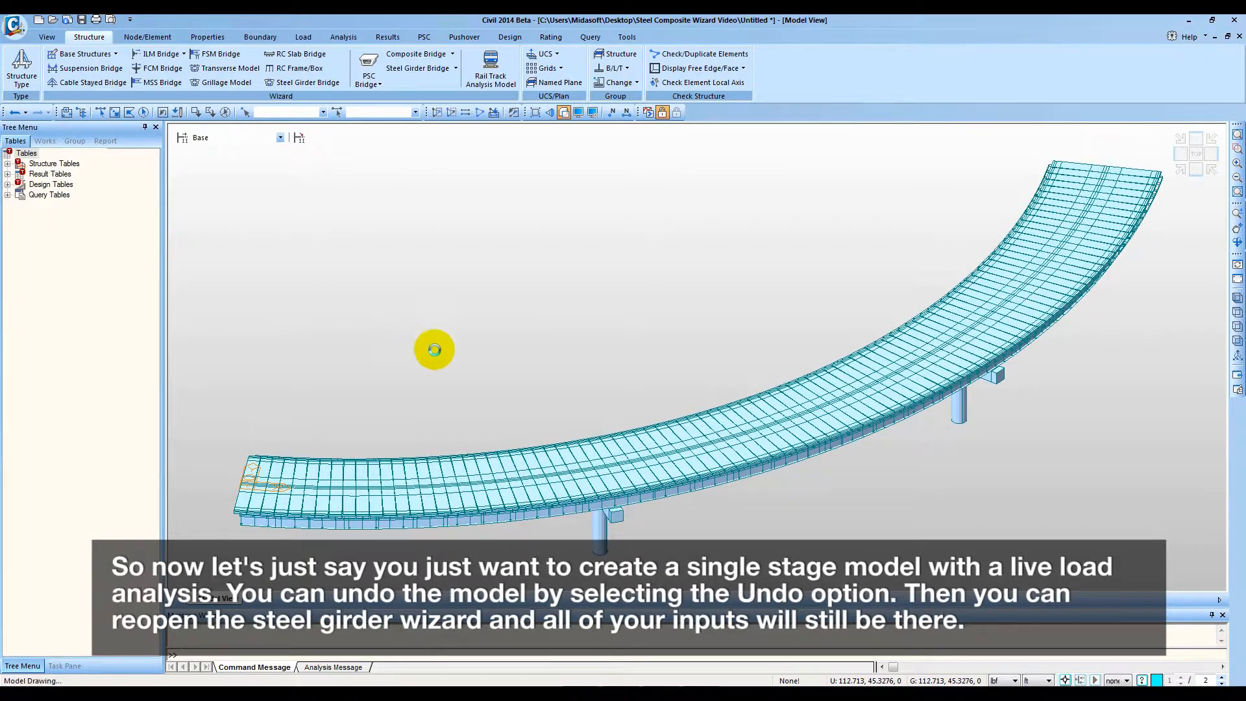
pyautogui.click(313, 85)
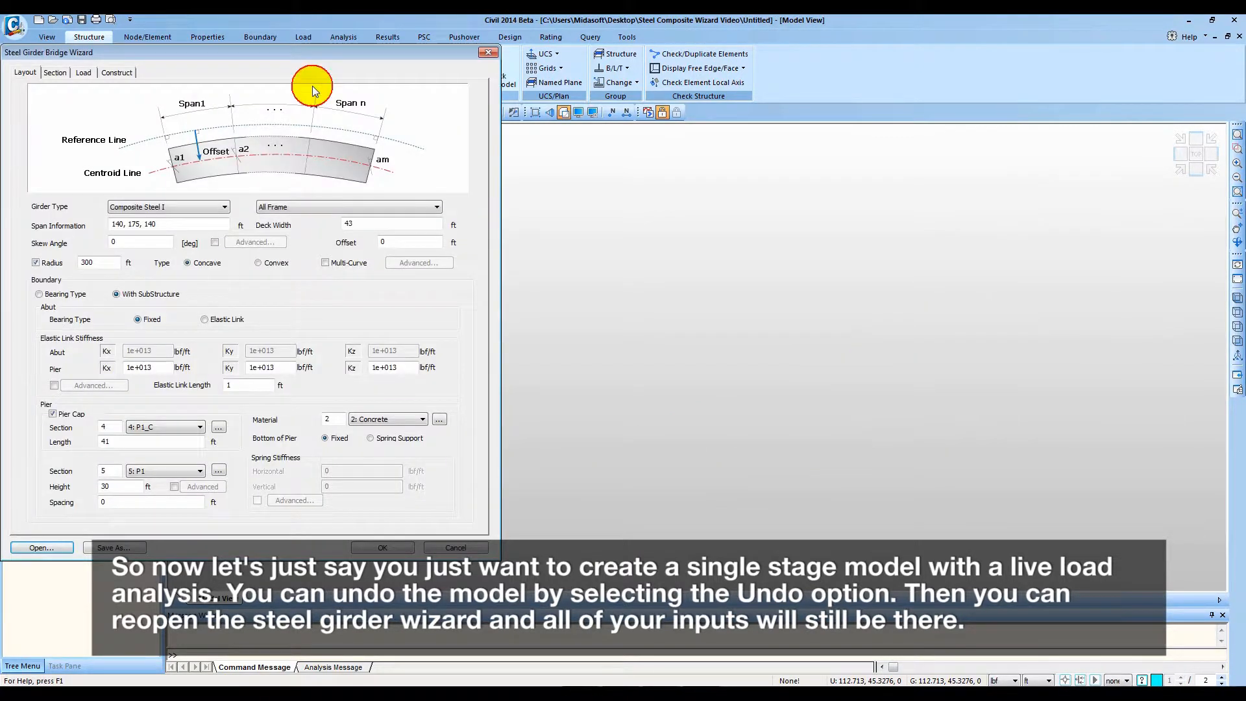
pyautogui.moveTo(314, 55); pyautogui.dragTo(604, 98)
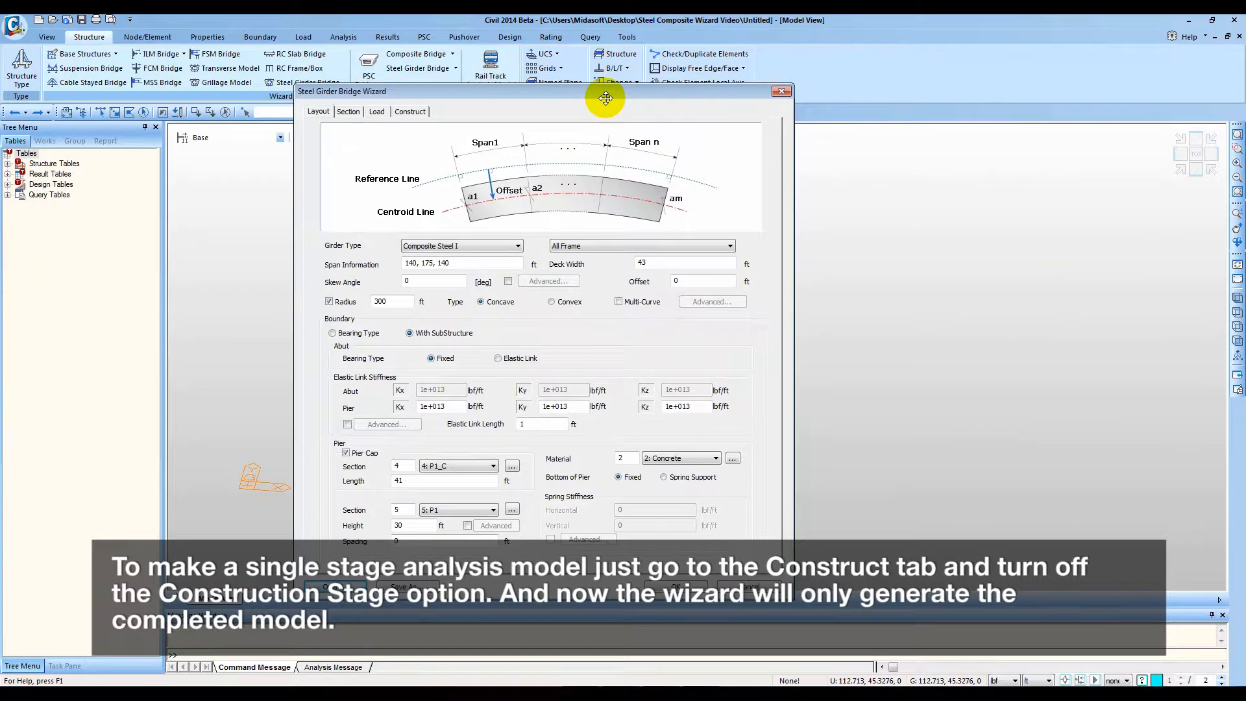
pyautogui.click(413, 111)
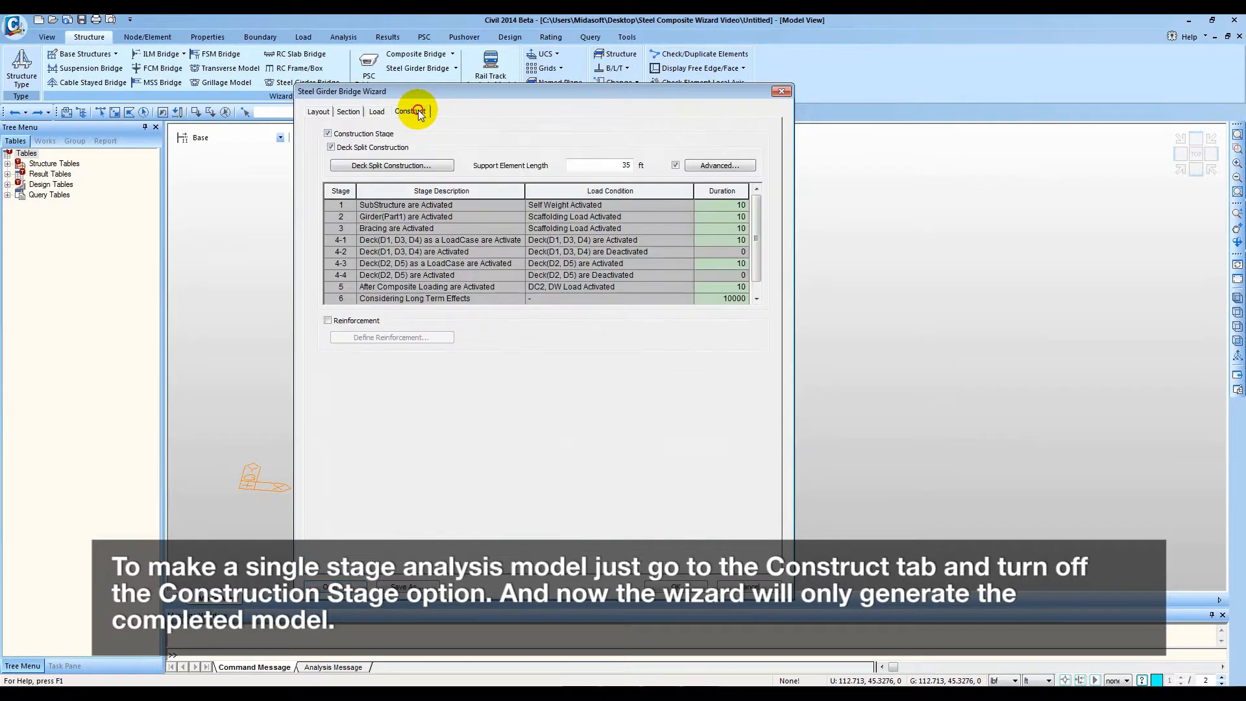
pyautogui.click(328, 134)
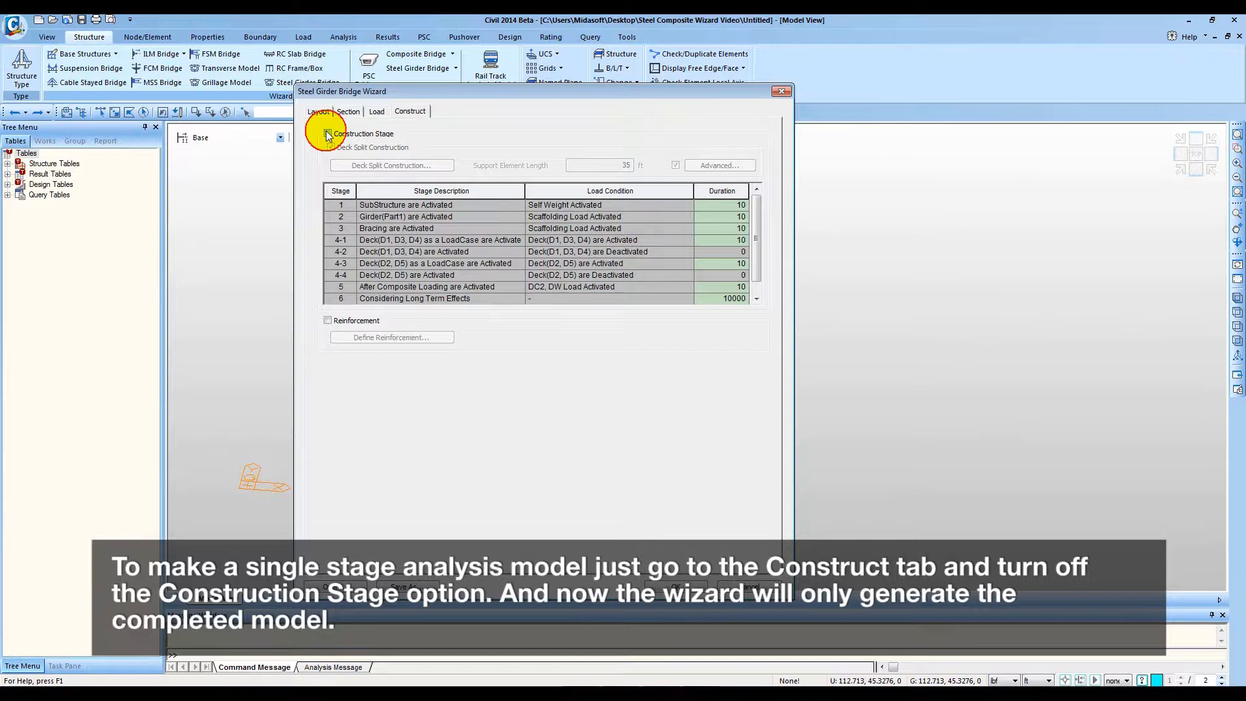
# - Enable the wizard's Live Load option and set the moving load code to AASHTO LRFD
pyautogui.click(381, 116)
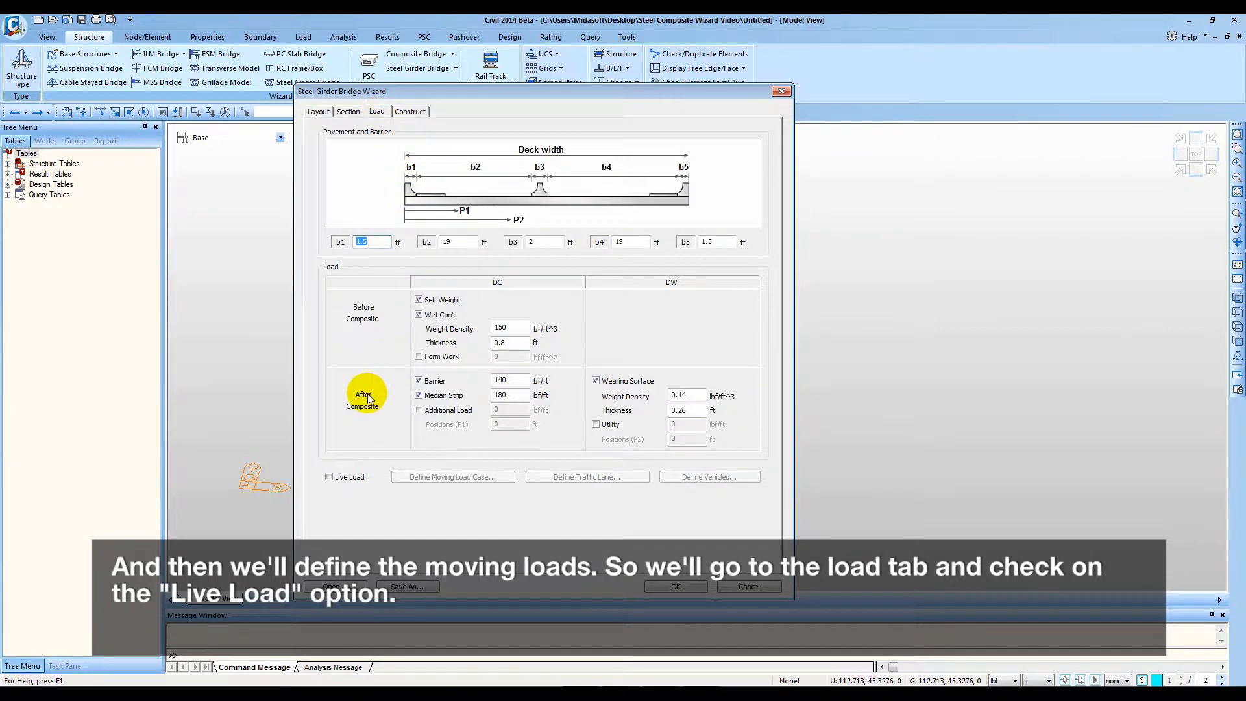
pyautogui.click(336, 474)
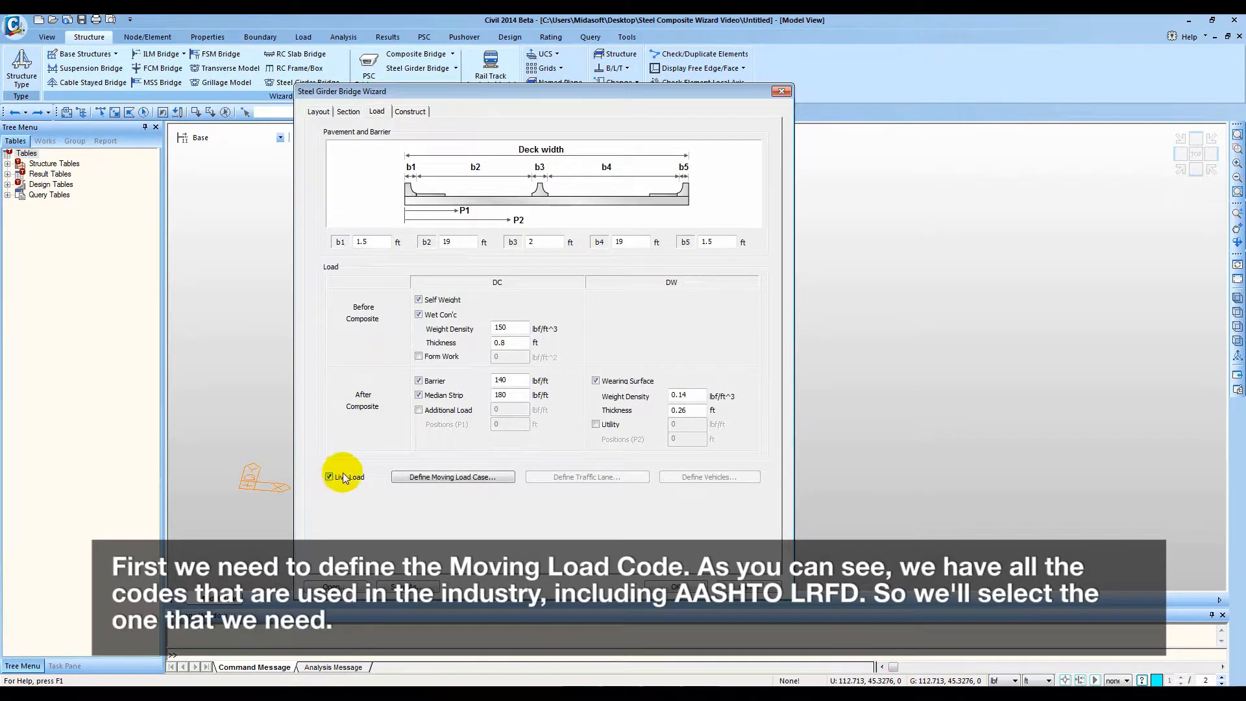
pyautogui.click(419, 478)
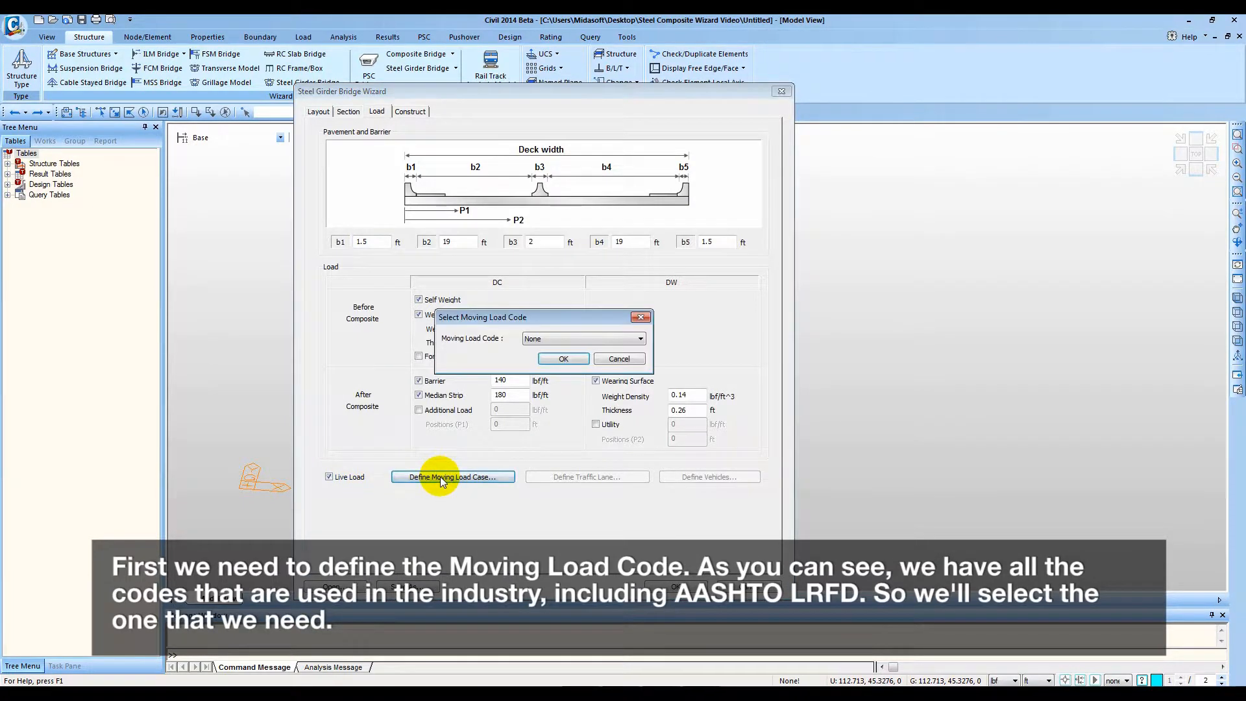
pyautogui.click(629, 339)
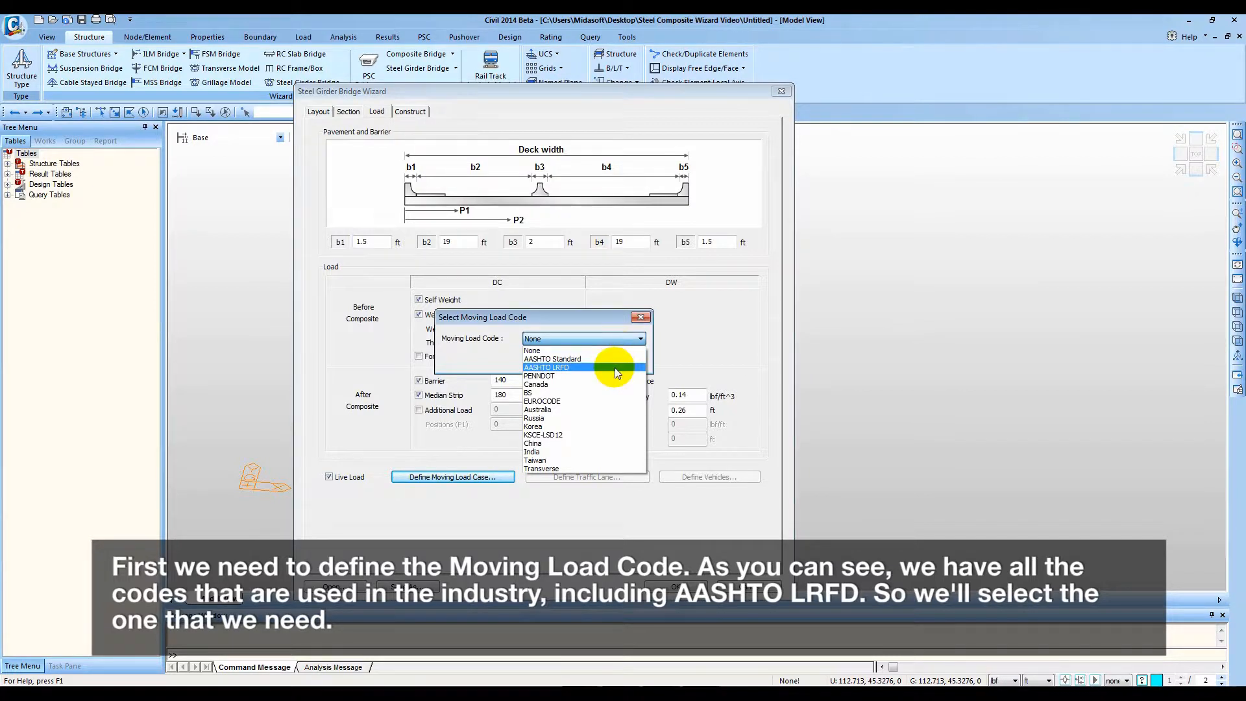
pyautogui.click(614, 368)
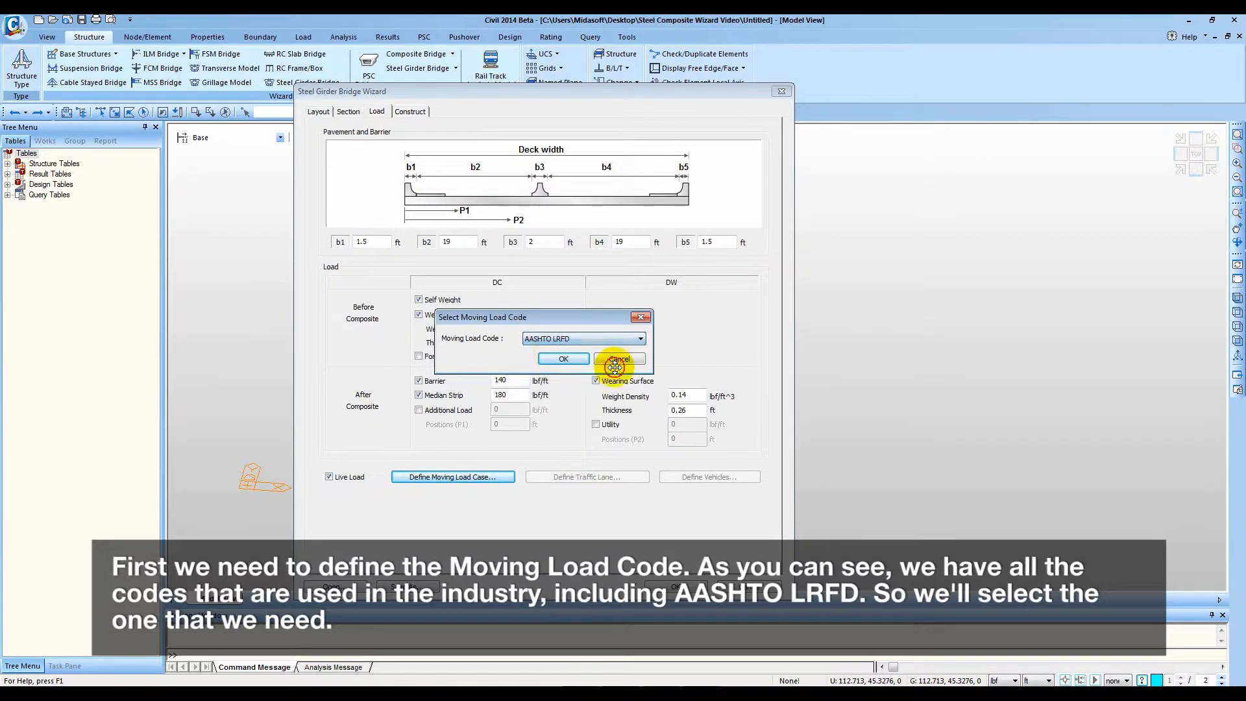
pyautogui.click(557, 360)
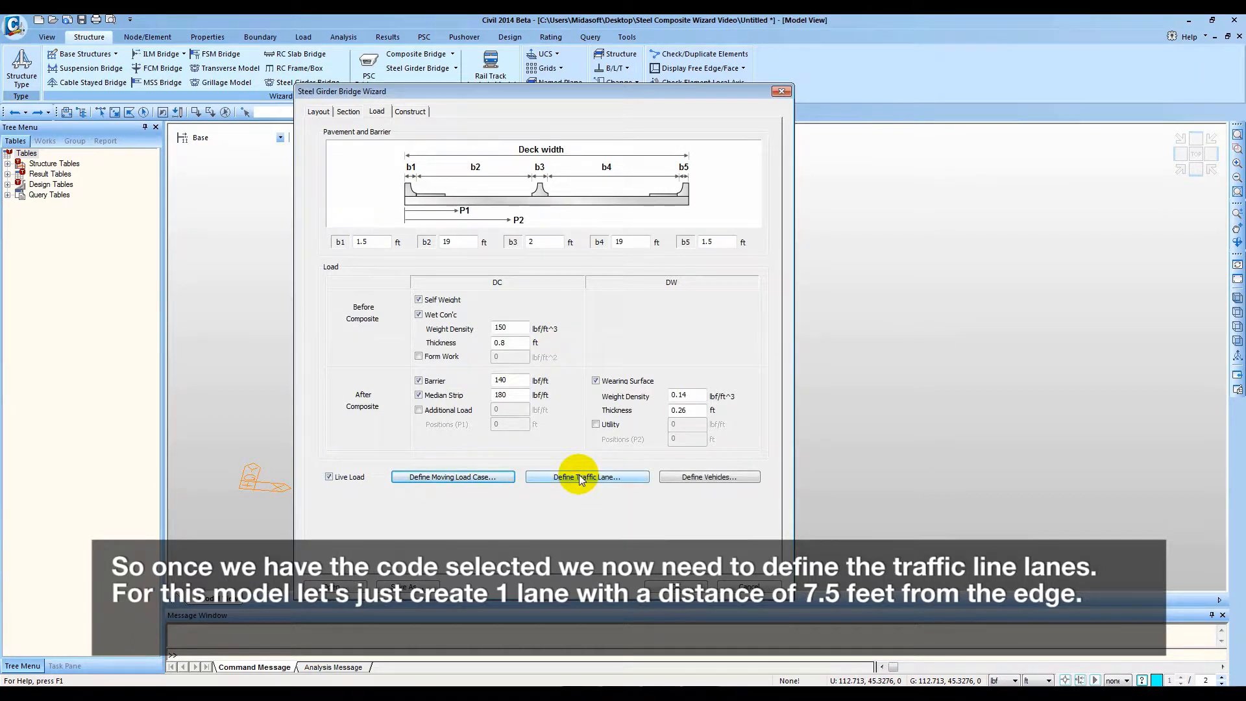
# - Define 1 traffic line lane at a distance D1 of 7.5 ft
pyautogui.click(580, 477)
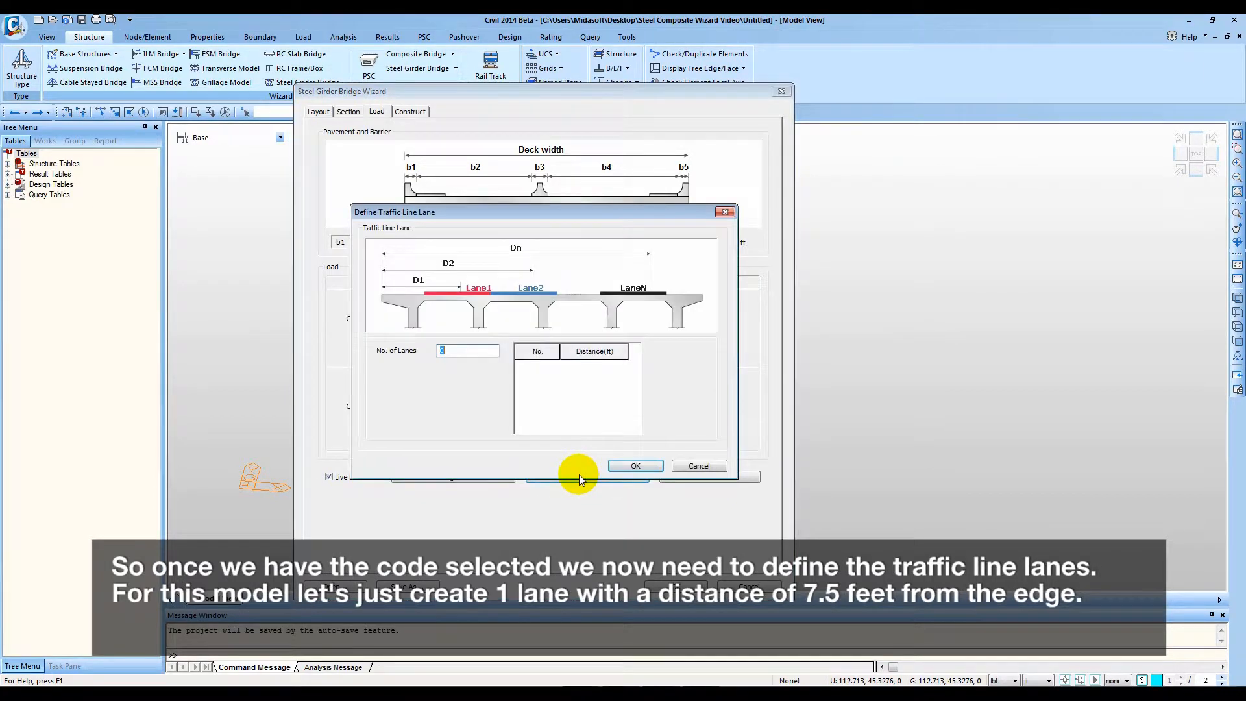
pyautogui.write('1')
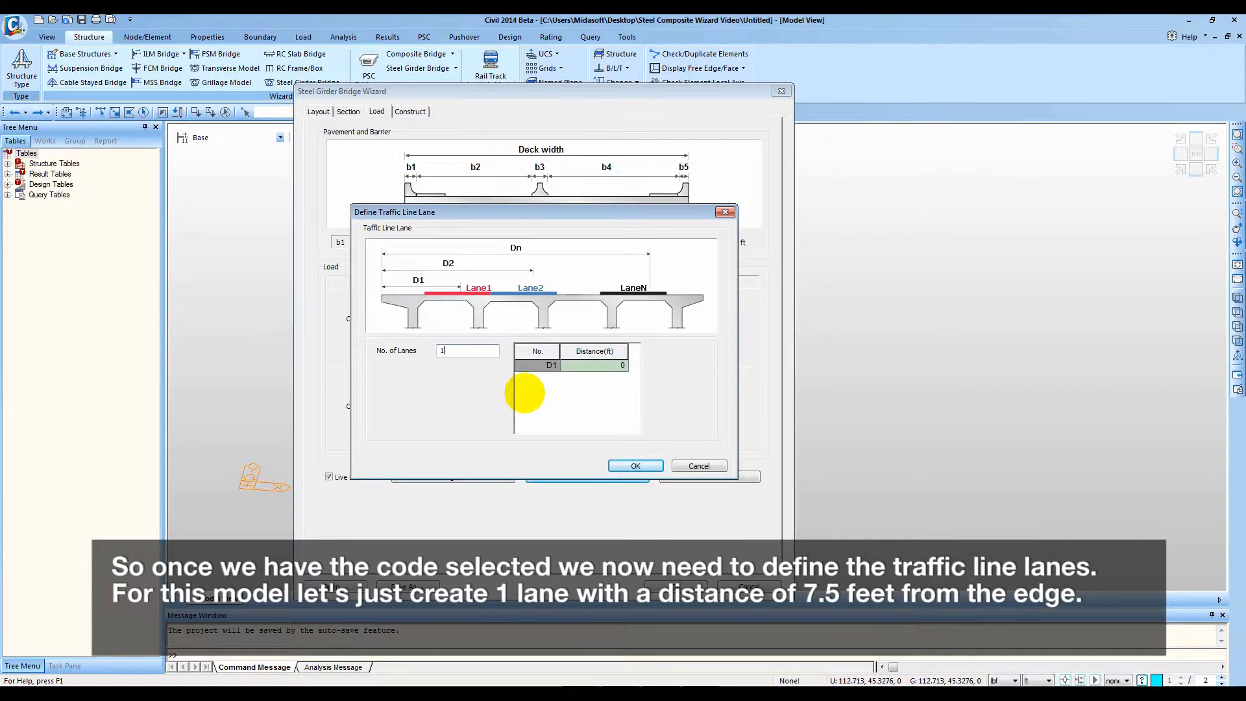
pyautogui.click(598, 367)
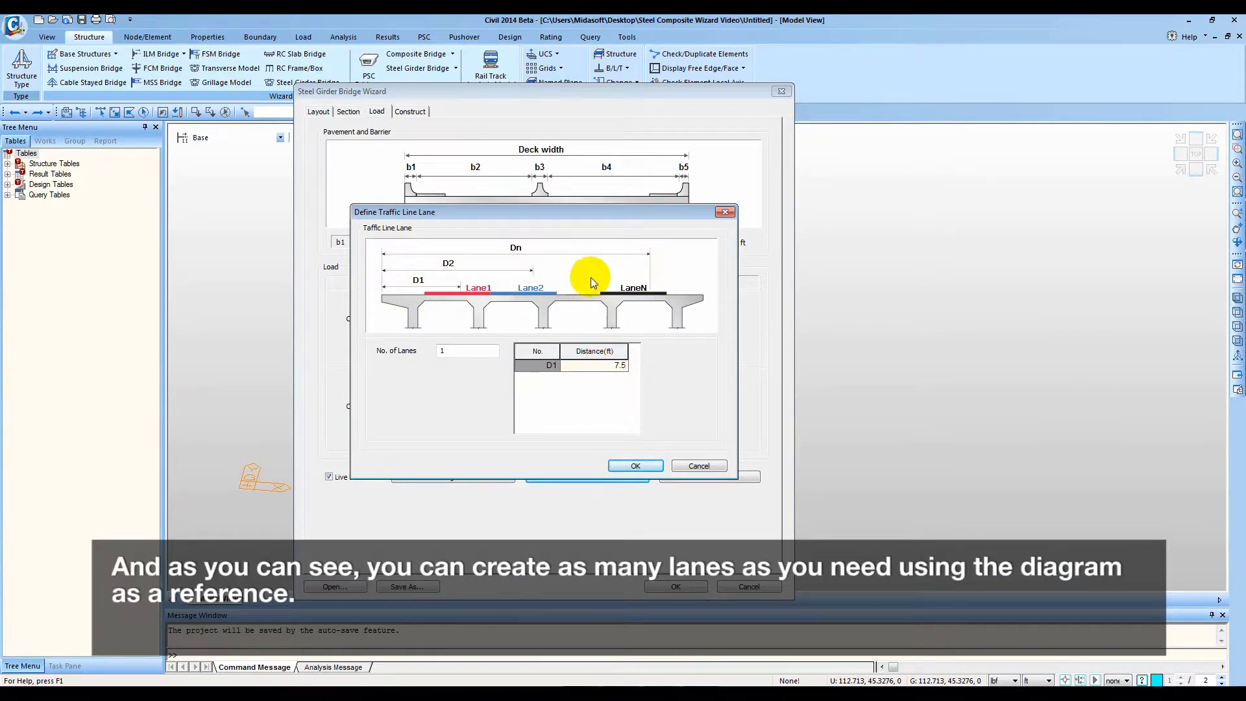
pyautogui.click(638, 465)
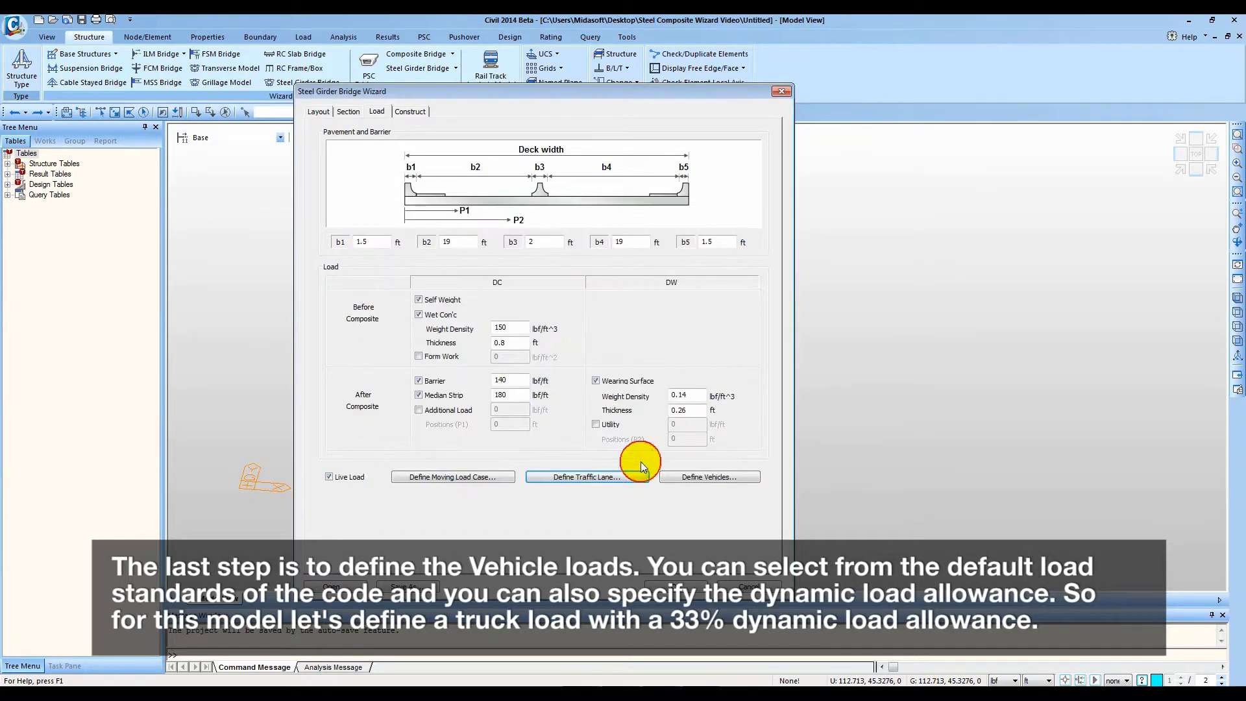
# - Add the standard AASHTO LRFD vehicle HL-93TRK with a 33% dynamic load allowance, and generate the bridge model
pyautogui.click(709, 477)
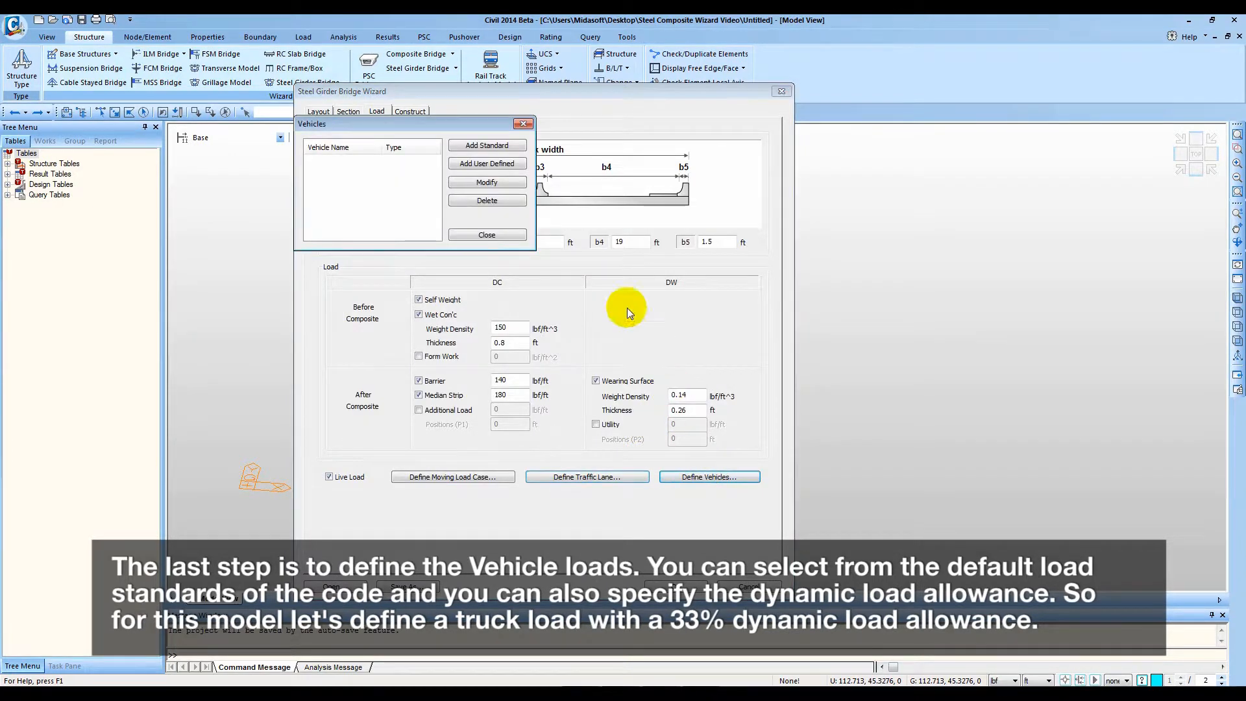
pyautogui.click(507, 152)
pyautogui.moveTo(587, 20); pyautogui.dragTo(606, 157)
pyautogui.click(809, 248)
pyautogui.click(812, 253)
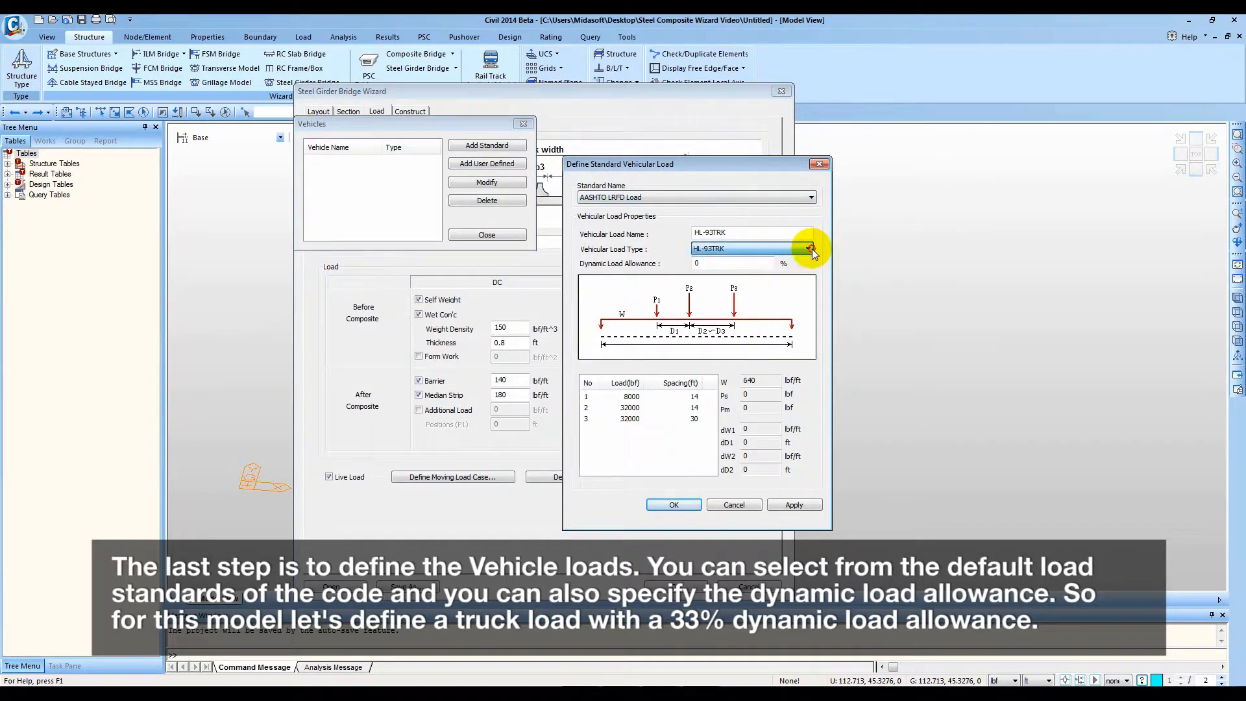
pyautogui.press('Tab')
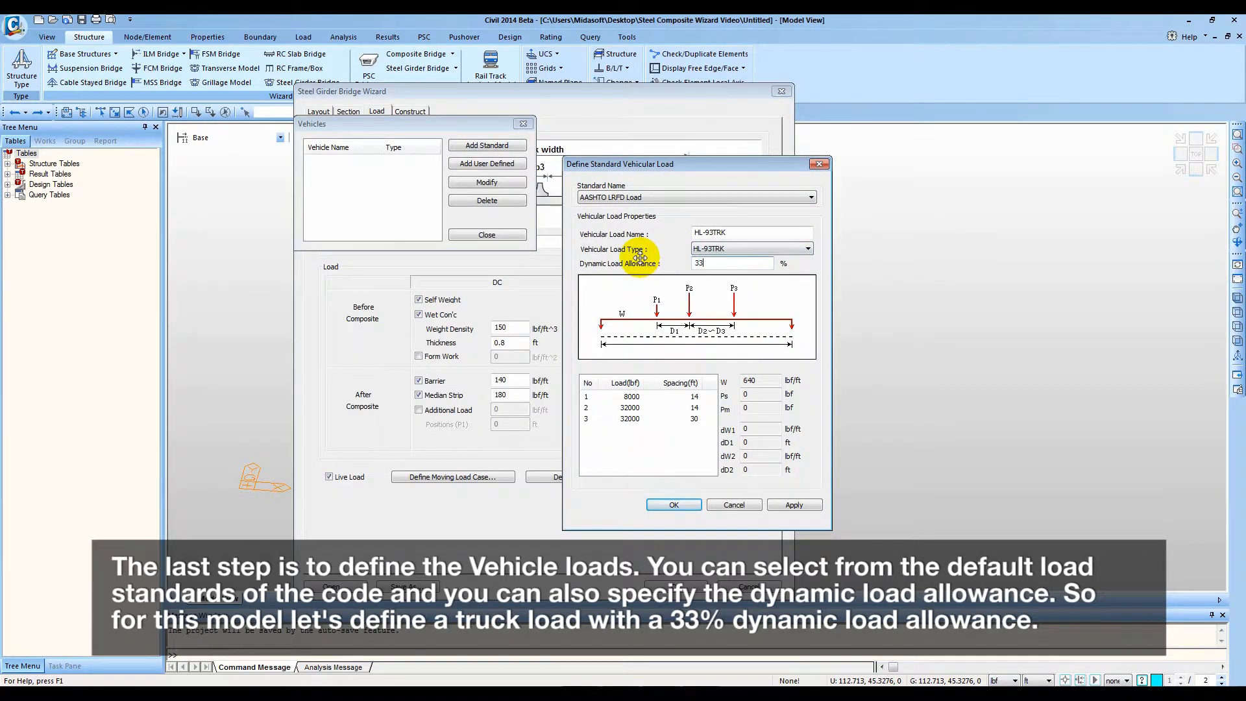
pyautogui.click(695, 504)
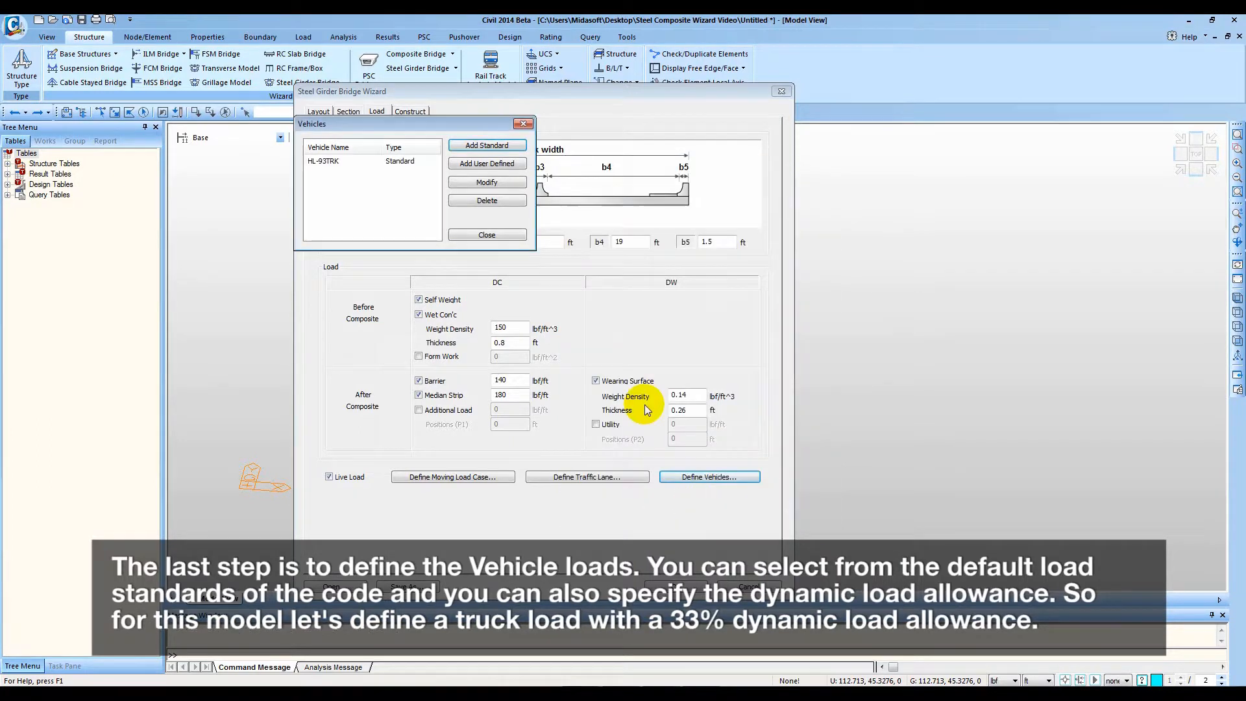
pyautogui.click(488, 236)
pyautogui.click(678, 586)
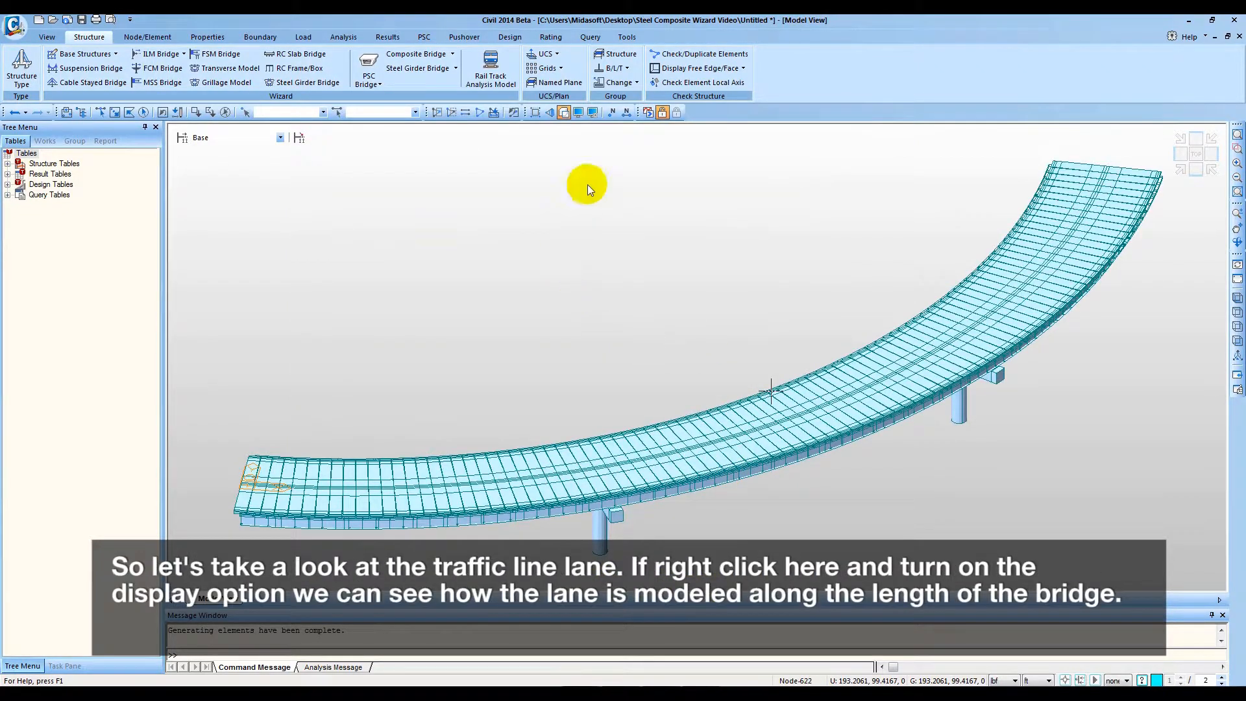
# - Display the traffic line lane on the bridge model to examine its path along the deck, and hide it again
pyautogui.click(37, 140)
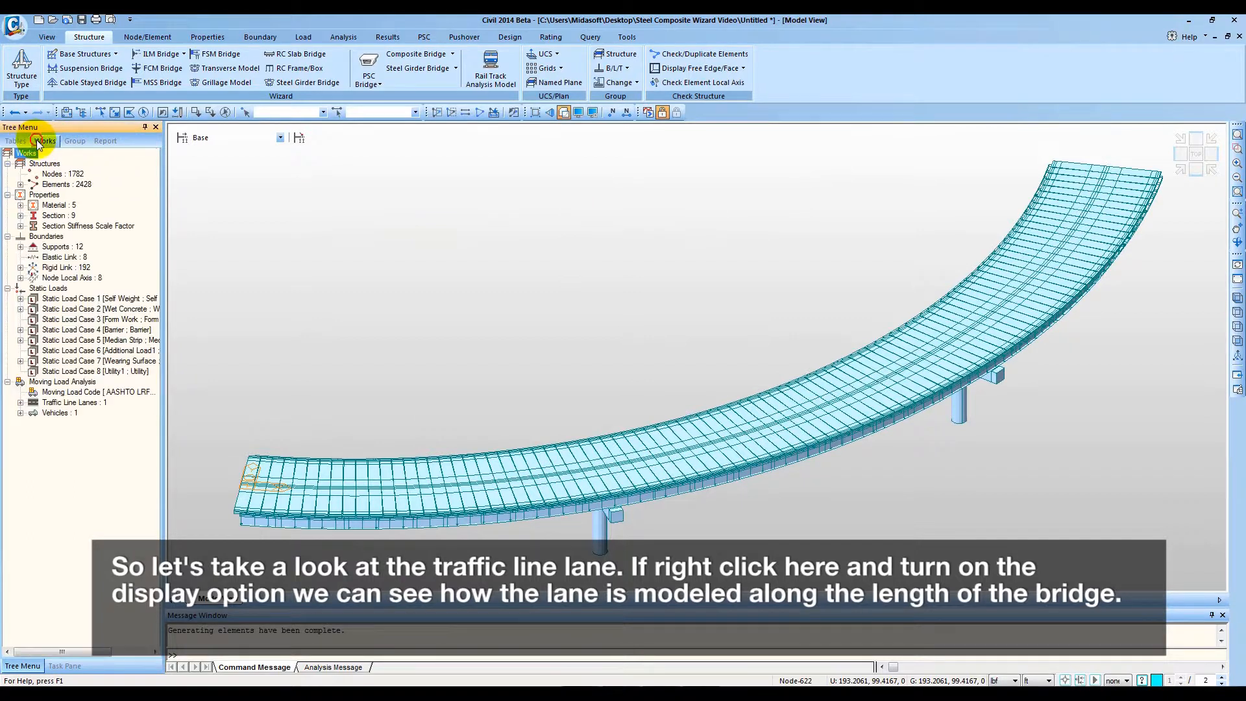
pyautogui.rightClick(90, 403)
pyautogui.click(108, 406)
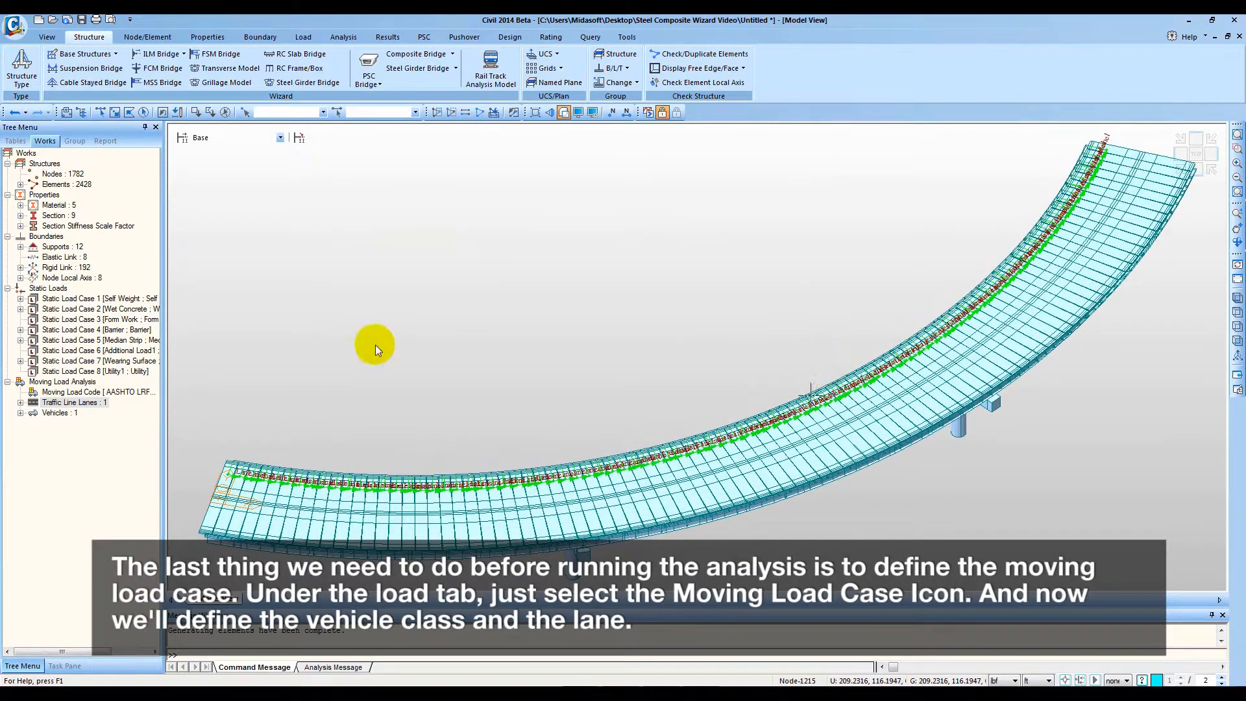
pyautogui.rightClick(76, 403)
pyautogui.click(118, 423)
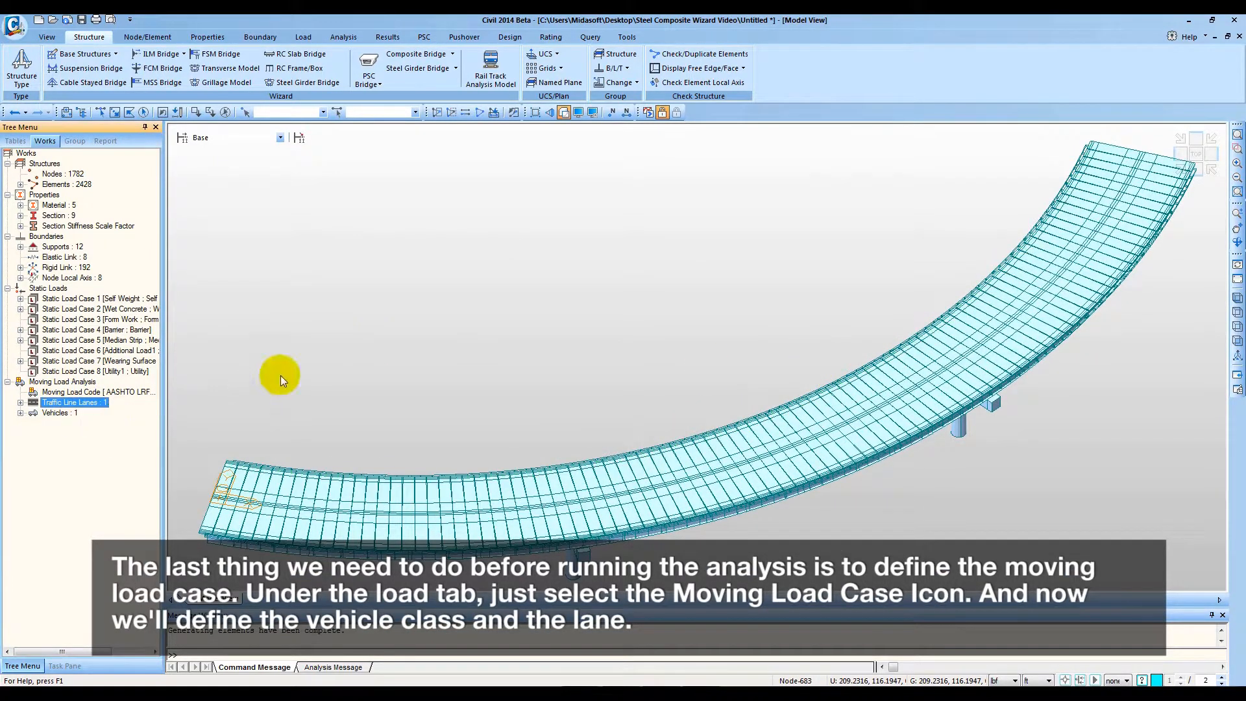
# - Add a moving load case named MVL
pyautogui.click(301, 36)
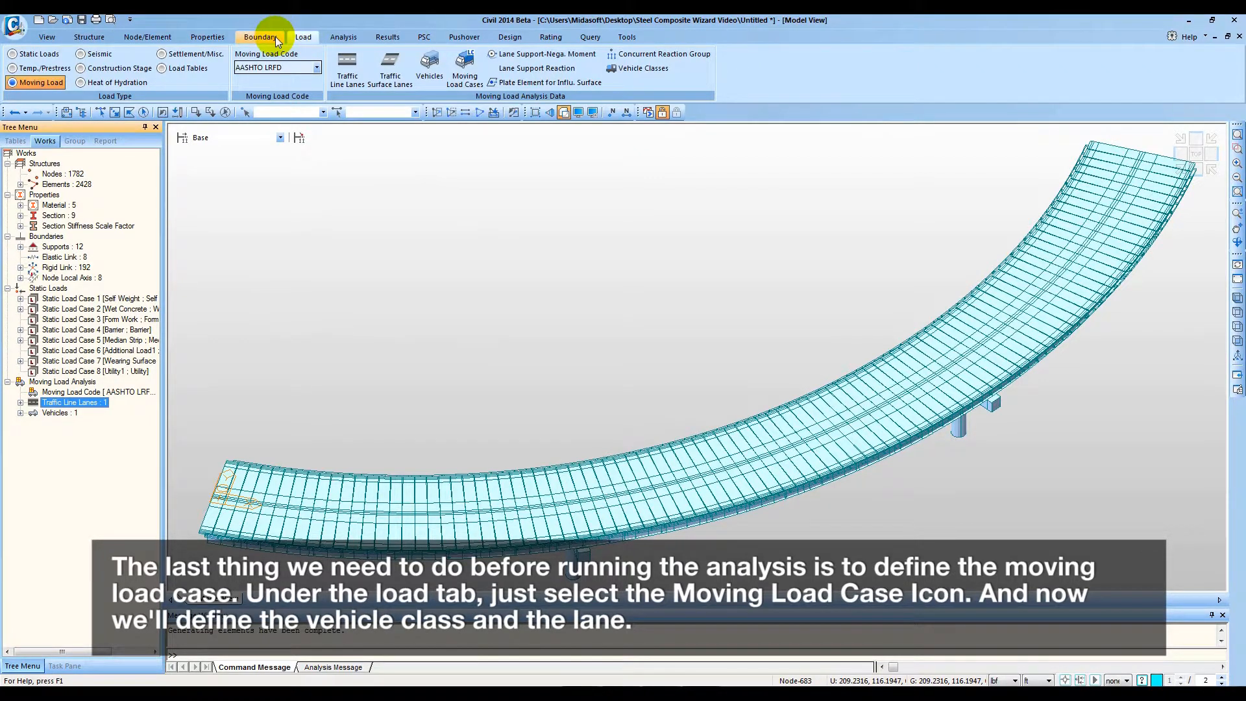
pyautogui.click(474, 73)
pyautogui.click(221, 75)
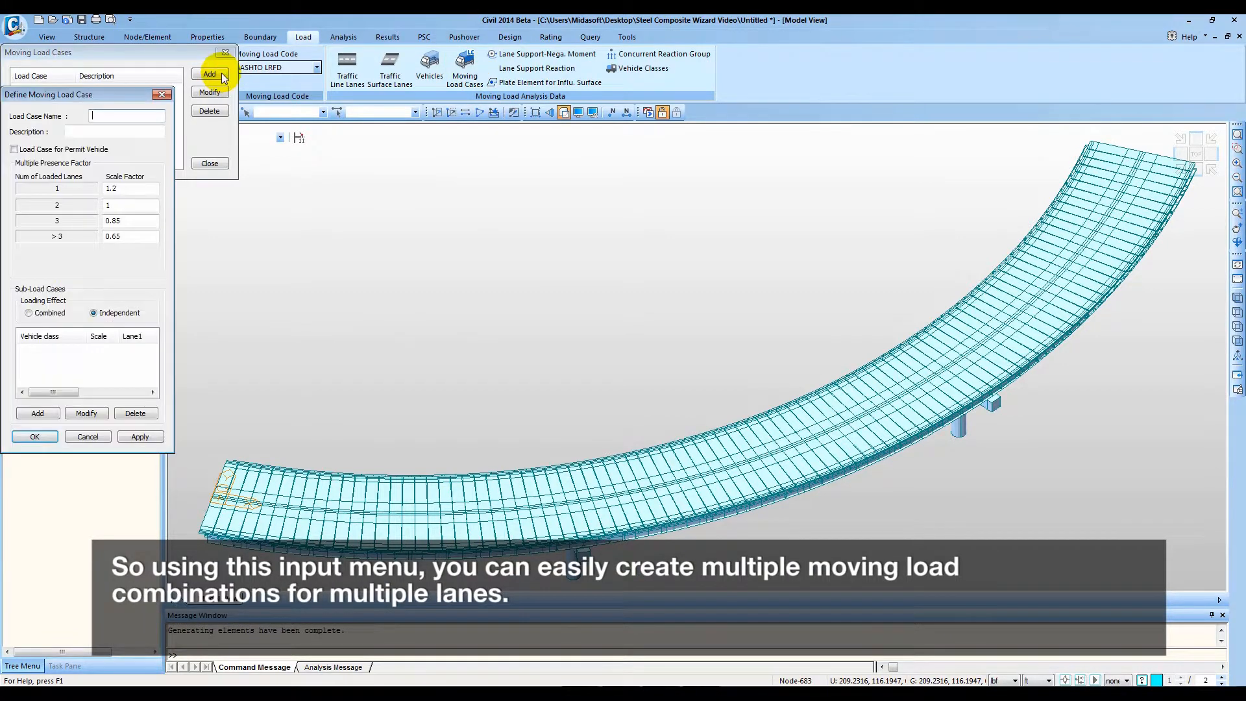
pyautogui.write('MVL')
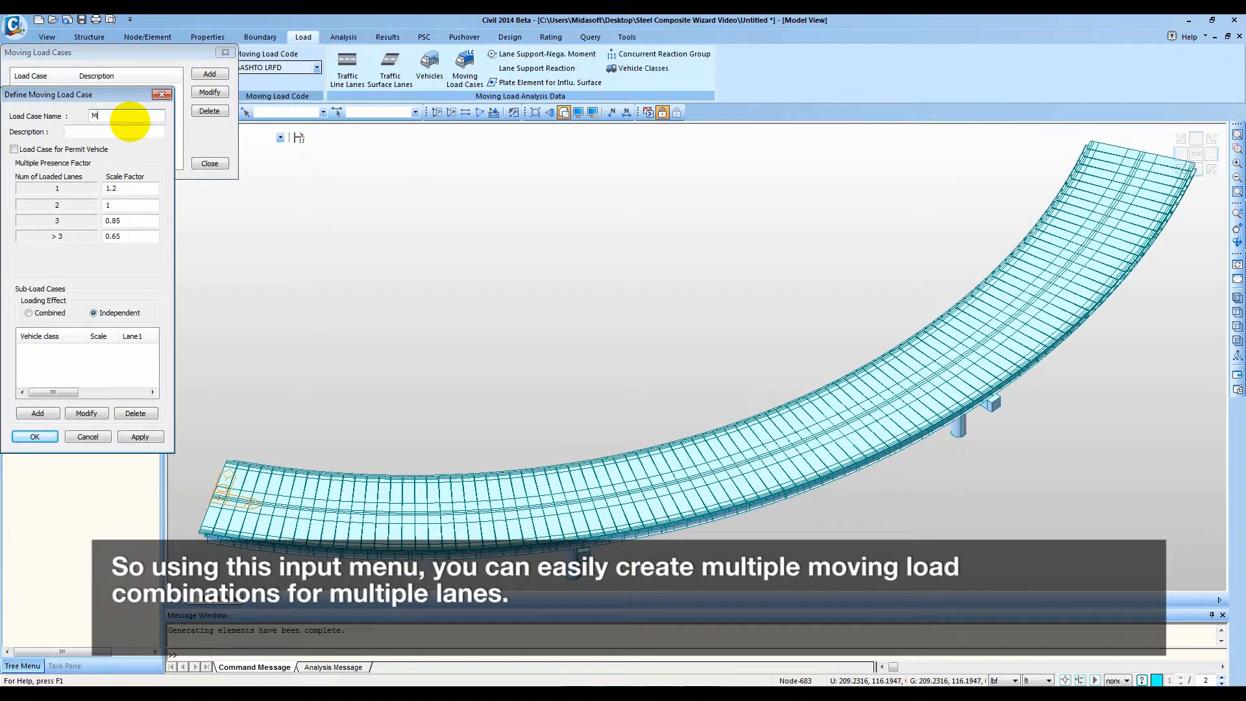
# - Give the MVL case a sub-load case that applies vehicle class VL:HL-93TRK to Lane1, and save the load case
pyautogui.click(37, 414)
pyautogui.click(203, 232)
pyautogui.click(277, 250)
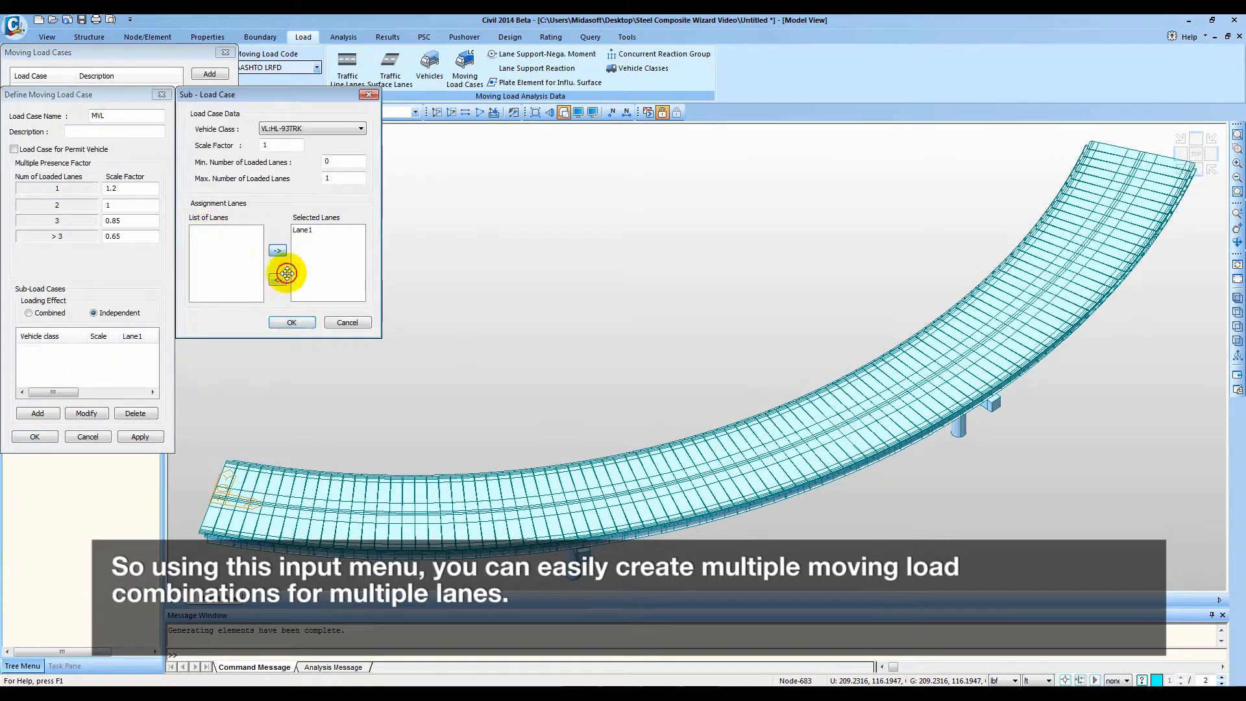
pyautogui.click(291, 323)
pyautogui.click(44, 436)
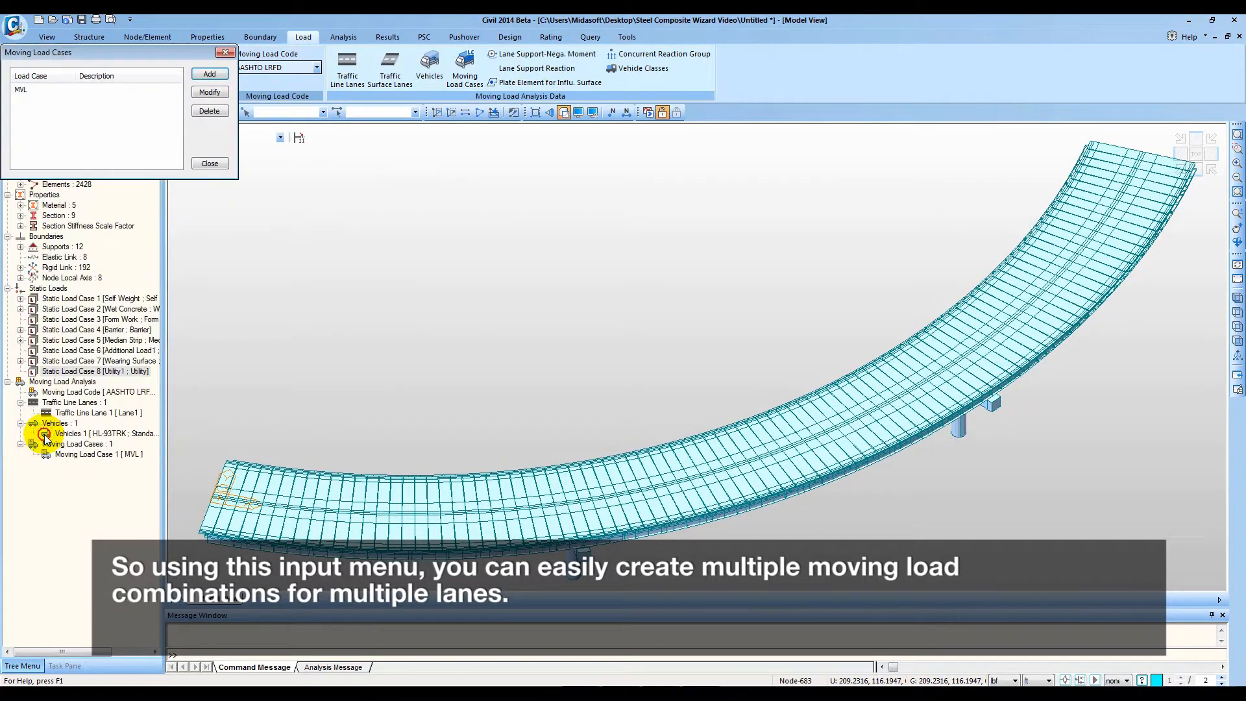
pyautogui.click(209, 163)
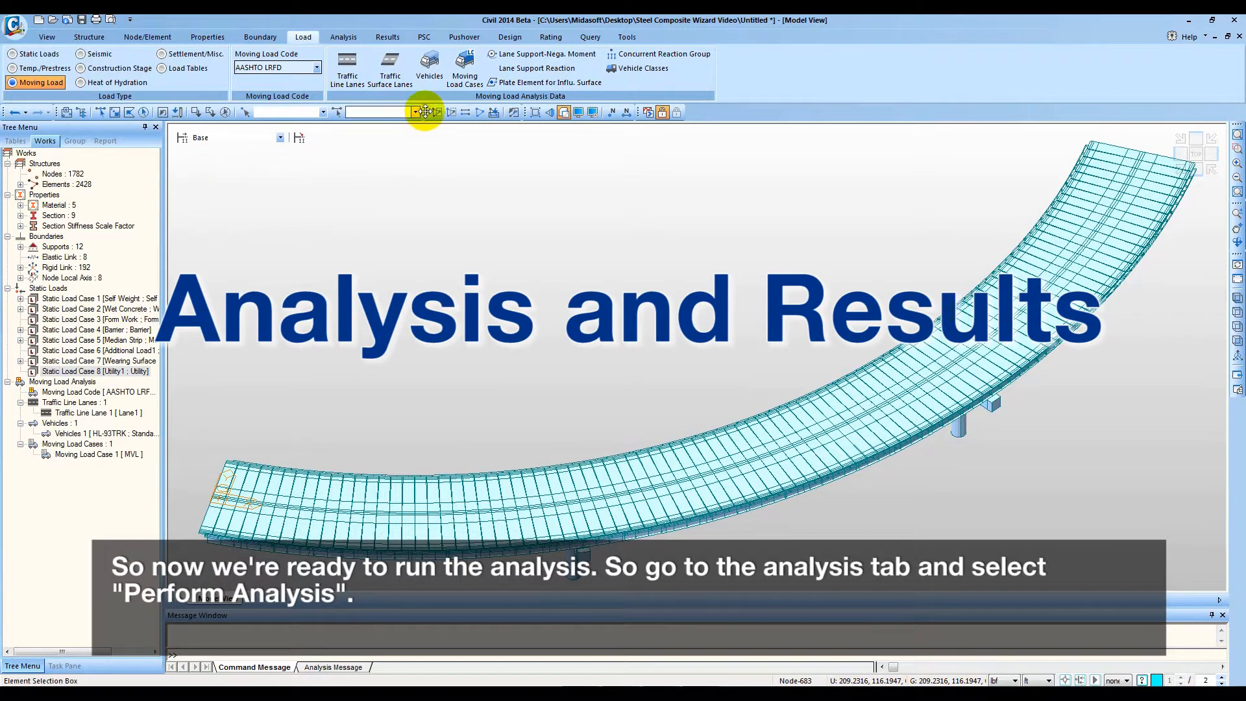
# - Run the analysis of the bridge model
pyautogui.click(343, 37)
pyautogui.click(479, 77)
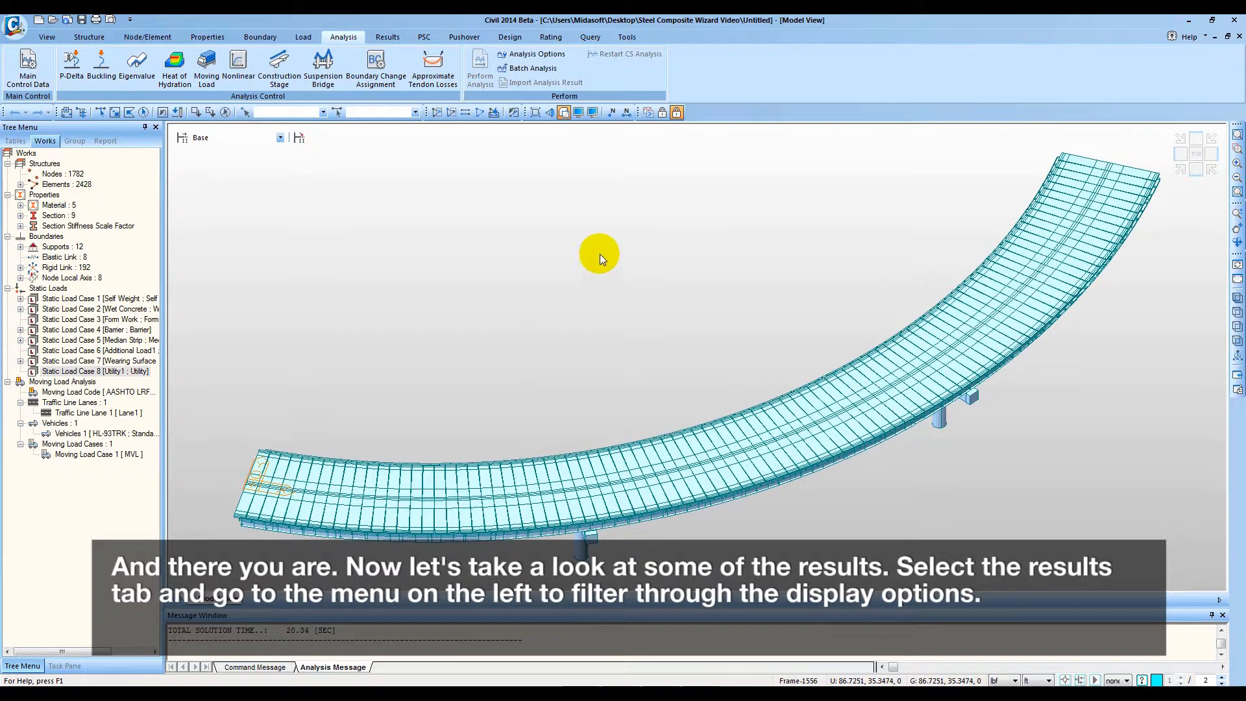
# - Display the DXYZ deformed shape for the load case ST: Self Weight and examine the girder deflections from several sides
pyautogui.click(389, 37)
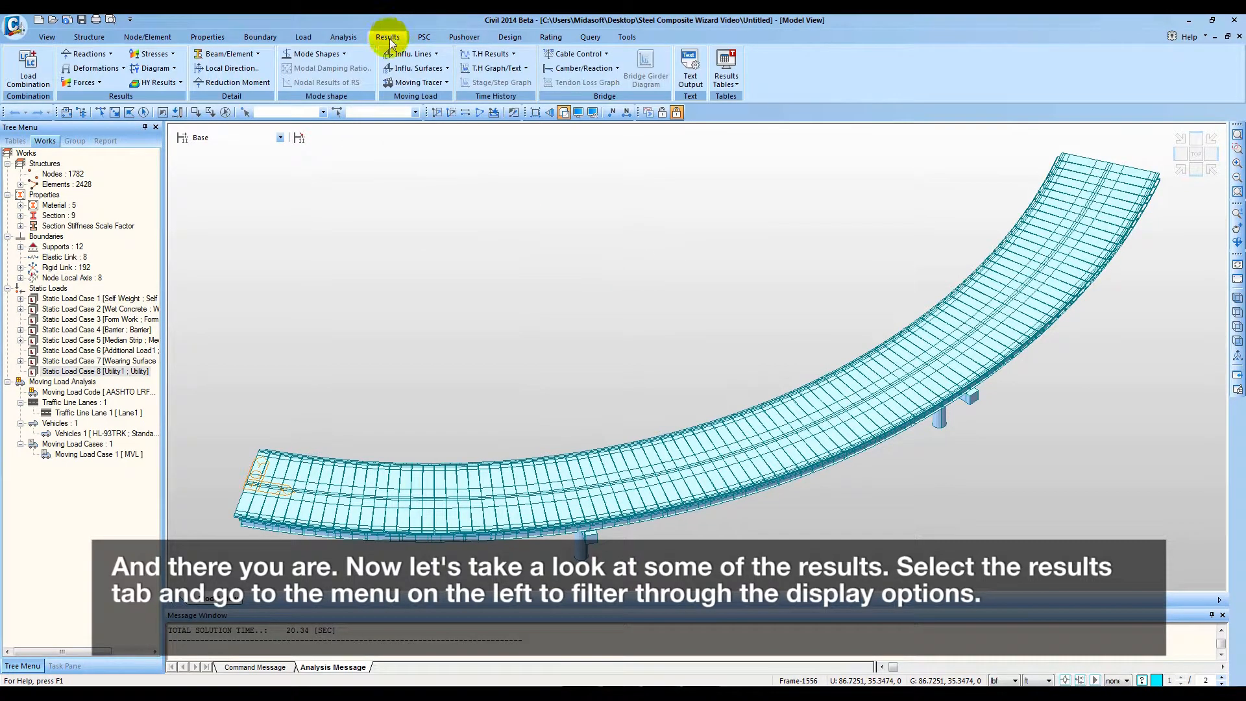
pyautogui.click(96, 68)
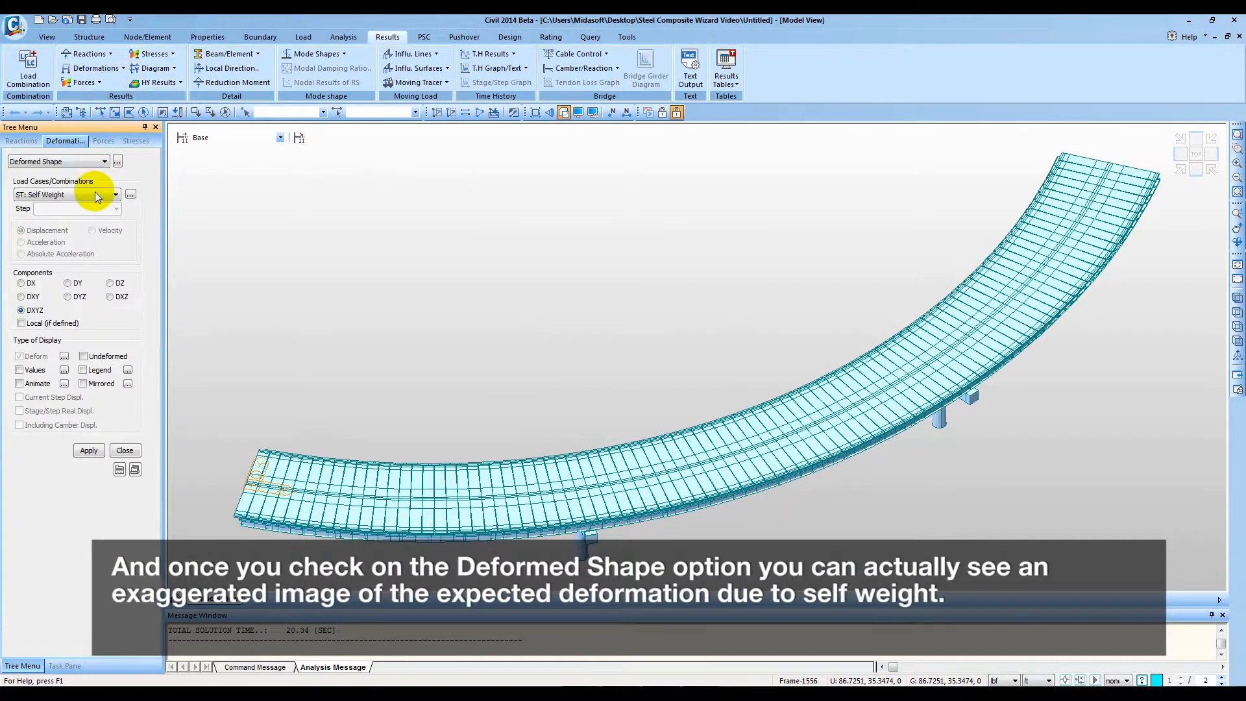
pyautogui.click(88, 450)
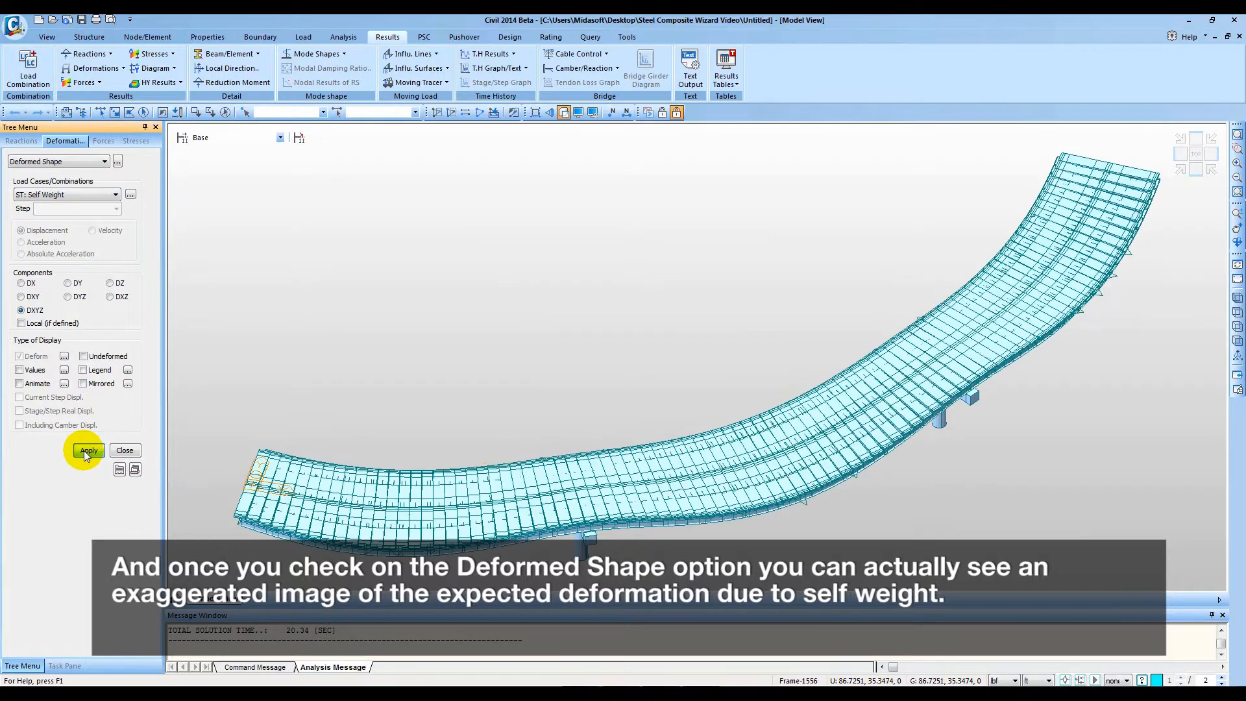
pyautogui.keyDown('ctrl'); pyautogui.moveTo(738, 447); pyautogui.dragTo(754, 409, button='middle'); pyautogui.keyUp('ctrl')
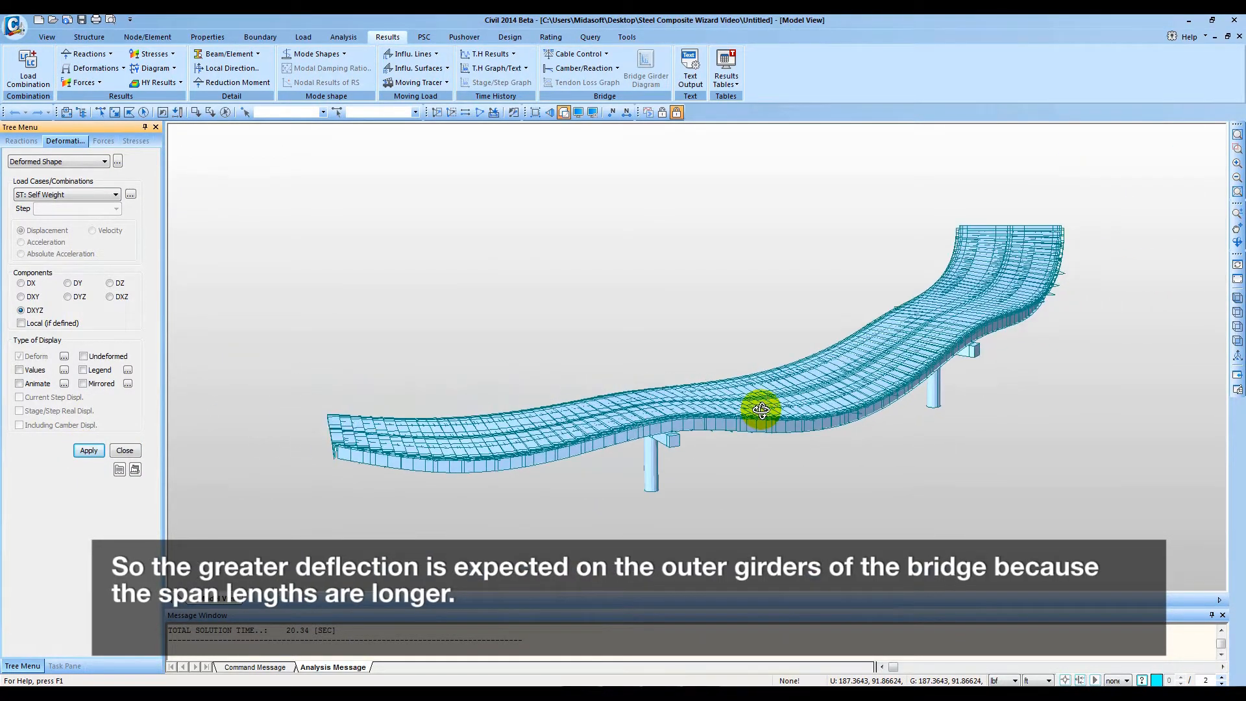
pyautogui.keyDown('ctrl'); pyautogui.moveTo(660, 442); pyautogui.dragTo(847, 473, button='middle'); pyautogui.keyUp('ctrl')
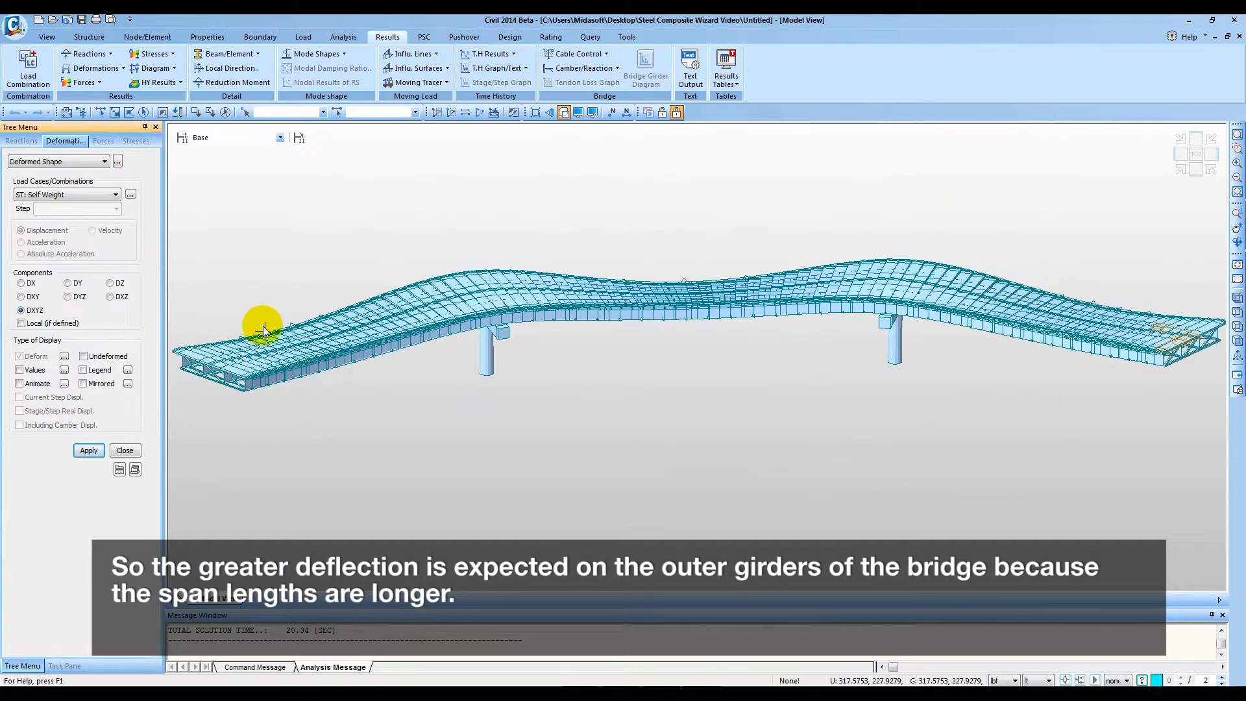
pyautogui.keyDown('ctrl'); pyautogui.moveTo(1071, 331); pyautogui.dragTo(828, 320, button='middle'); pyautogui.keyUp('ctrl')
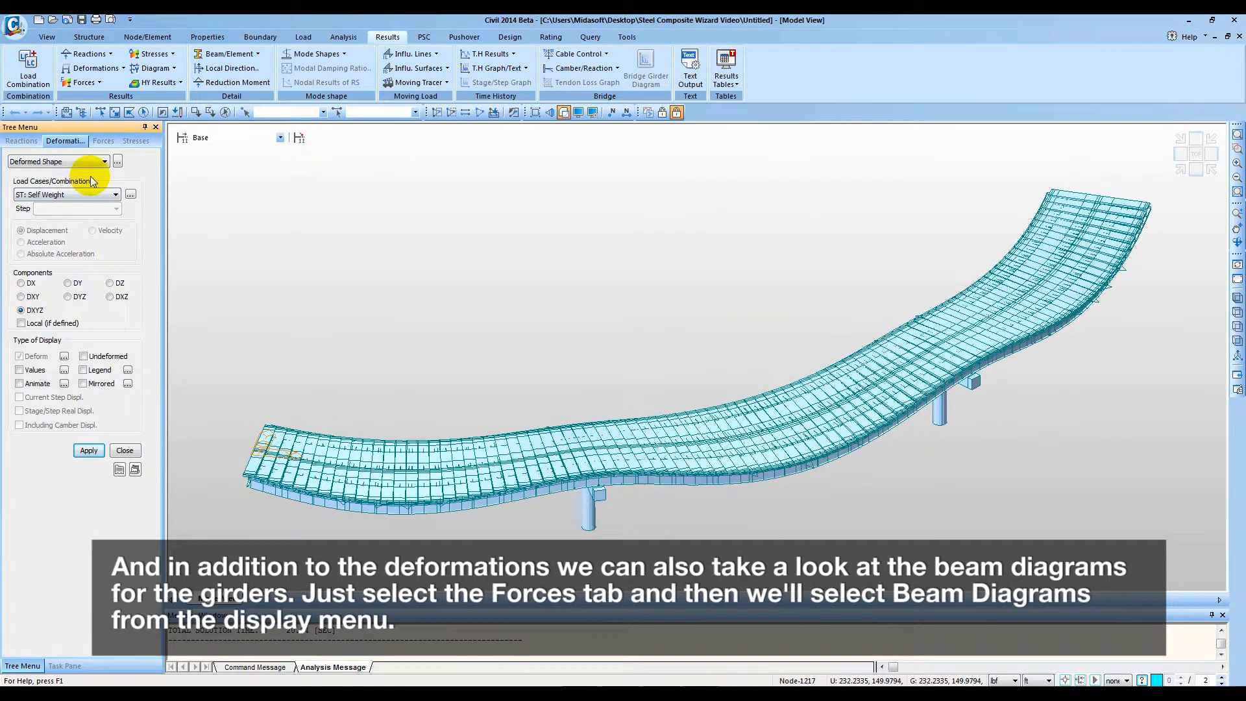
# - Display the self-weight My beam diagrams with solid fill and without deformation, and examine the moments along the girders and at the piers
pyautogui.click(98, 146)
pyautogui.click(96, 159)
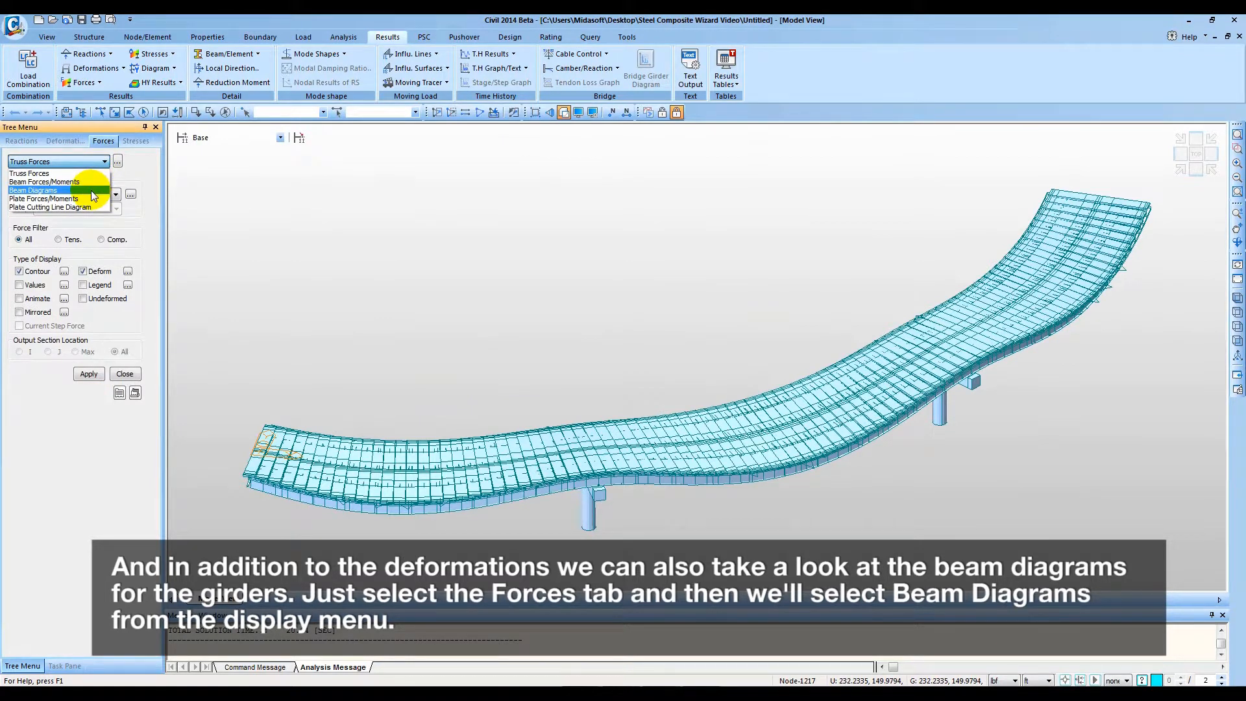
pyautogui.click(91, 190)
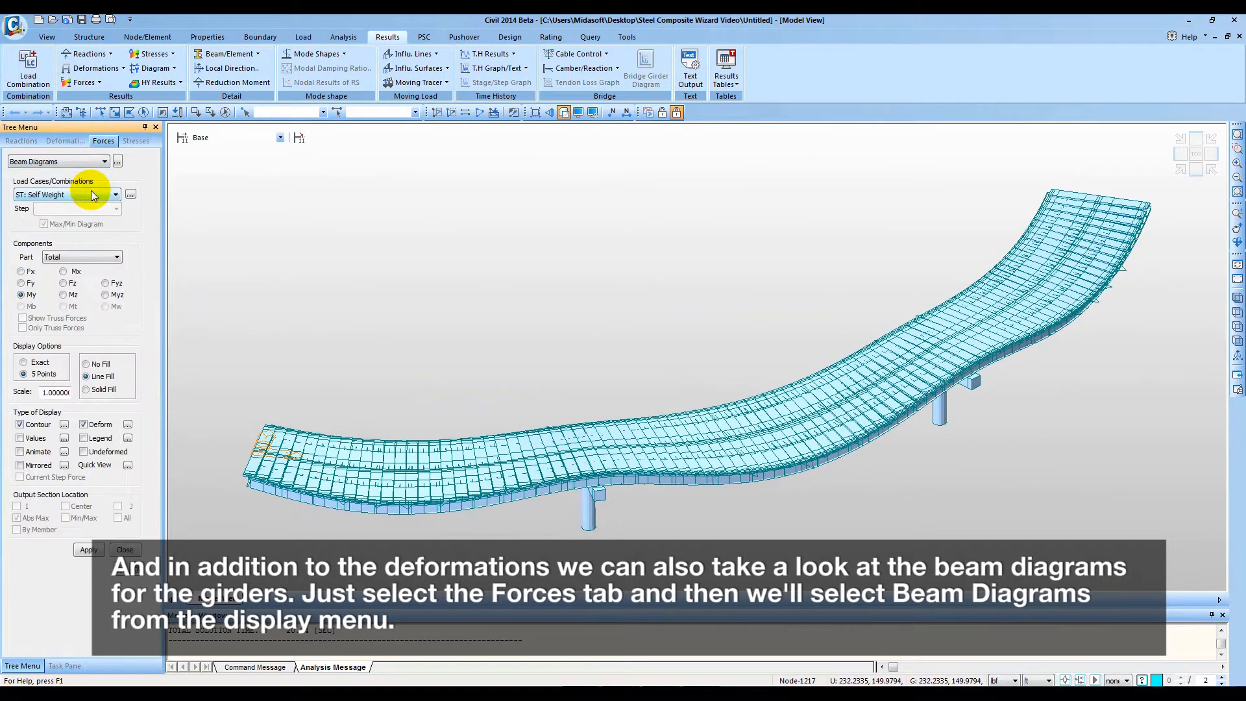
pyautogui.click(85, 425)
pyautogui.click(86, 389)
pyautogui.click(89, 549)
pyautogui.moveTo(662, 445); pyautogui.dragTo(675, 429, button='middle')
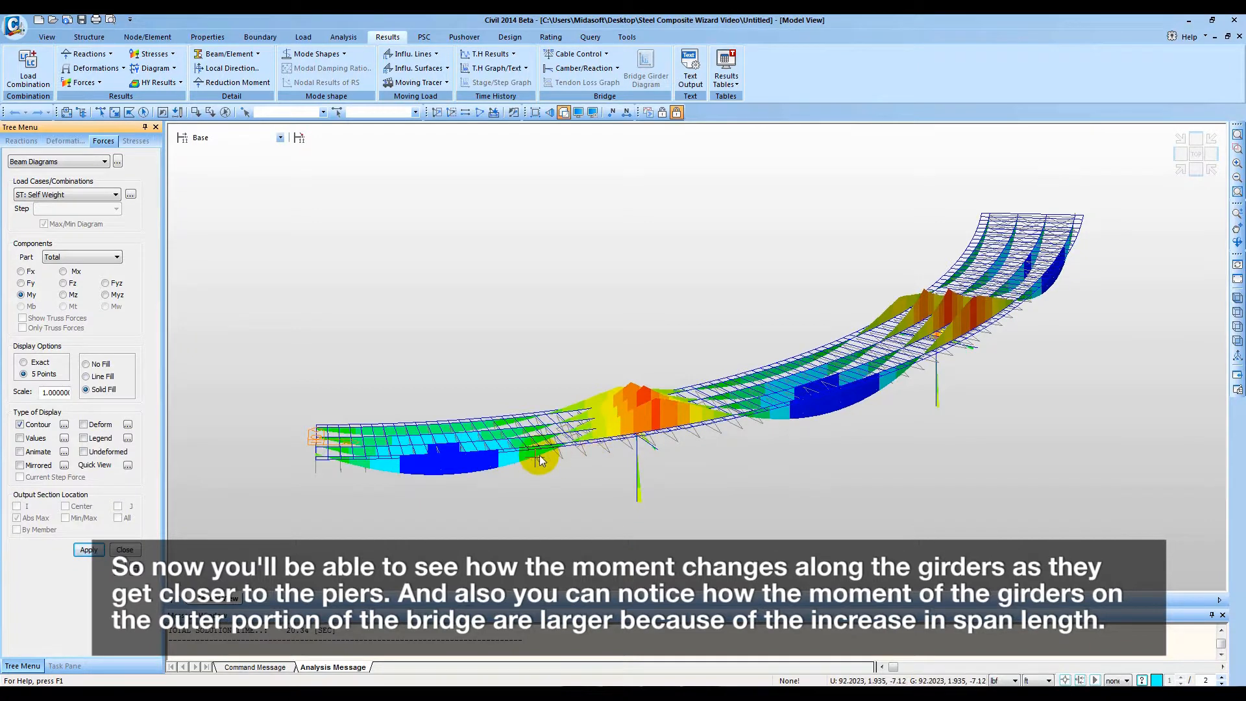
pyautogui.moveTo(826, 394); pyautogui.dragTo(748, 433, button='middle')
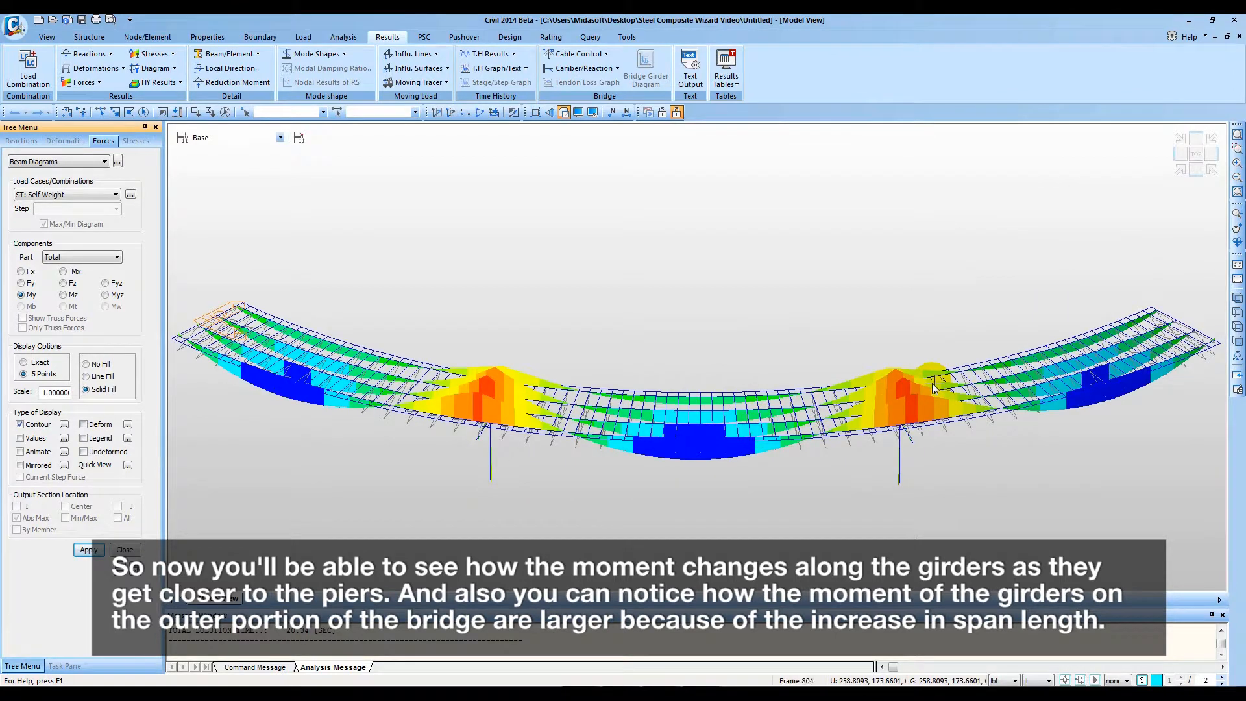
pyautogui.keyDown('ctrl'); pyautogui.moveTo(932, 383); pyautogui.dragTo(701, 362, button='middle'); pyautogui.keyUp('ctrl')
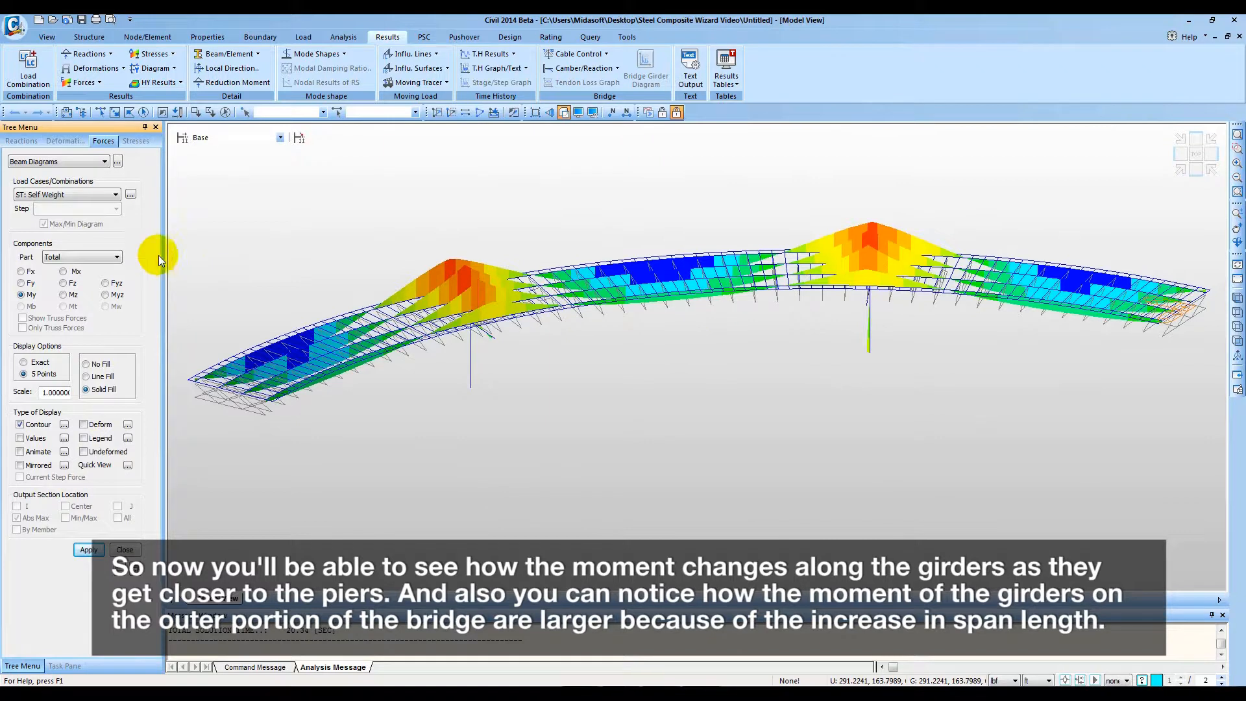
# - Display the My beam diagrams for the moving load results MVall: MVL, MVmin: MVL and MVmax: MVL in turn
pyautogui.click(108, 198)
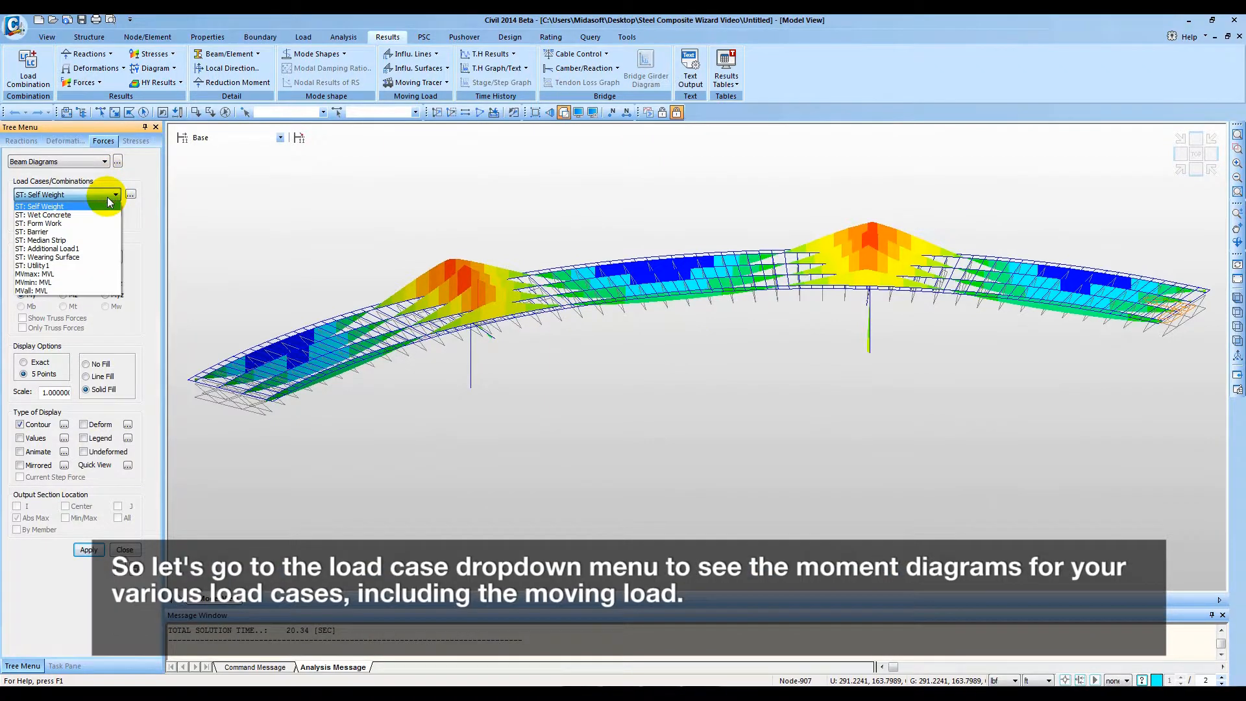
pyautogui.click(80, 290)
pyautogui.click(89, 550)
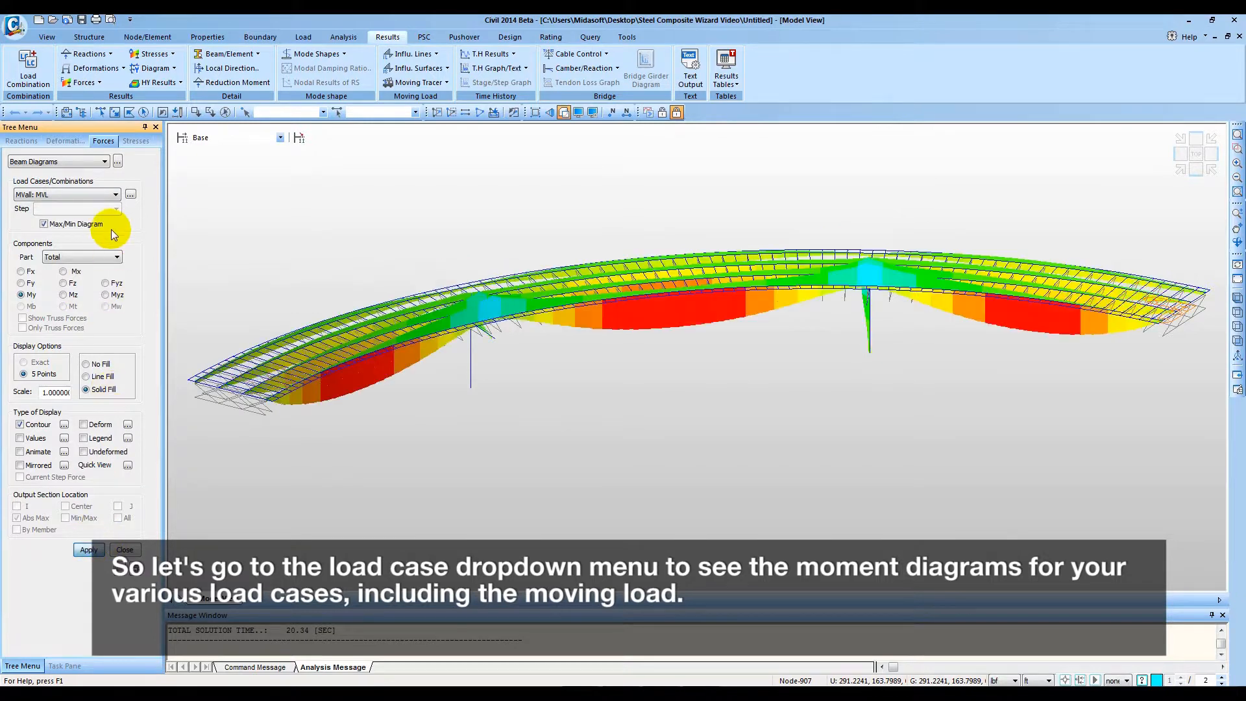
pyautogui.click(114, 194)
pyautogui.click(103, 286)
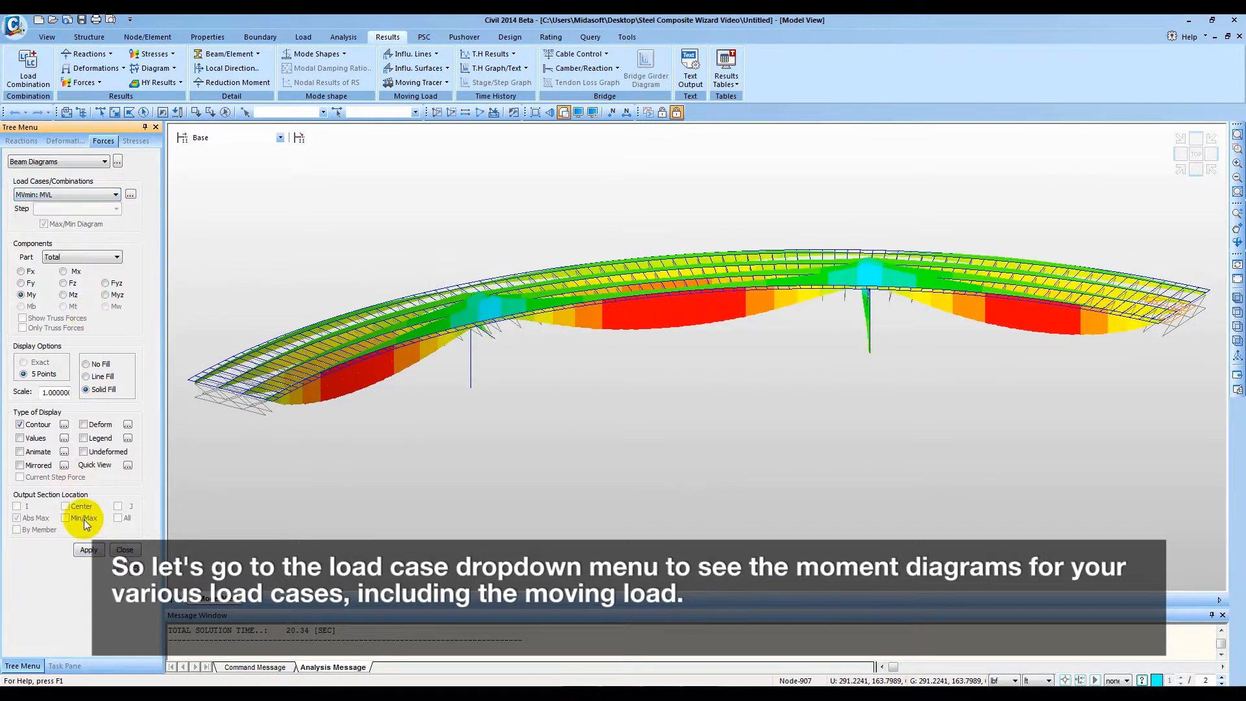
pyautogui.click(89, 549)
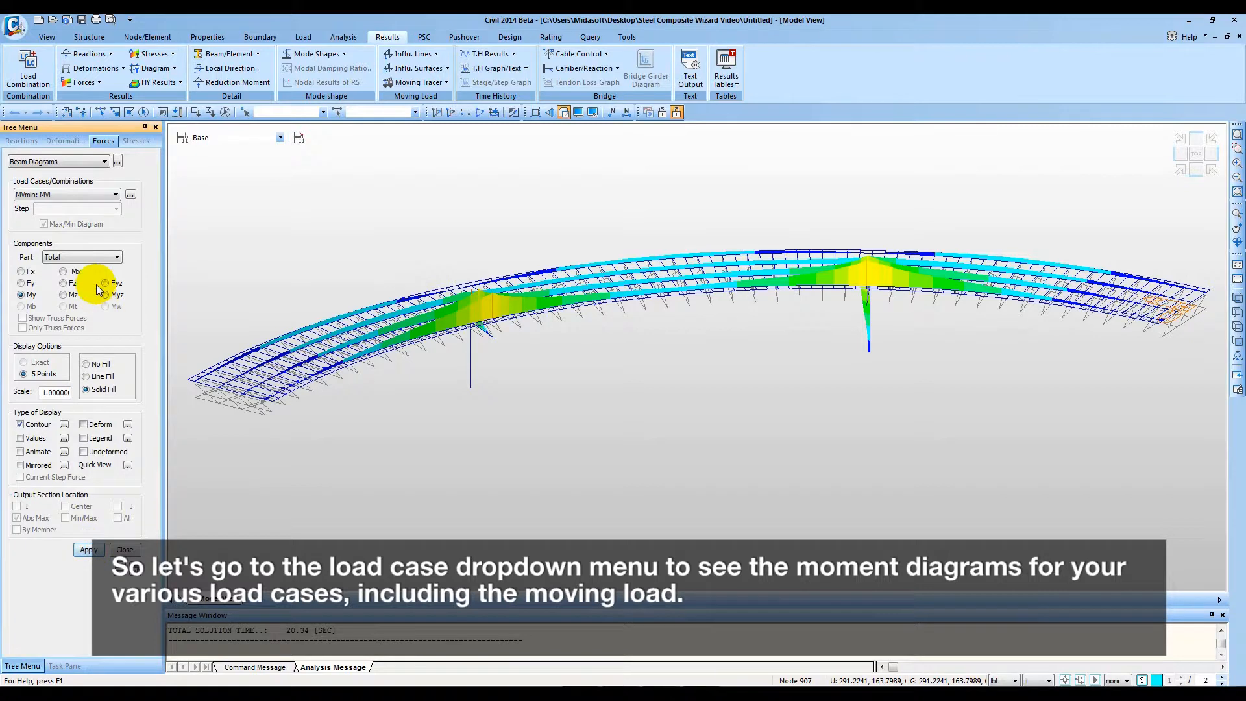
pyautogui.click(114, 195)
pyautogui.click(95, 272)
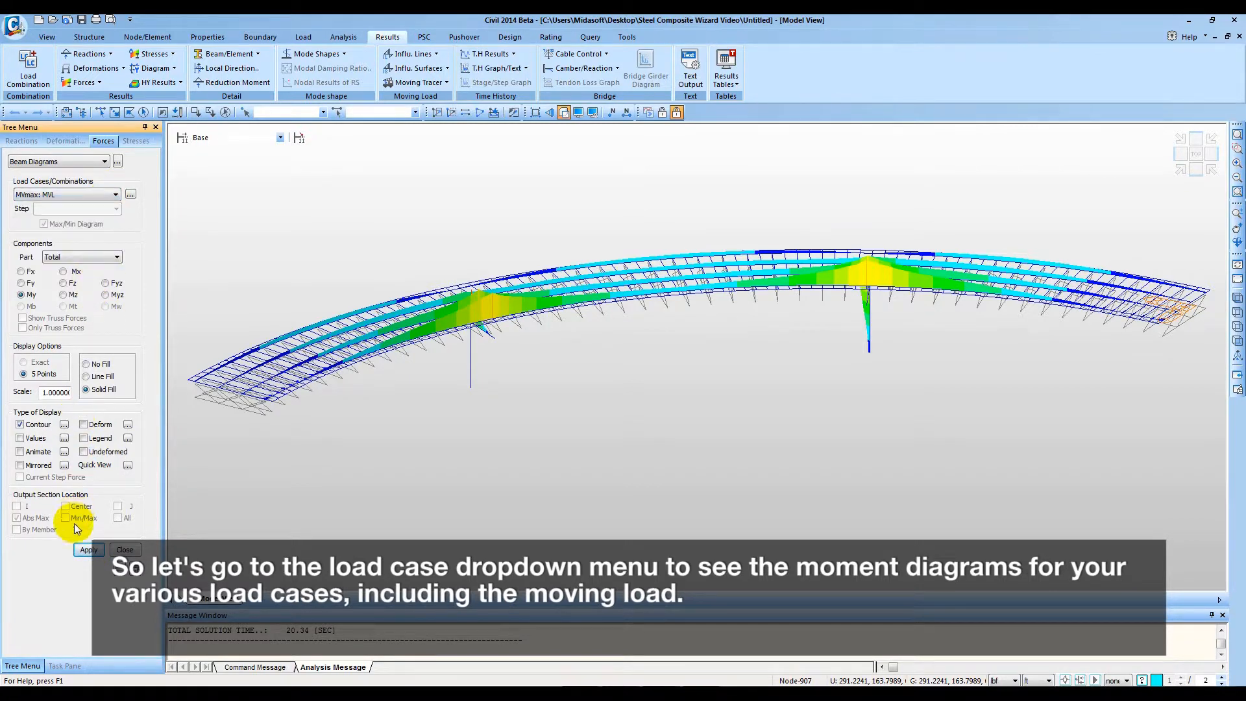
pyautogui.click(89, 550)
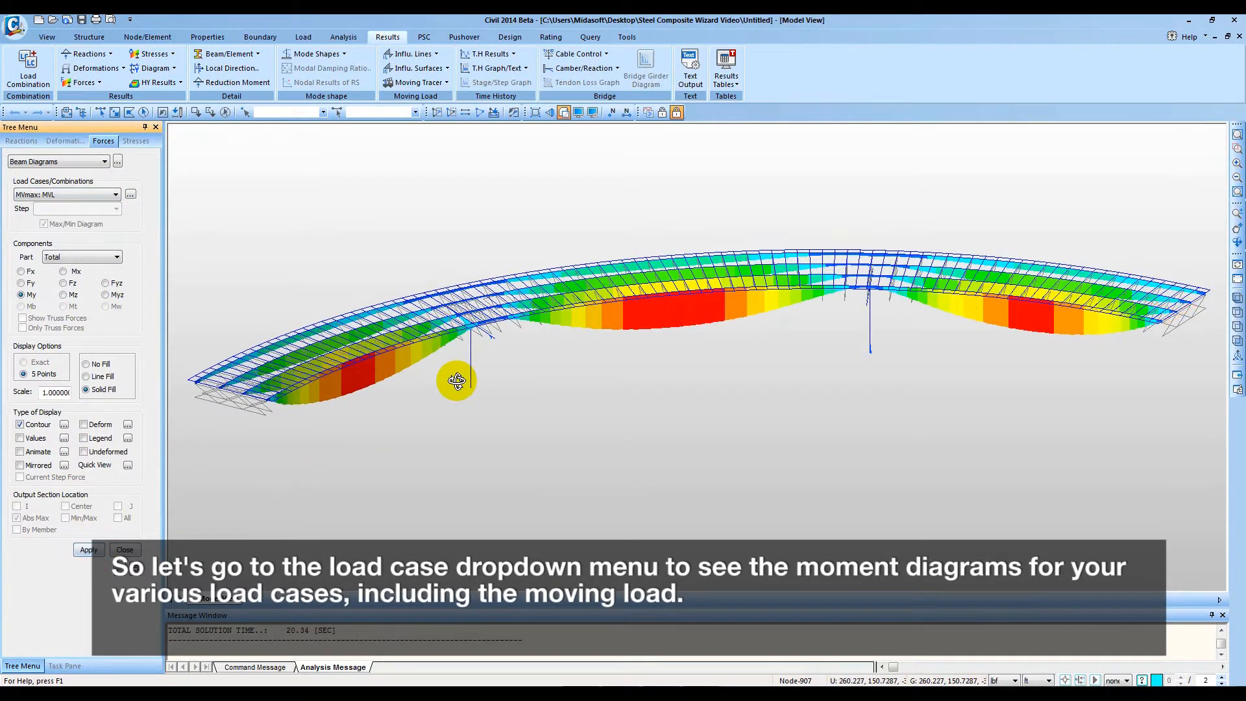